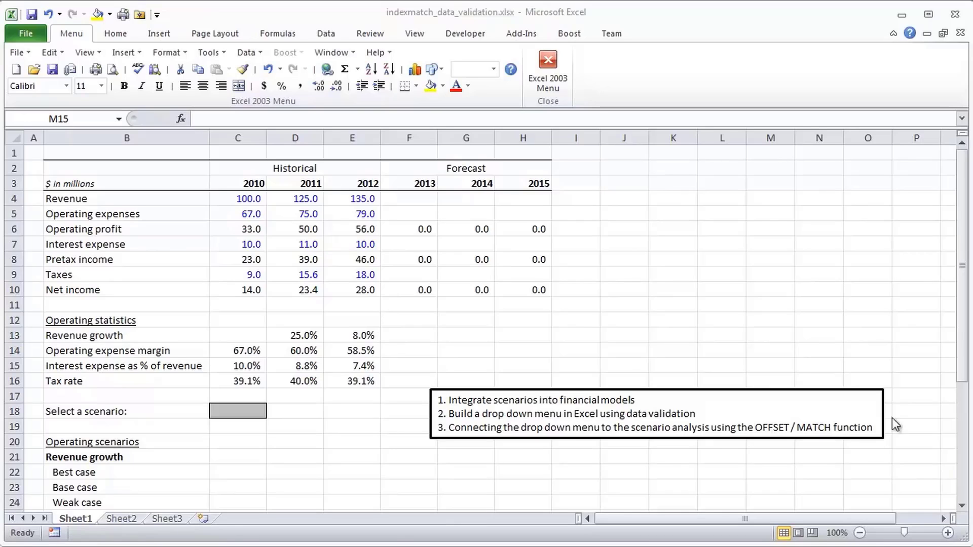
- Look over the historical 2010–2012 income statement columns, from revenue down to net income
drag(124, 170, 523, 290)
click(261, 234)
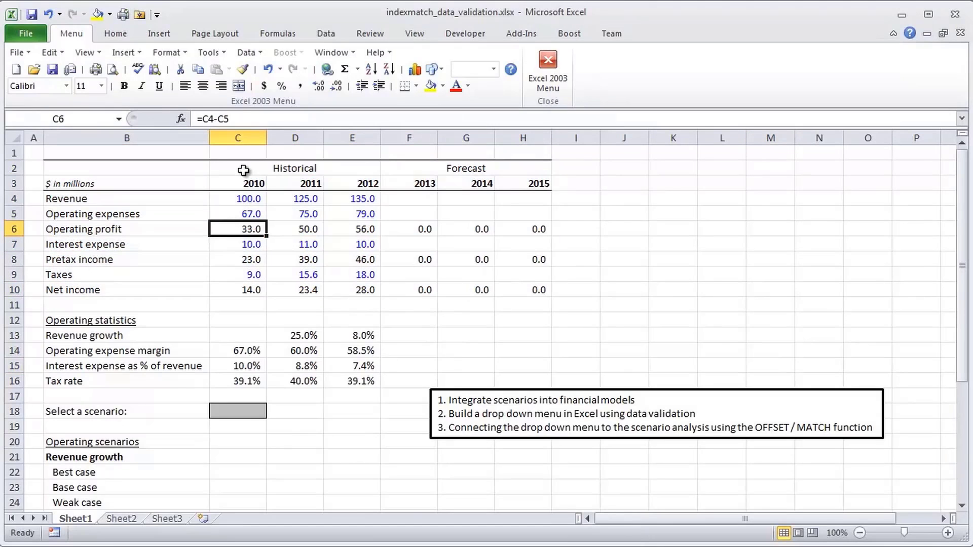
click(243, 169)
key(shift+Right)
key(shift+Right)
key(shift+Down)
key(shift+Down)
key(shift+Down)
key(shift+Down)
key(shift+Down)
key(shift+Down)
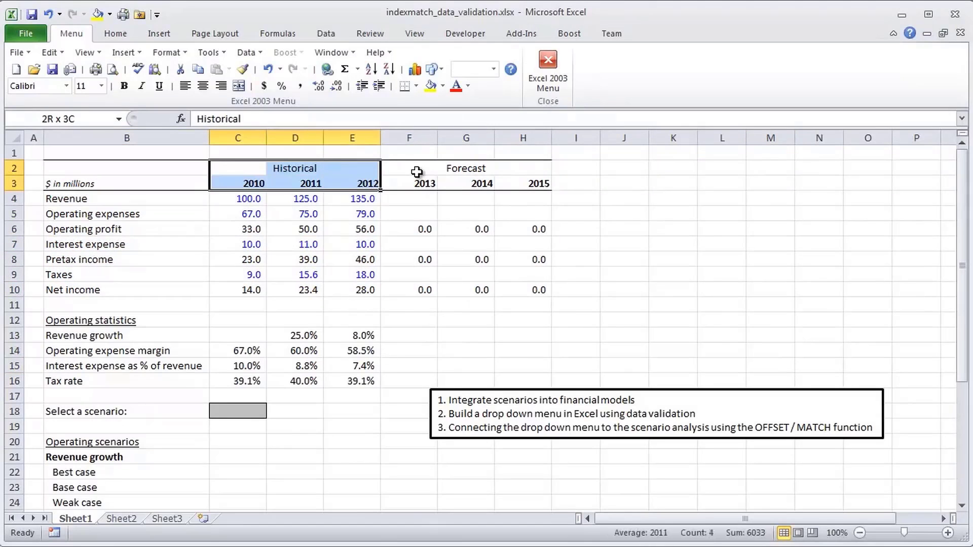
key(shift+Down)
key(shift+Down)
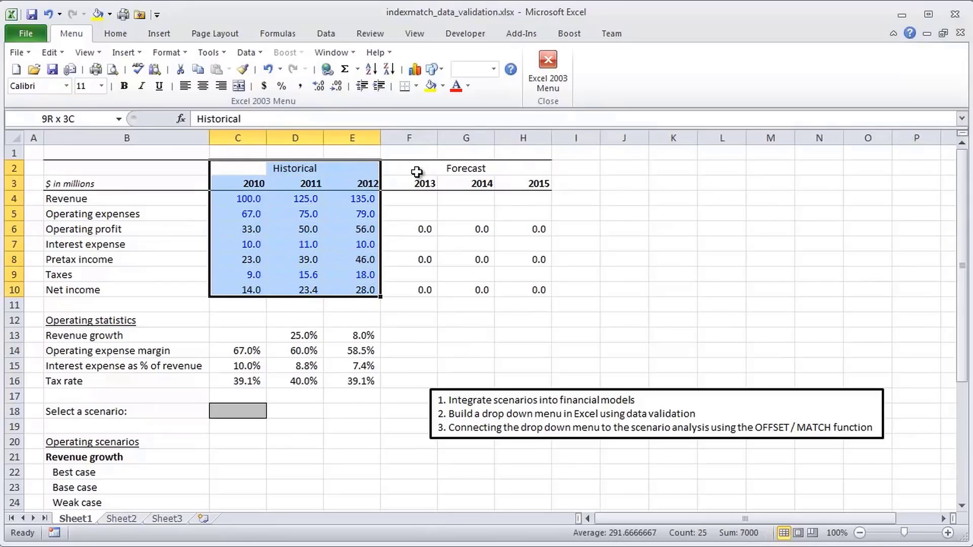
key(Down)
key(Down)
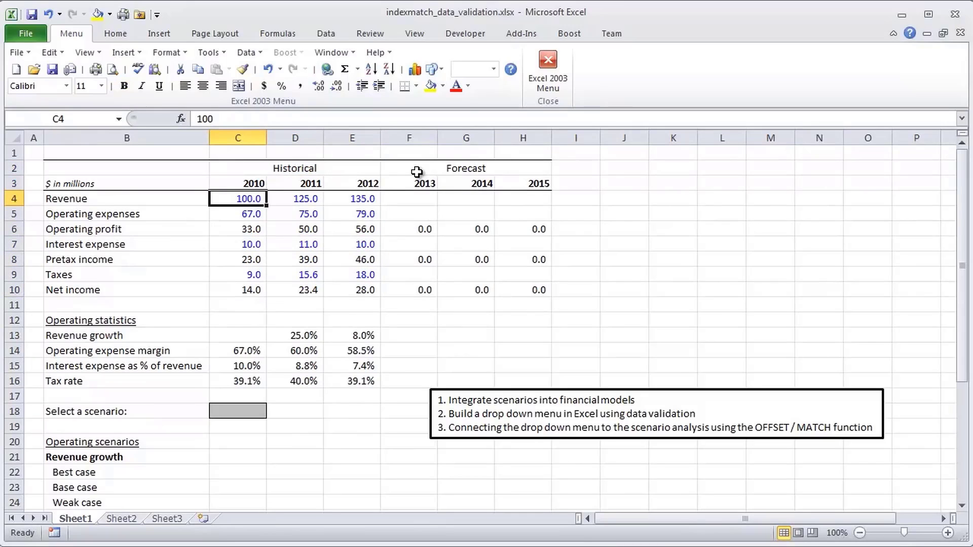
key(shift+Right)
key(shift+Down)
key(shift+Down)
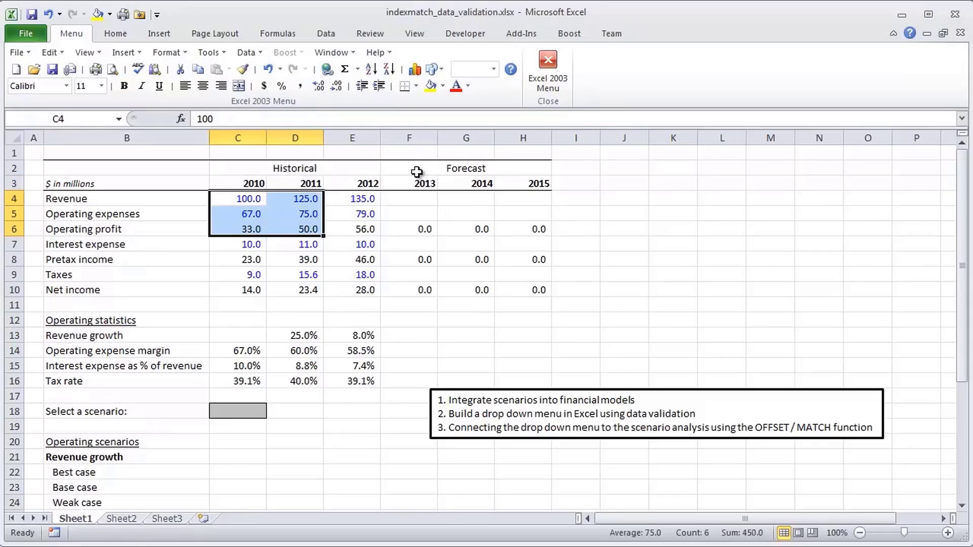
key(Right)
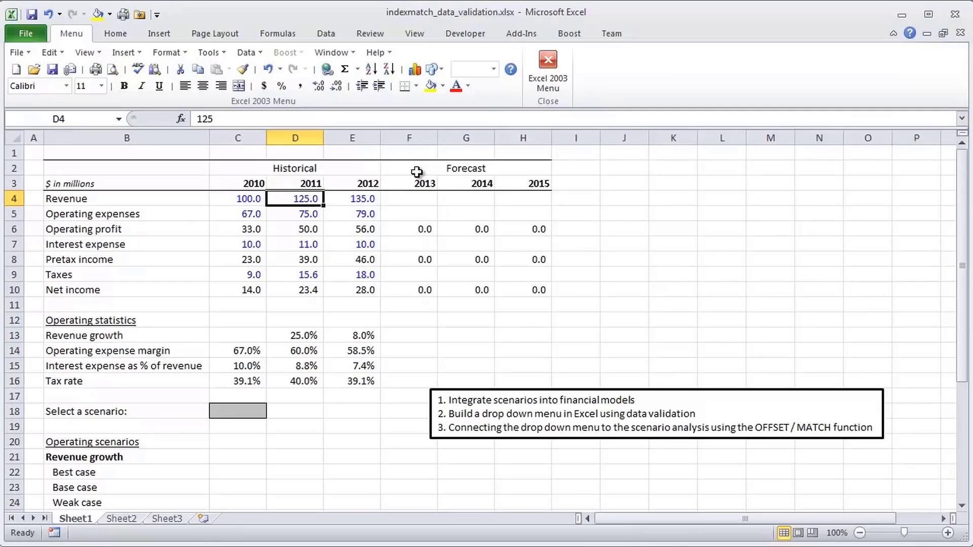
- Look over the forecast block for 2013–2015 in F4:H10, from revenue down to net income
key(Right)
key(Right)
key(shift+Down)
key(shift+Right)
key(shift+Right)
key(shift+Down)
key(shift+Down)
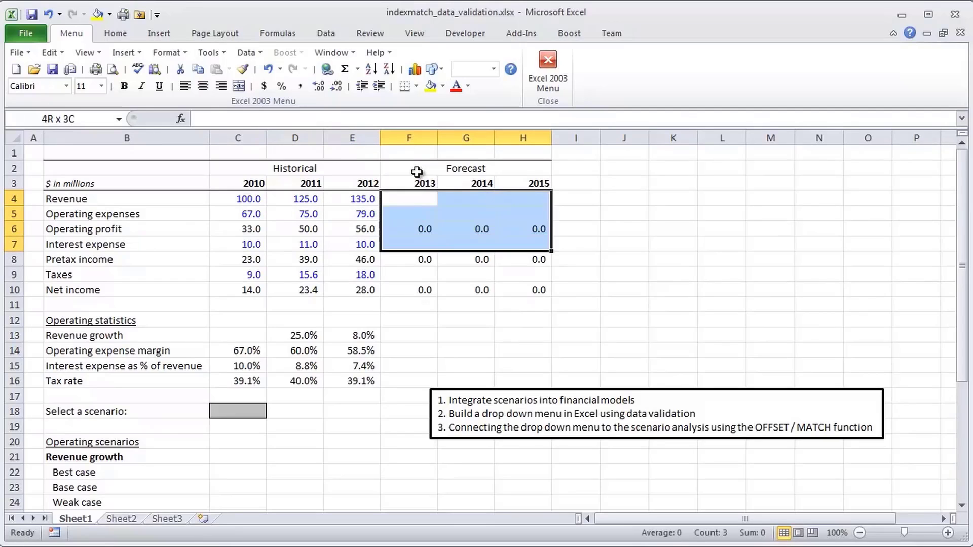
key(shift+Down)
key(shift+Down)
key(shift+Down)
key(shift+Down)
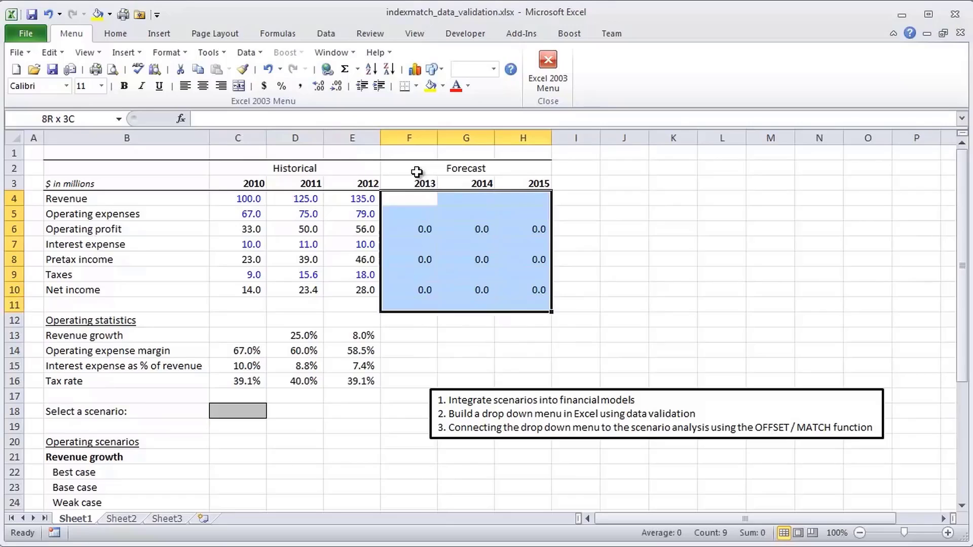
key(shift+Up)
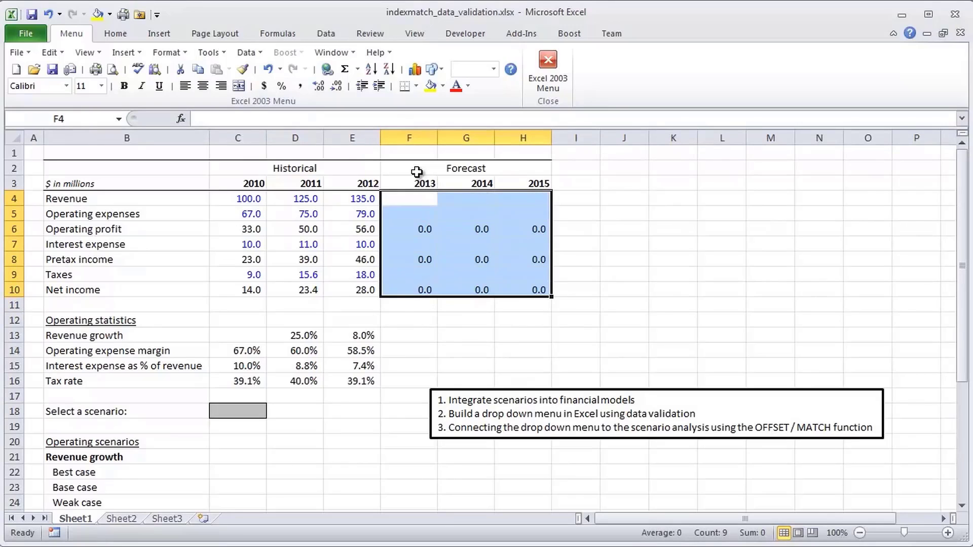
- Inspect the forecast operating profit formulas for 2013, 2014 and 2015 and leave them as they are
key(Down)
key(Down)
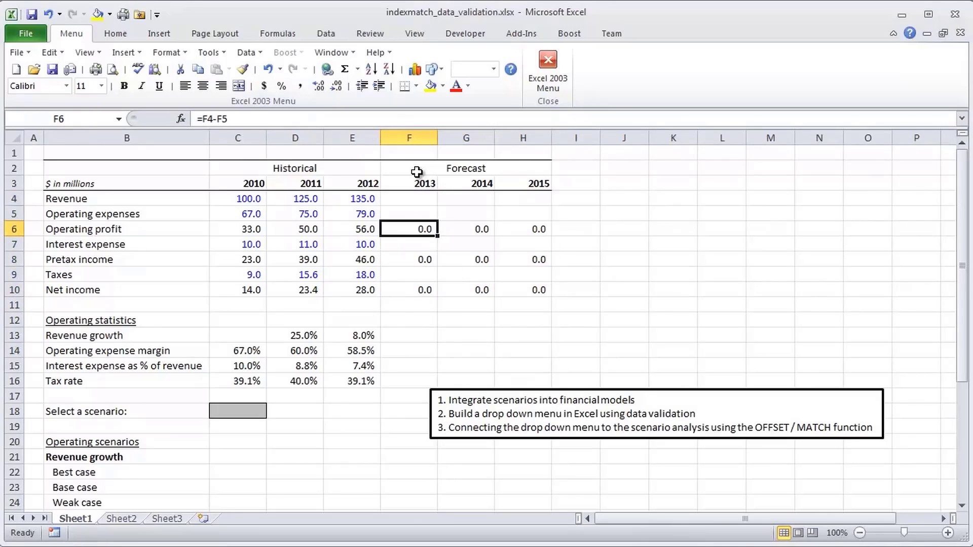
key(F2)
key(Escape)
key(Right)
key(F2)
key(Escape)
key(Right)
key(F2)
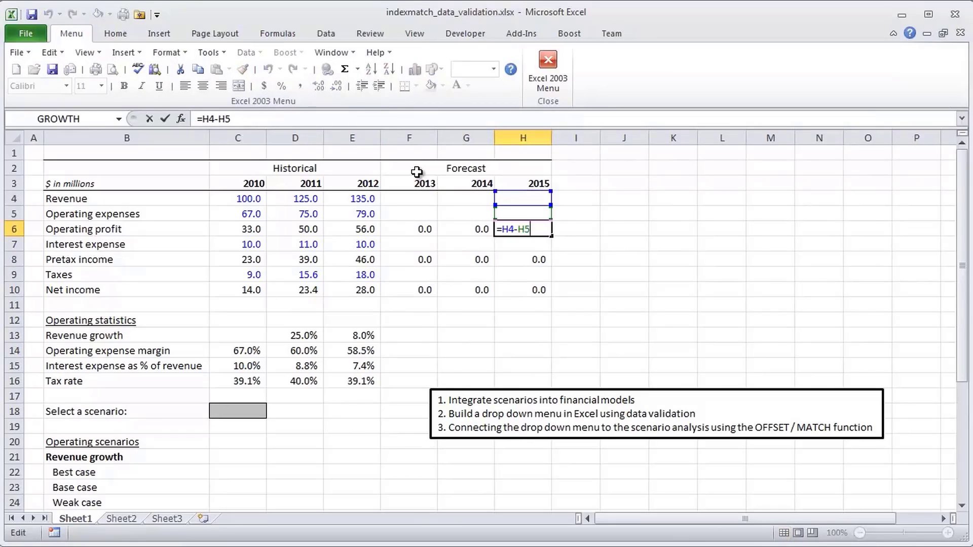
key(Escape)
key(Left)
key(Left)
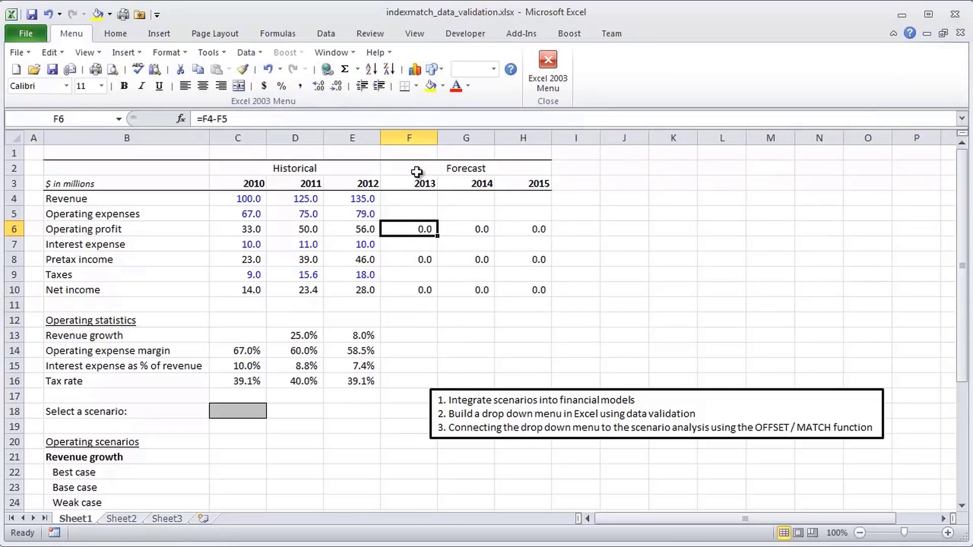
- Examine the forecast revenue and operating expense cells that feed the 2013 operating profit formula, and compare it with the 2012 formula
key(Up)
key(Up)
key(shift+Right)
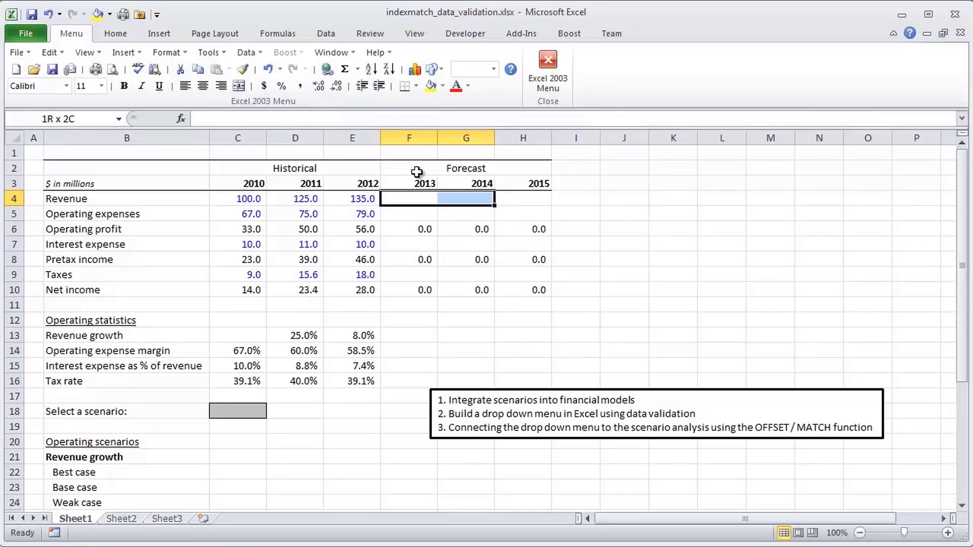
key(shift+Right)
key(shift+Down)
key(Down)
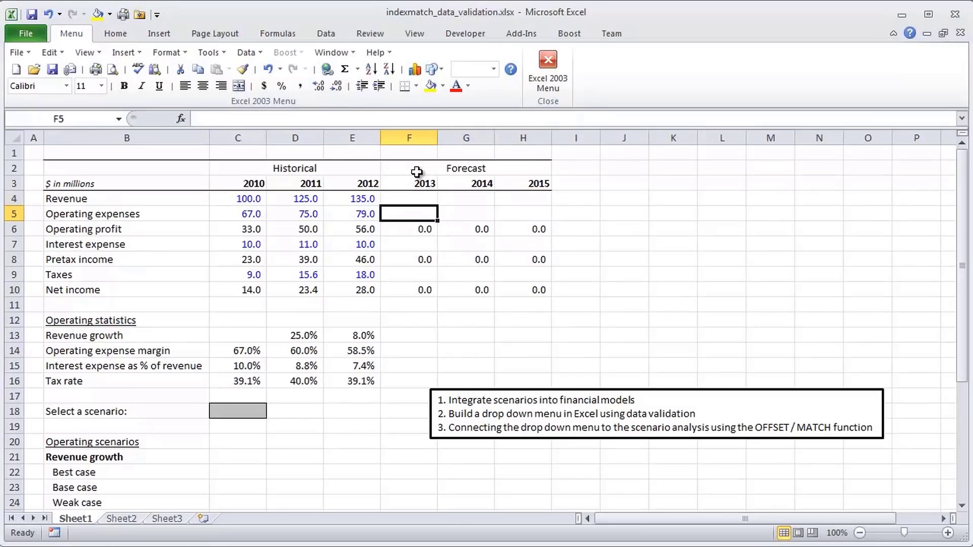
key(Down)
text(=F4-F5)
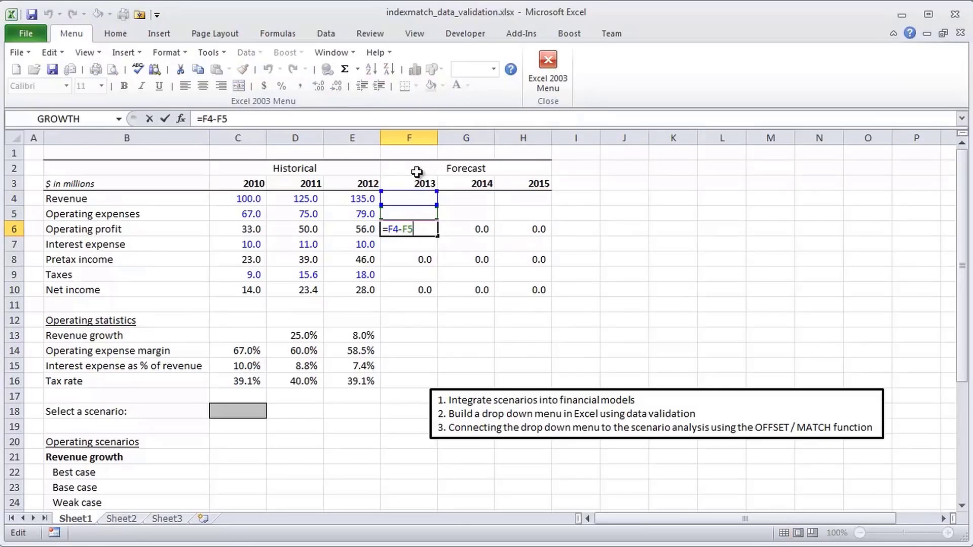
key(ctrl+Return)
key(Left)
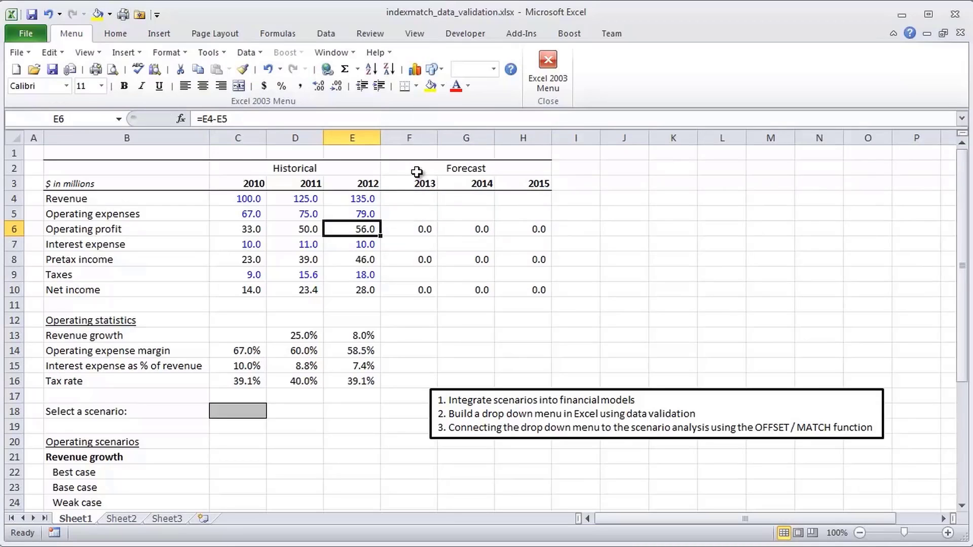
- Review the 2013 pretax income and net income formulas and compare net income with the historical columns
key(Right)
key(Down)
key(Down)
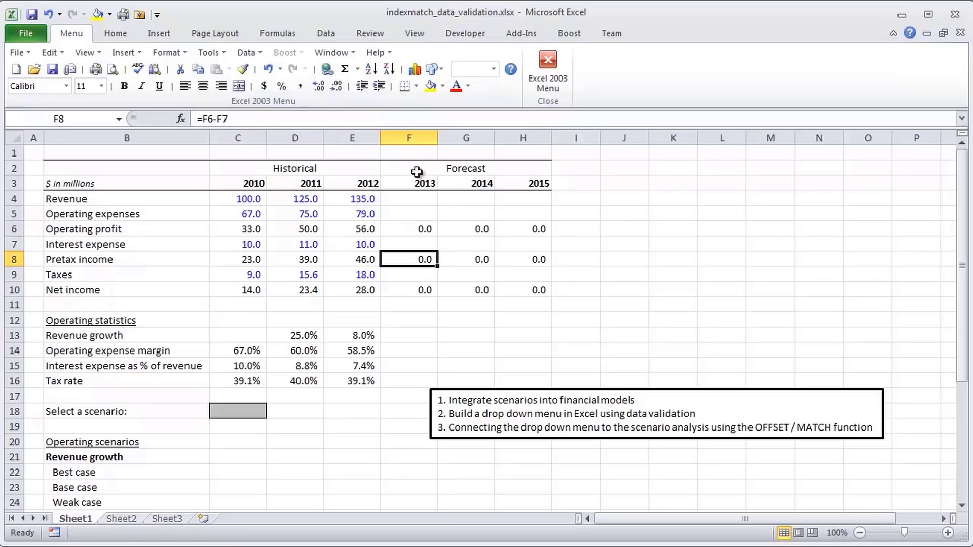
key(Down)
key(Down)
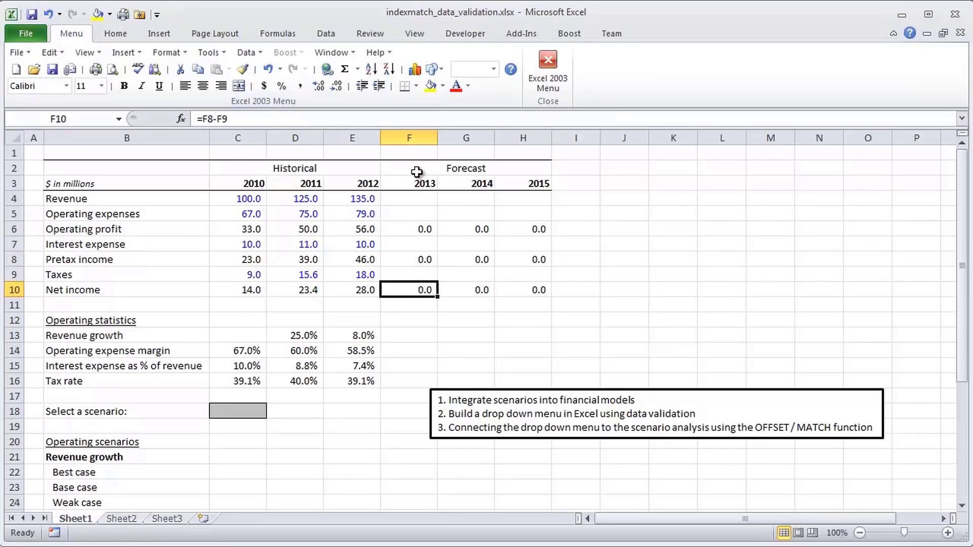
key(Left)
key(Left)
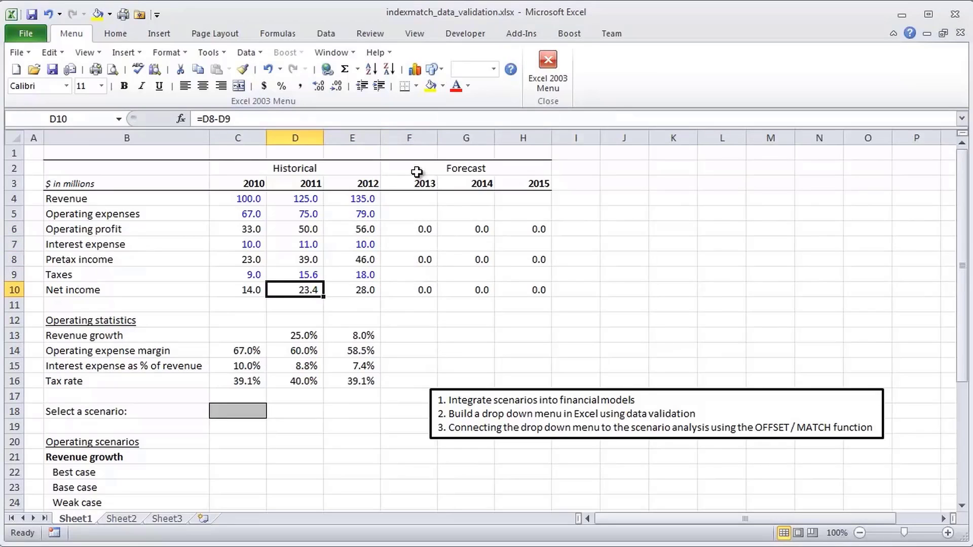
- Inspect the revenue growth formulas for 2011 and 2012 in the operating statistics section
key(Down)
key(Left)
key(Down)
key(Down)
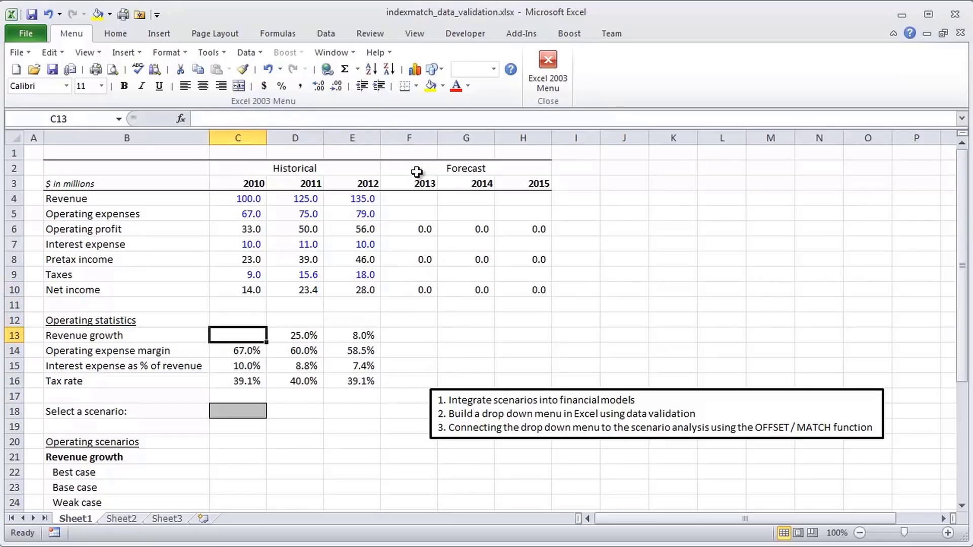
key(Right)
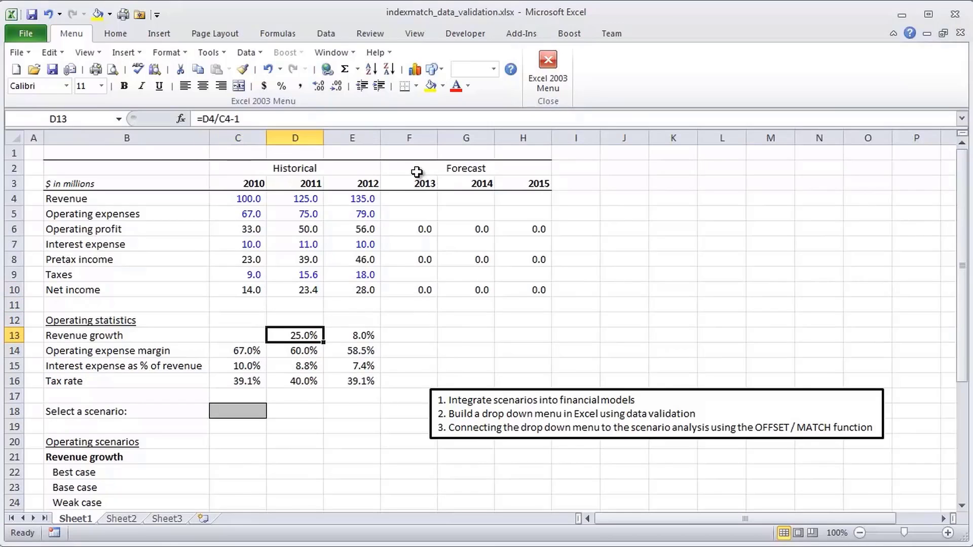
key(F2)
key(Escape)
key(Right)
key(F2)
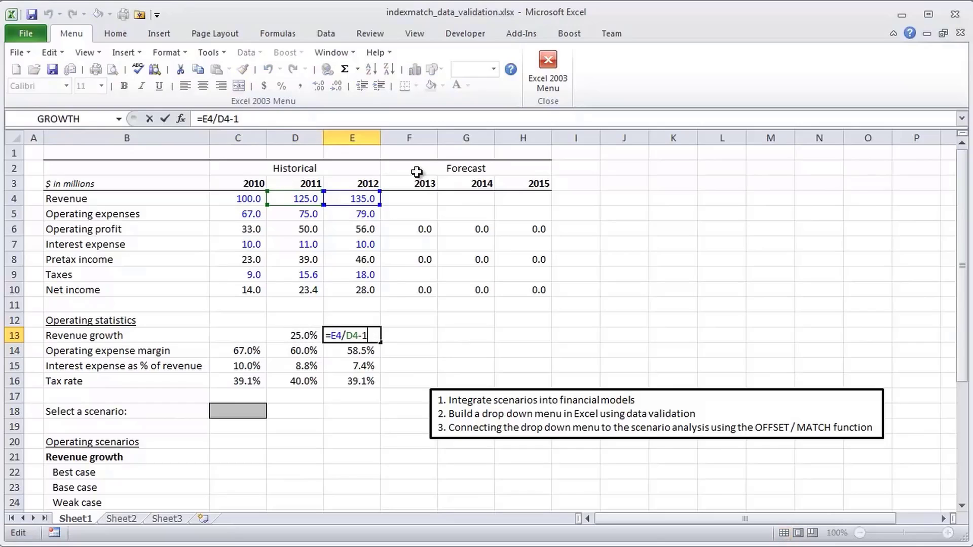
key(Escape)
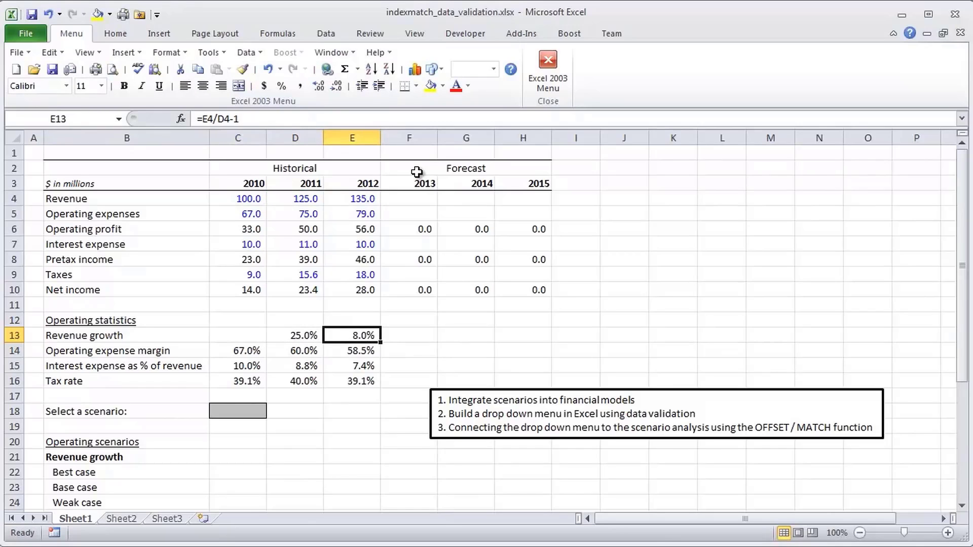
- Review the historical formulas for operating expense margin and interest expense as % of revenue
key(Left)
key(Down)
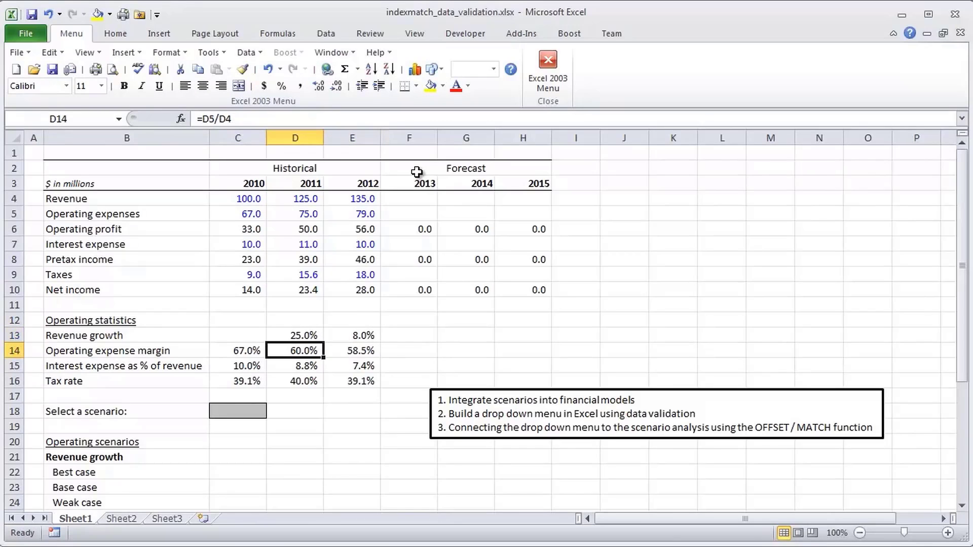
key(Left)
key(Right)
key(Right)
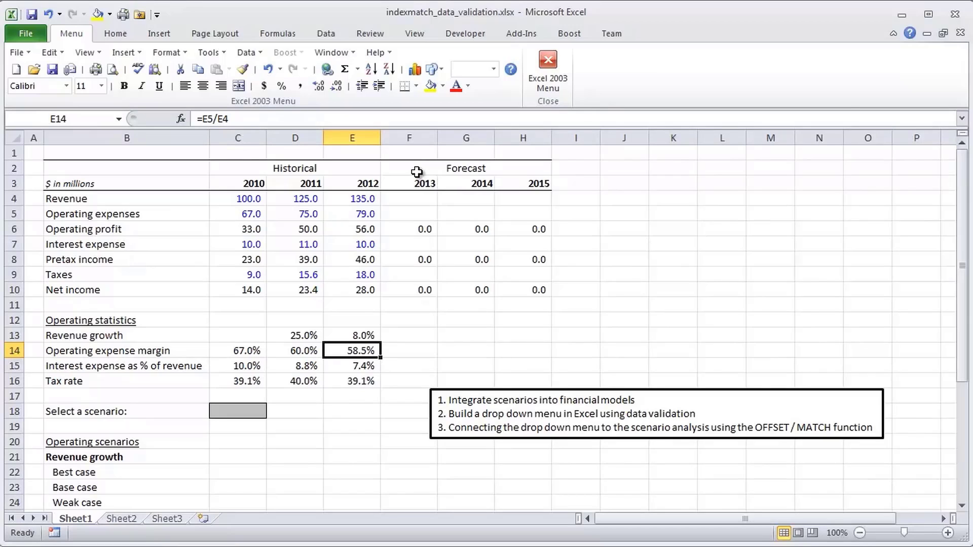
key(Down)
key(Left)
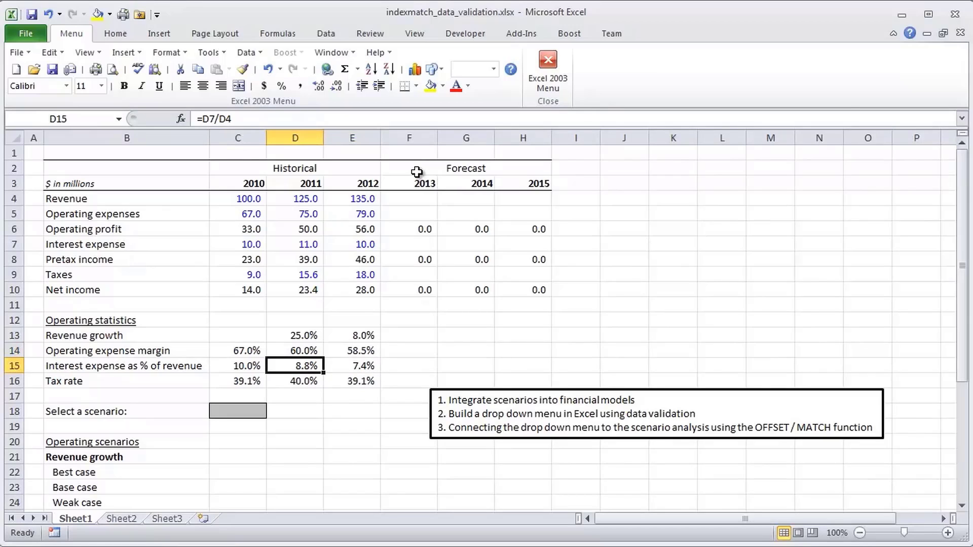
key(Left)
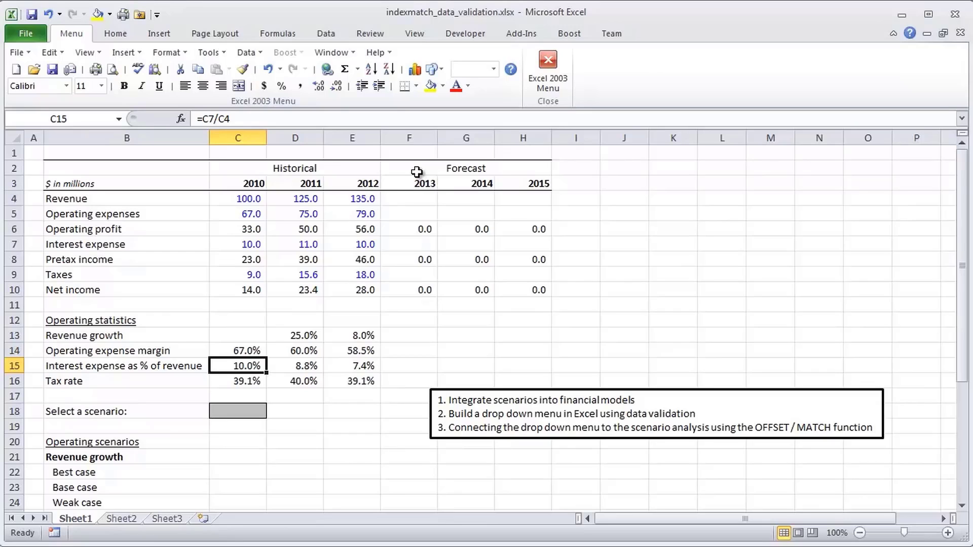
key(Right)
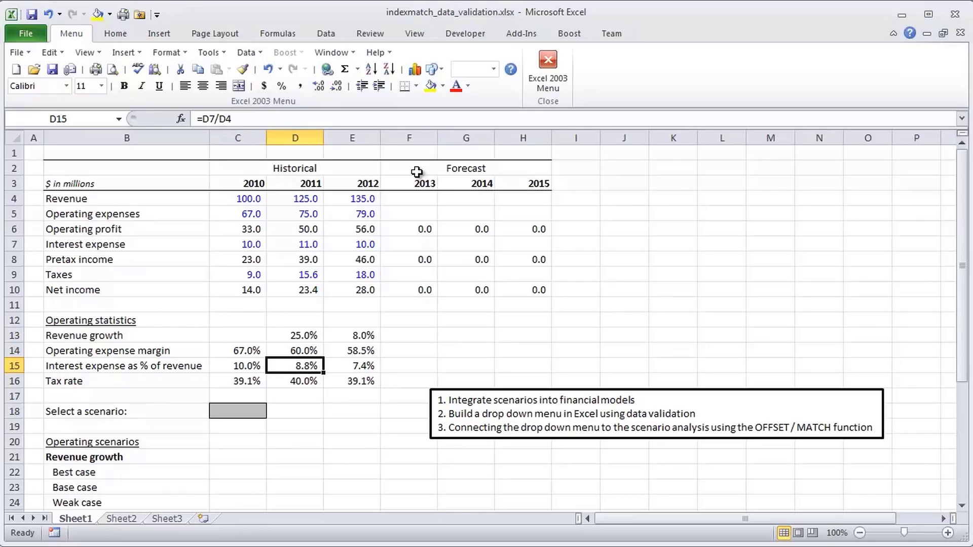
key(Right)
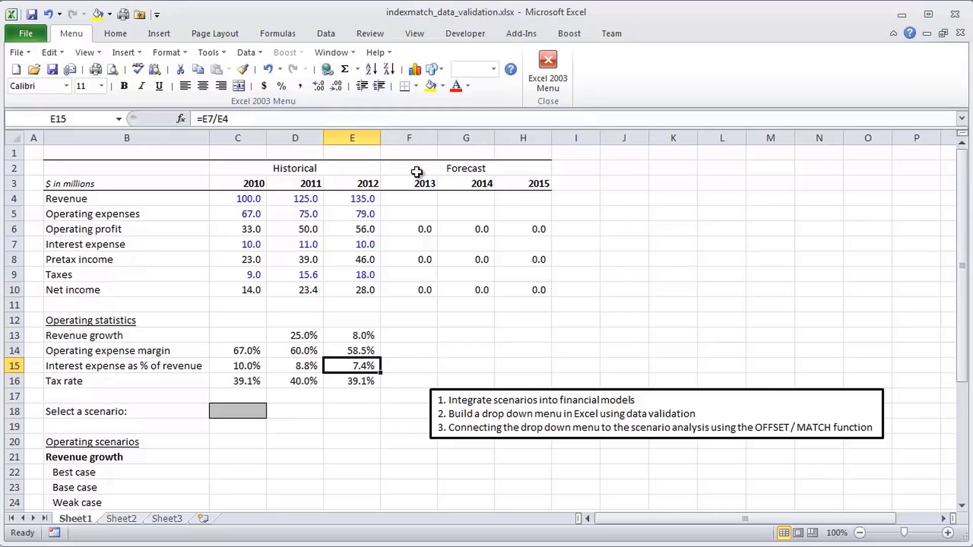
- Inspect the tax rate formulas for 2010 through 2012 in the operating statistics section
key(Down)
key(Left)
key(Left)
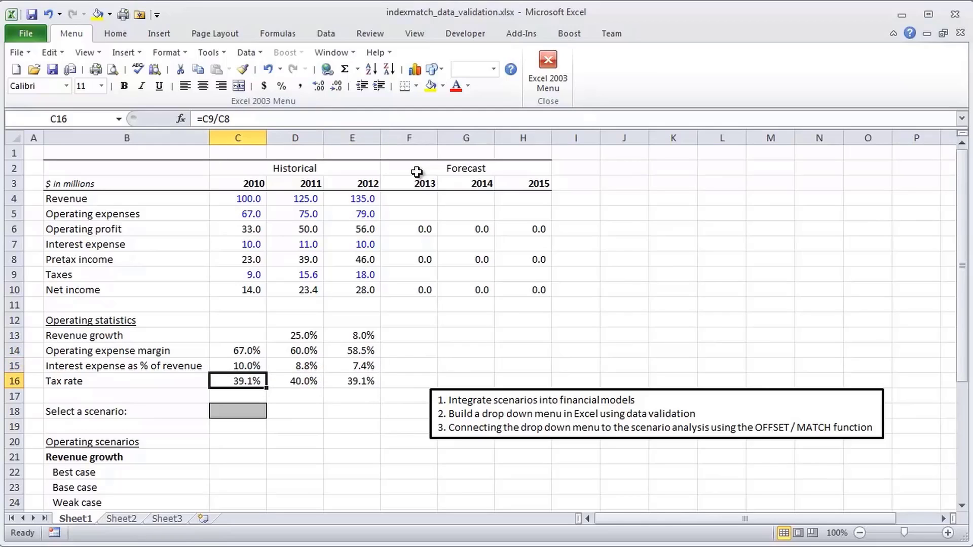
key(Right)
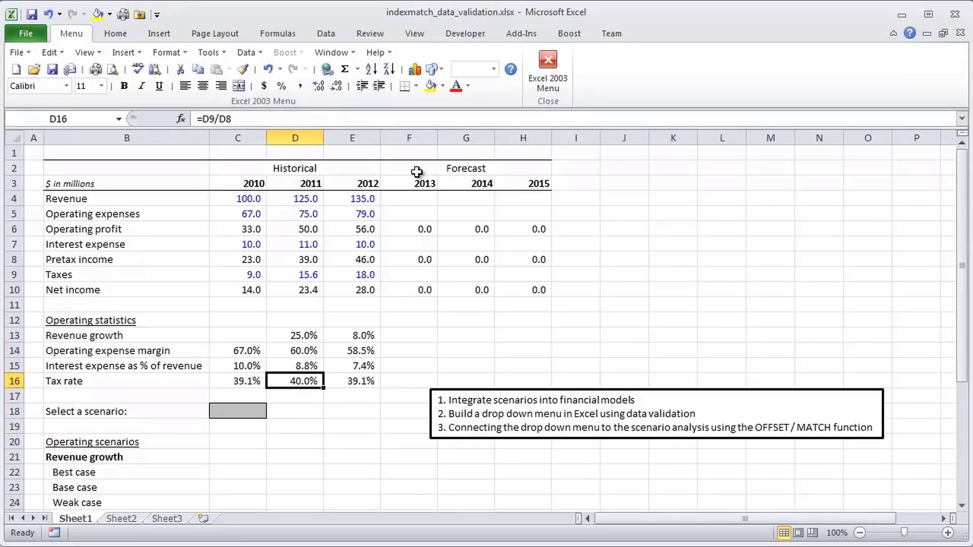
key(Right)
key(F2)
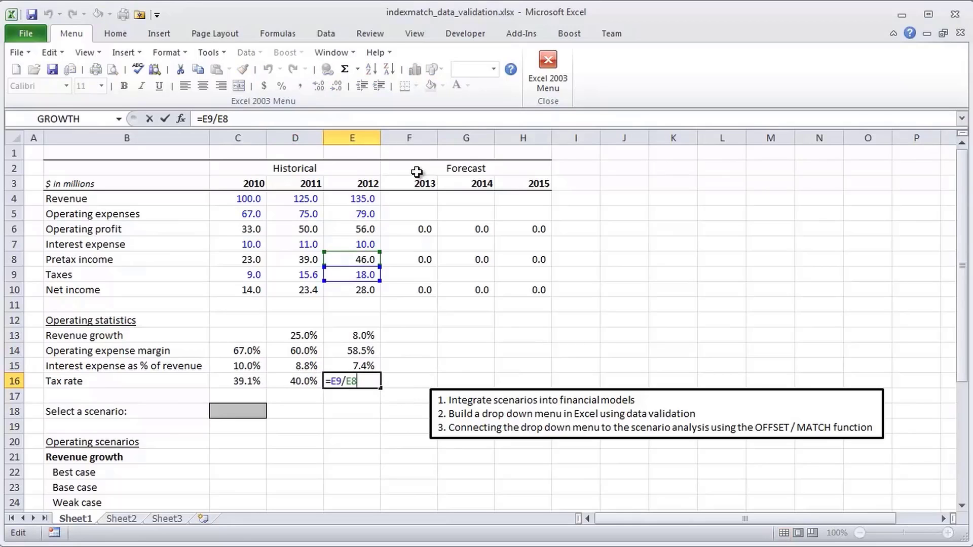
key(Escape)
- Review the operating scenarios section, covering the best, base and weak cases for each driver down to the tax rate heading
key(Down)
key(Down)
key(Down)
key(Down)
key(Down)
key(Down)
key(Down)
key(Down)
key(Down)
key(Down)
key(Down)
key(Down)
key(Down)
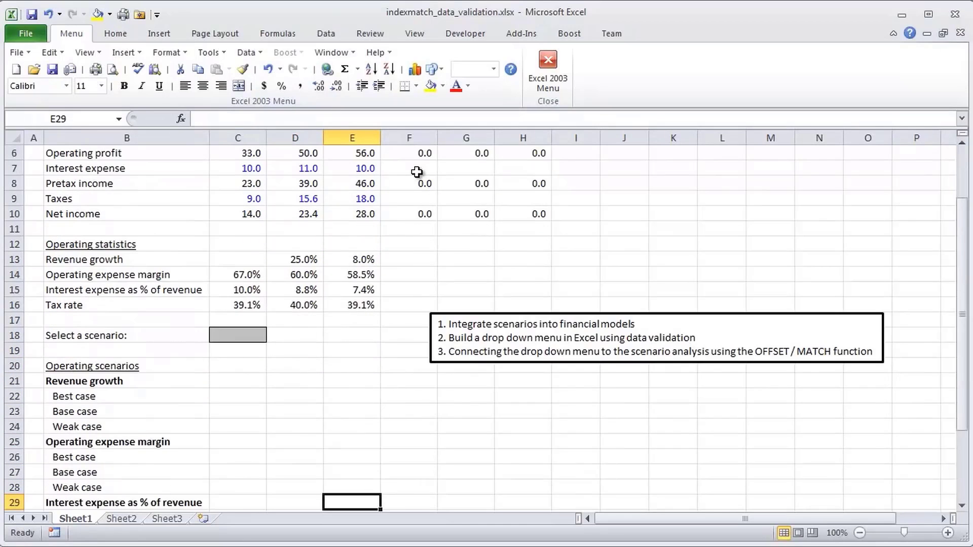
key(Down)
key(Down)
key(Down)
key(Down)
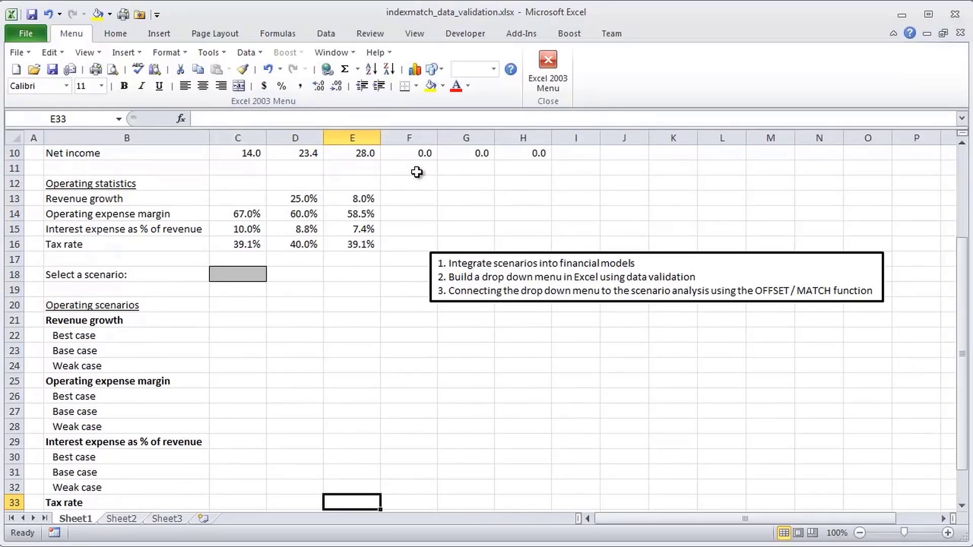
- Go back to the shaded scenario selection cell C18 beside the "Select a scenario:" label
key(Up)
key(Up)
key(Up)
key(Up)
key(Up)
key(Up)
key(Up)
key(Up)
key(Up)
key(Up)
key(Up)
key(Up)
key(Up)
key(Up)
key(Left)
key(Up)
key(Left)
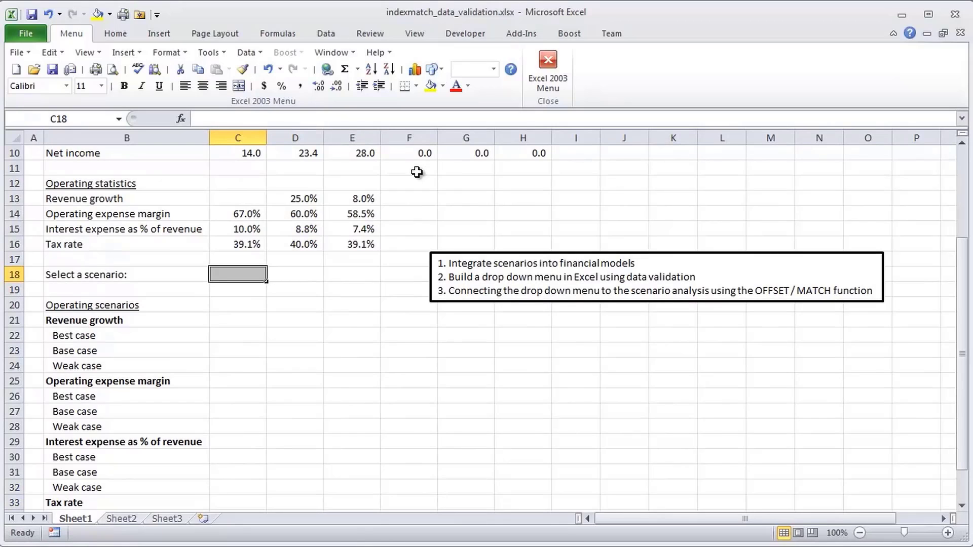
- Split the worksheet window at cell A17, separating the operating statistics from the scenario section
key(Down)
key(Down)
key(Down)
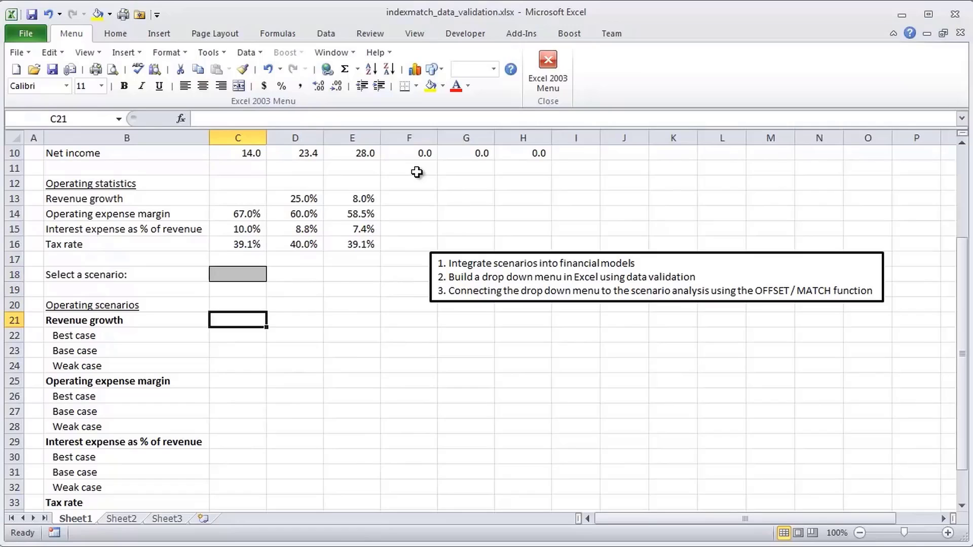
key(Up)
key(Up)
key(Left)
key(Up)
key(Up)
key(Left)
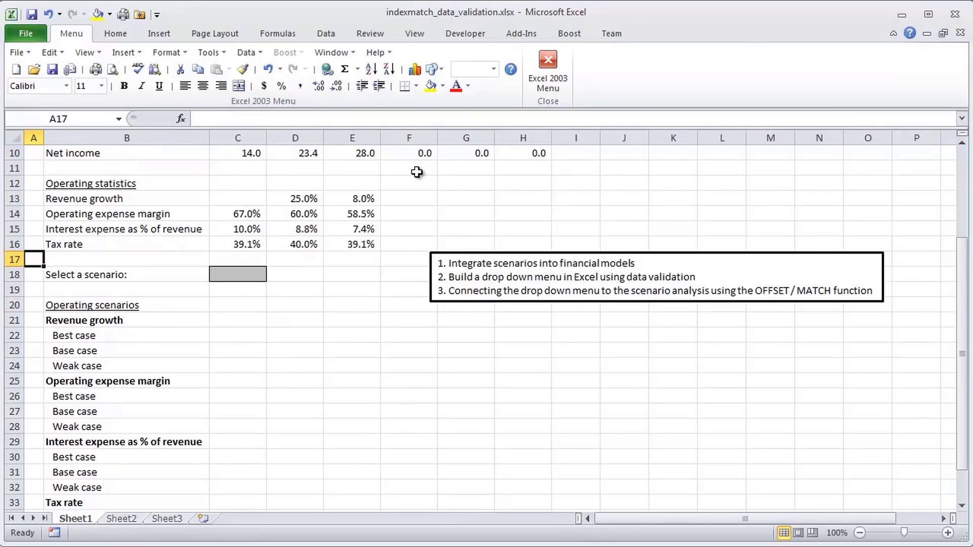
key(alt+w)
key(s)
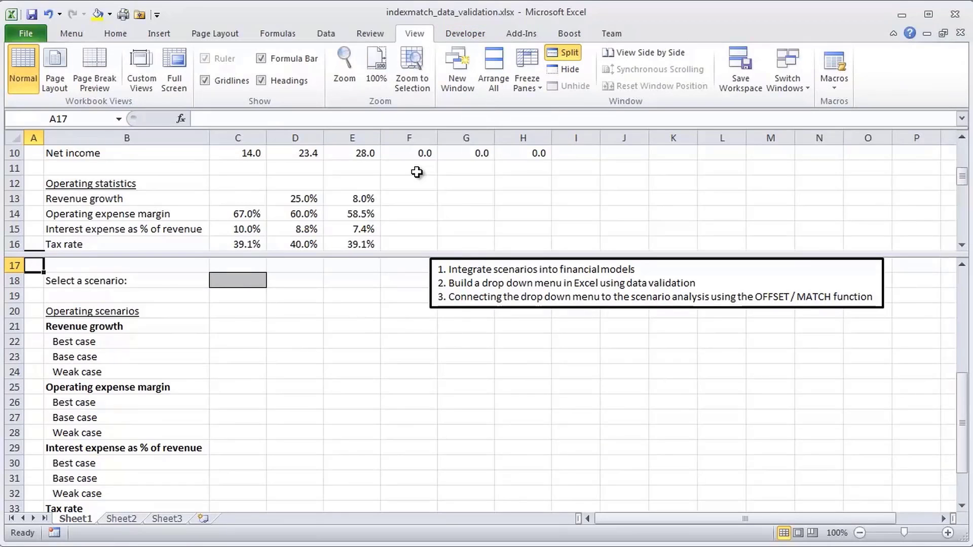
- View the historical and forecast column headings at the top of the sheet in the upper pane, and return to the lower pane
key(F6)
key(Right)
key(Up)
key(Up)
key(Up)
key(Up)
key(Up)
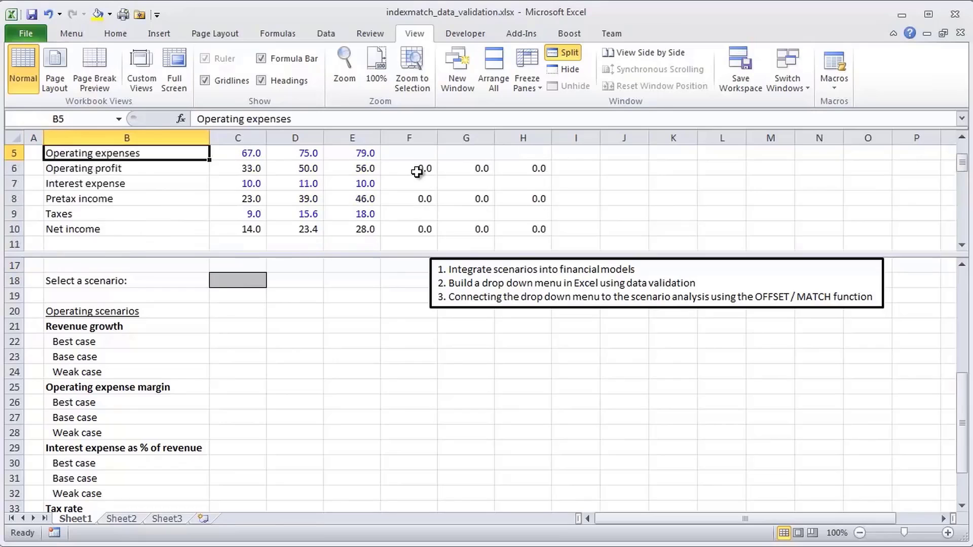
key(Up)
key(Up)
key(Up)
key(Up)
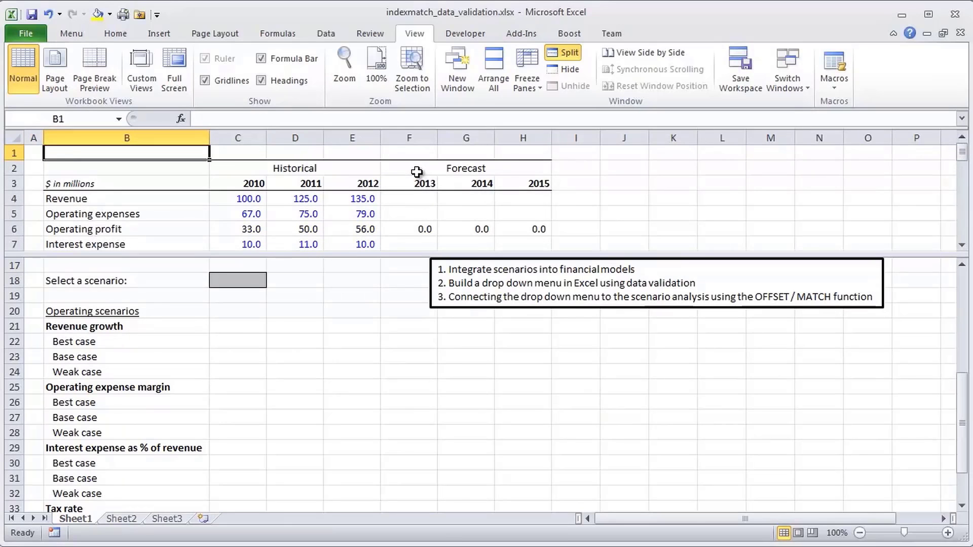
key(alt+x)
key(alt+r)
key(F6)
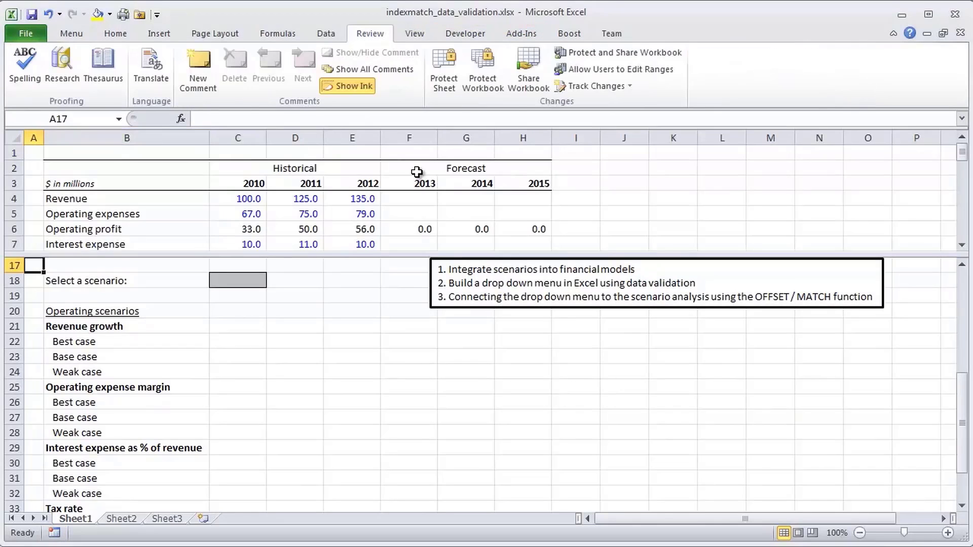
- Bring the operating statistics into view in the upper pane above the revenue growth scenario rows
key(Down)
key(Right)
key(Right)
key(Down)
key(Down)
key(Down)
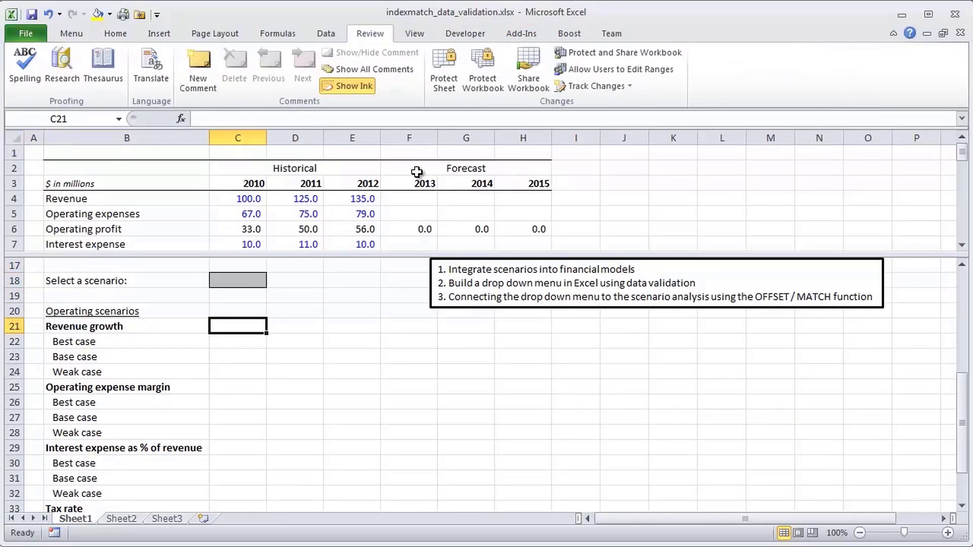
key(Down)
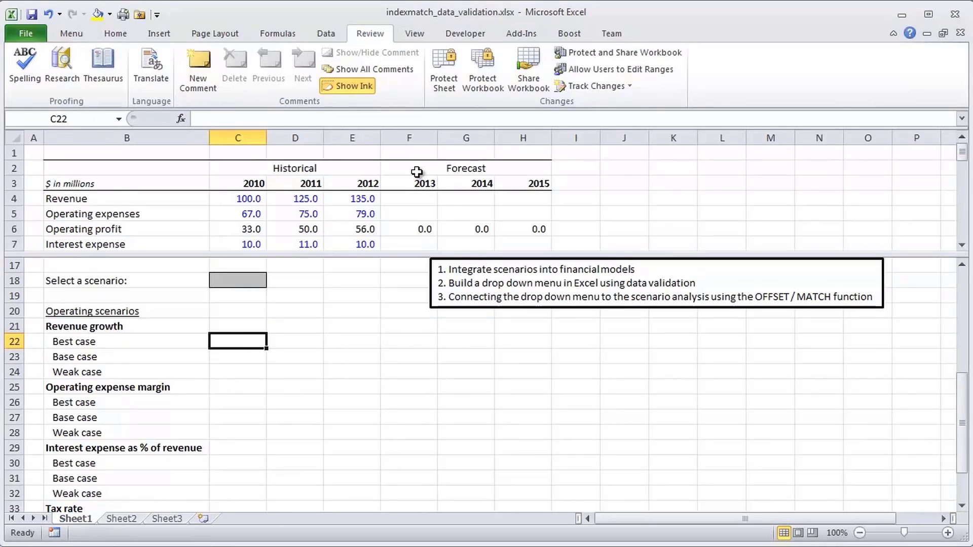
key(Right)
key(Right)
key(Right)
key(Right)
click(966, 161)
drag(965, 161, 965, 172)
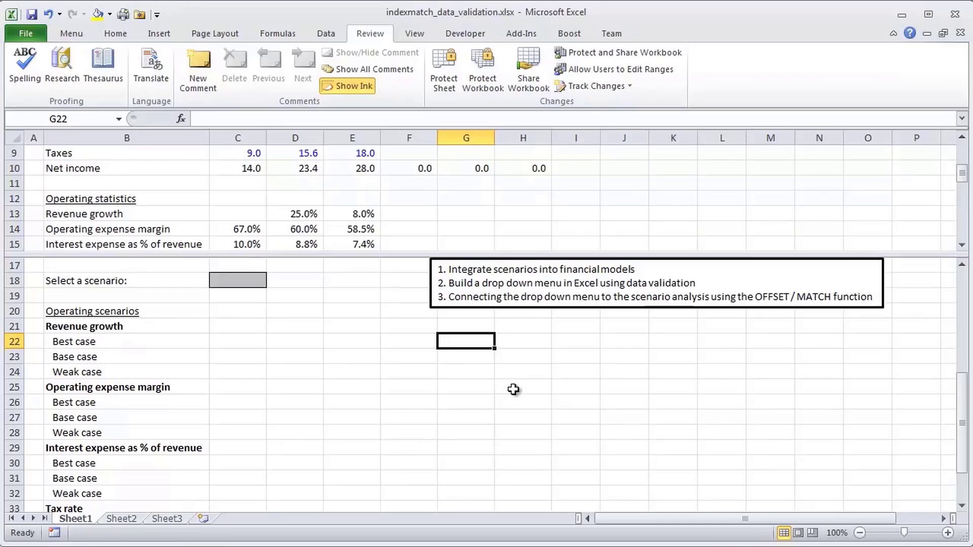
- Enter 8% as the base case revenue growth for 2013 and copy it across F23:H23 in blue font
key(Left)
key(Right)
key(Down)
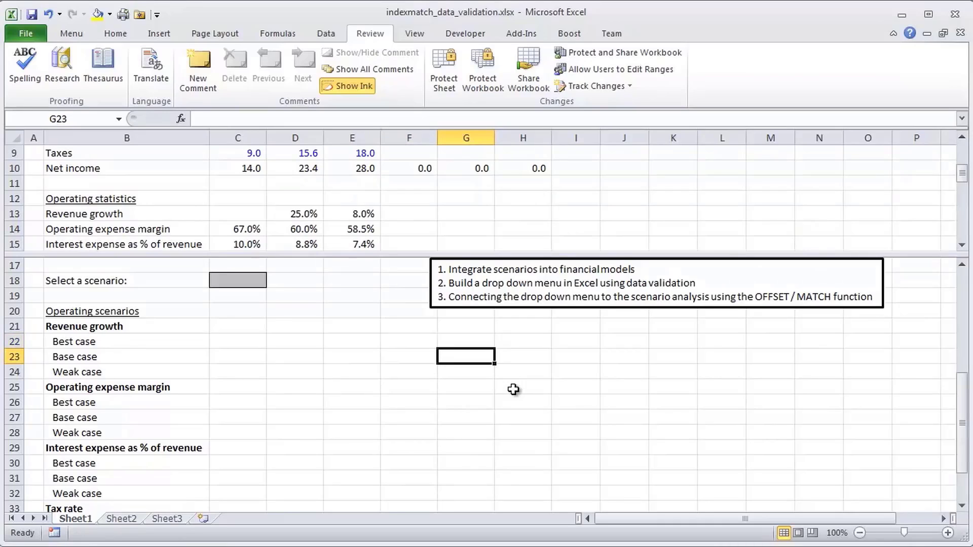
key(Left)
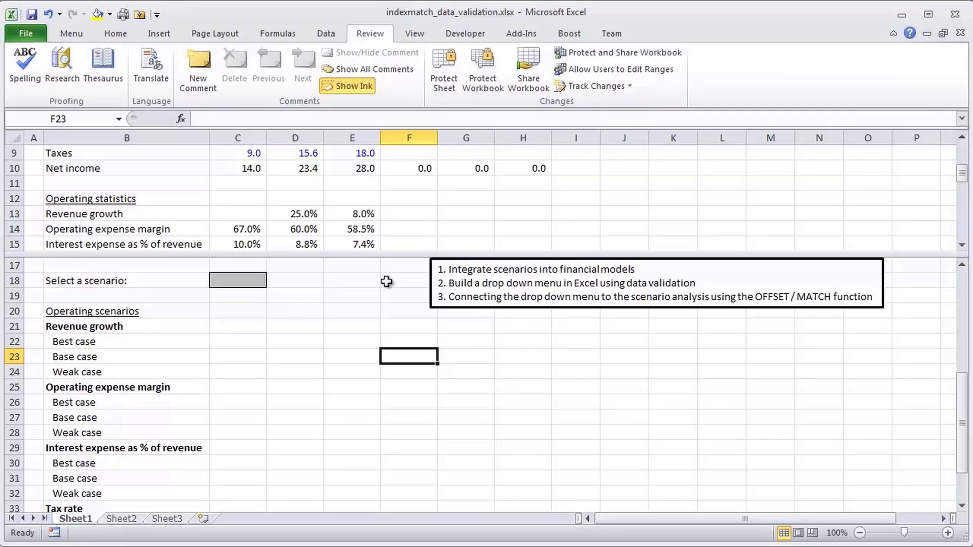
text(8%)
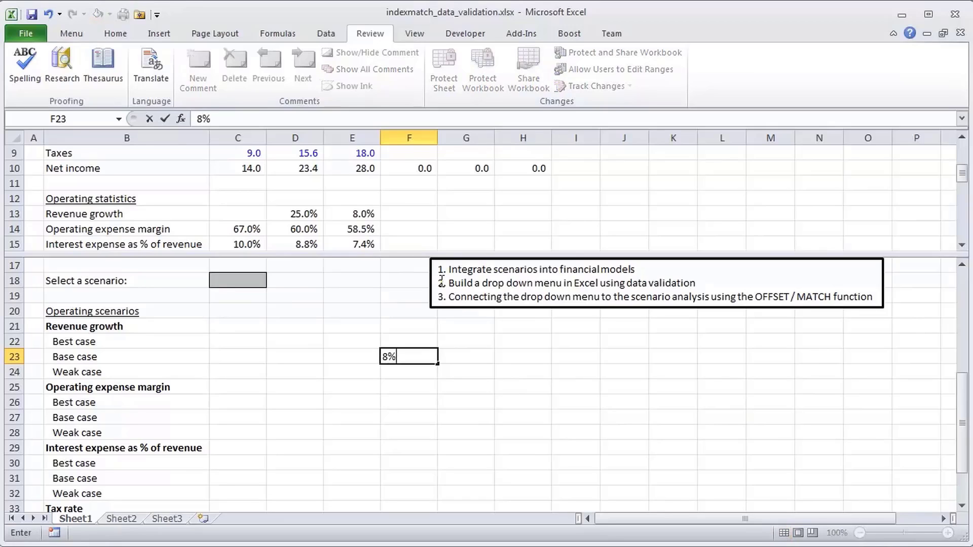
key(ctrl+Return)
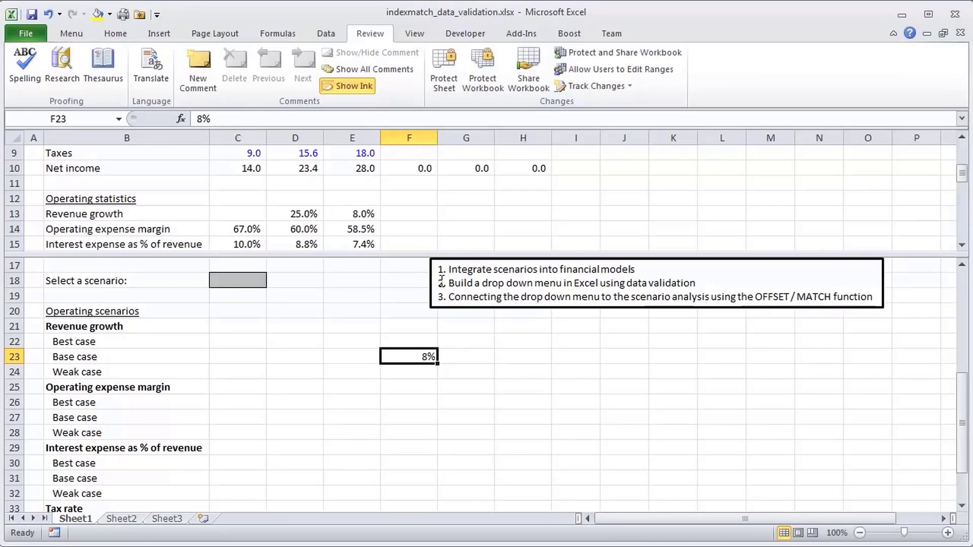
key(ctrl+c)
key(shift+Right)
key(shift+Right)
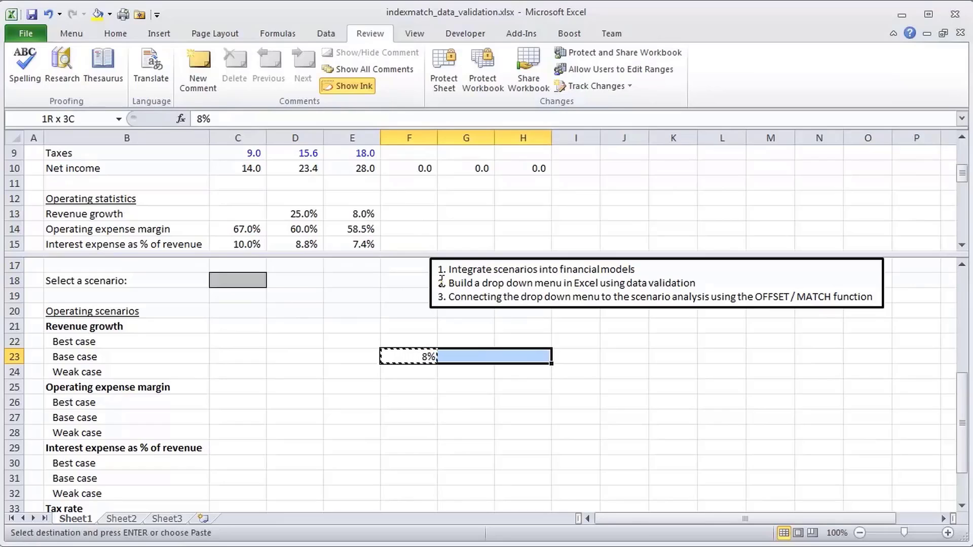
key(ctrl+v)
key(Escape)
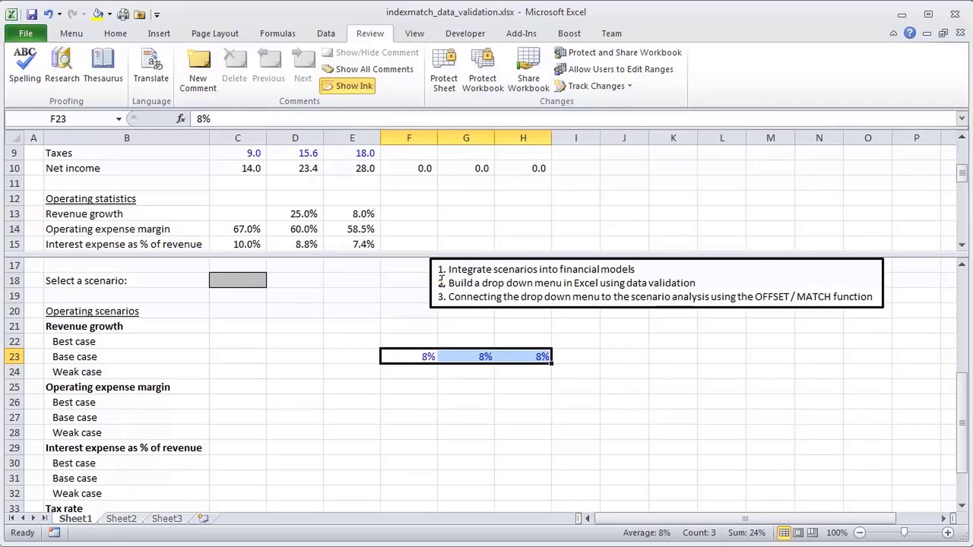
- Enter 10% as the best case revenue growth for 2013 and fill it across F22:H22
key(Down)
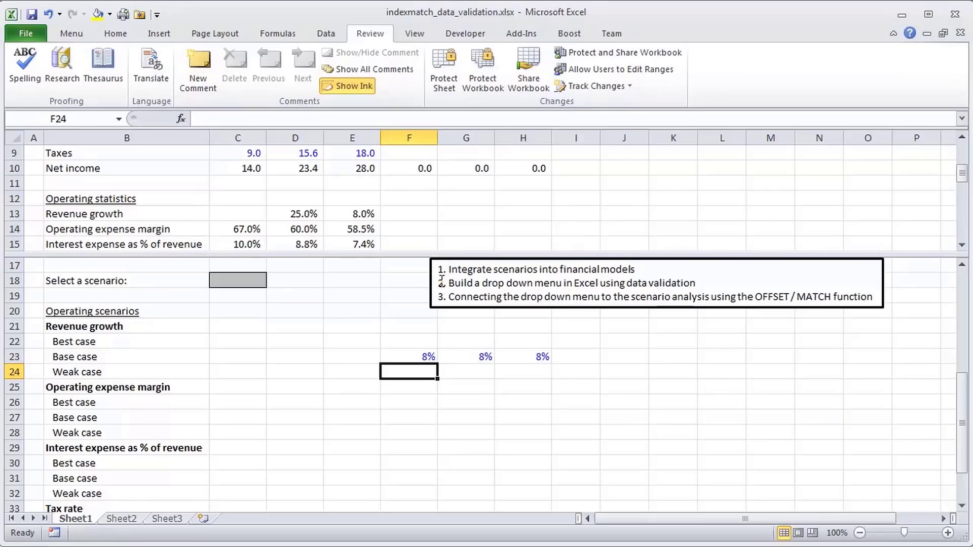
key(Up)
key(Up)
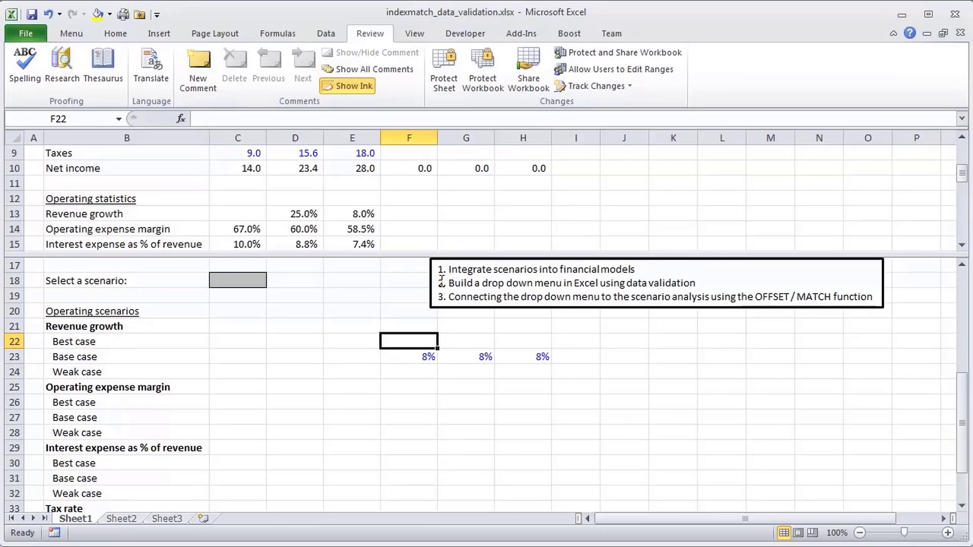
text(10%)
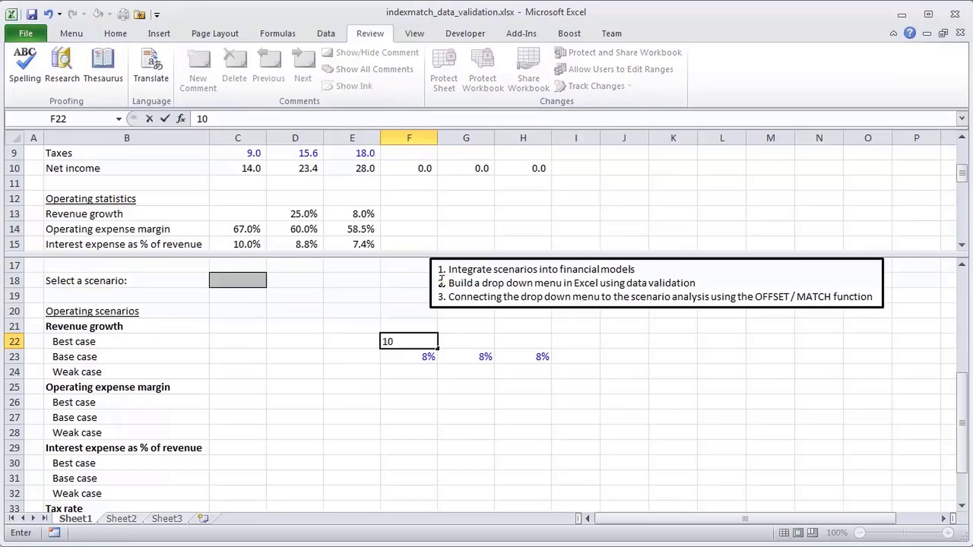
key(ctrl+Return)
key(shift+Right)
key(shift+Right)
key(ctrl+r)
- Enter 6% as the weak case revenue growth for 2013 and fill it across F24:H24 in percent format
key(Down)
key(Down)
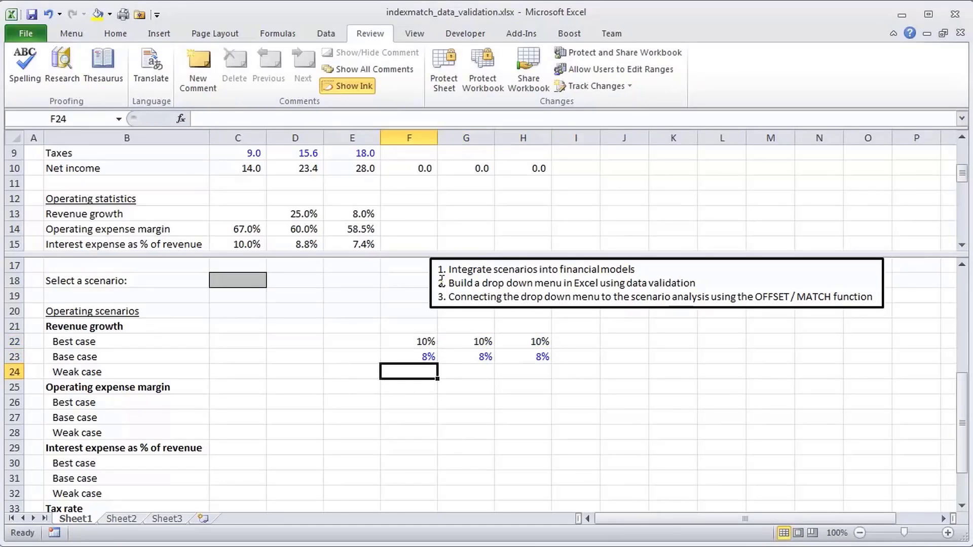
text(6%)
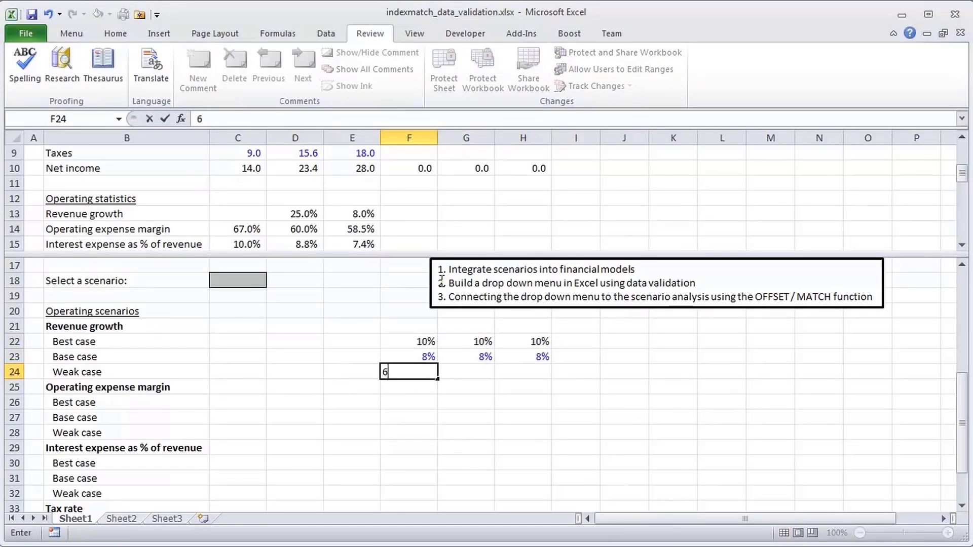
key(ctrl+Return)
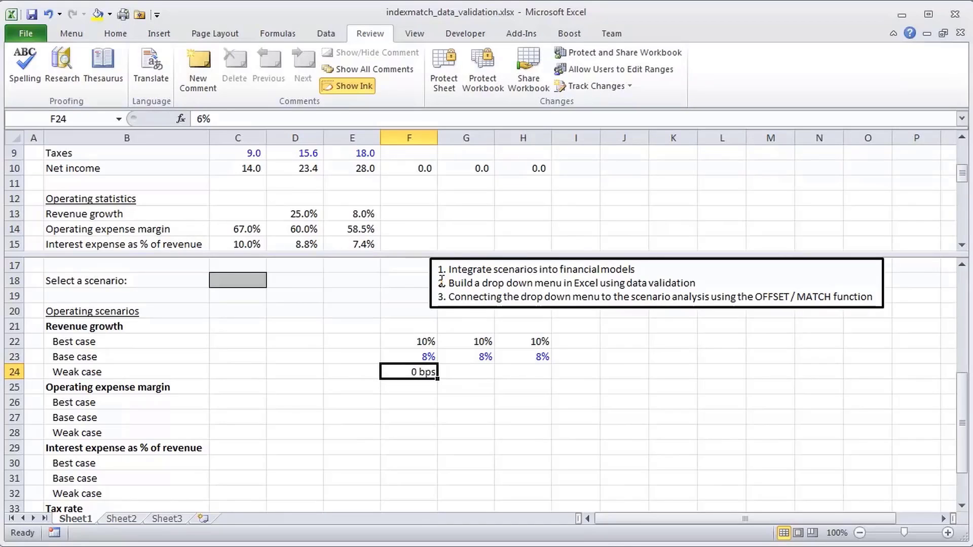
key(shift+Right)
key(shift+Right)
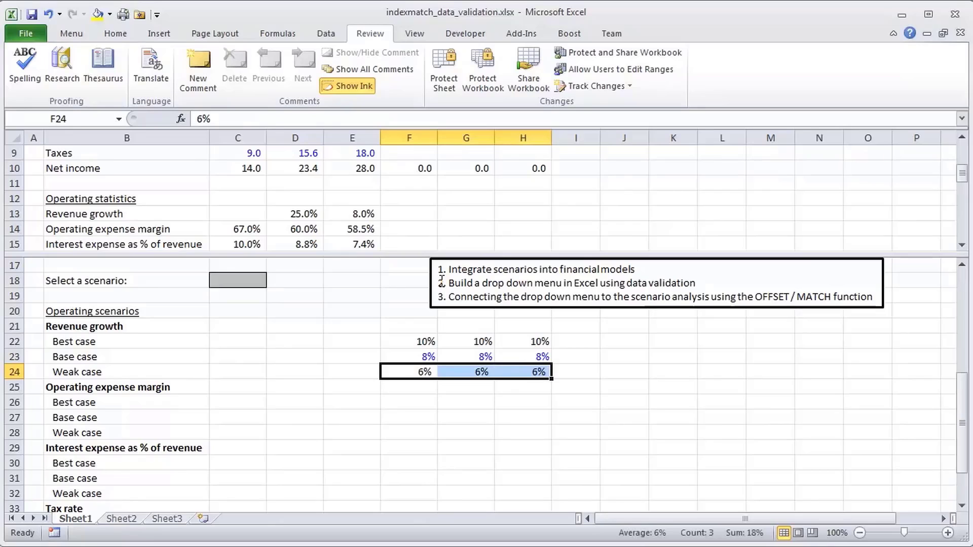
- Format the revenue growth scenarios in F22:H24 as blue italic percentages with one decimal place
key(shift+Up)
key(shift+Up)
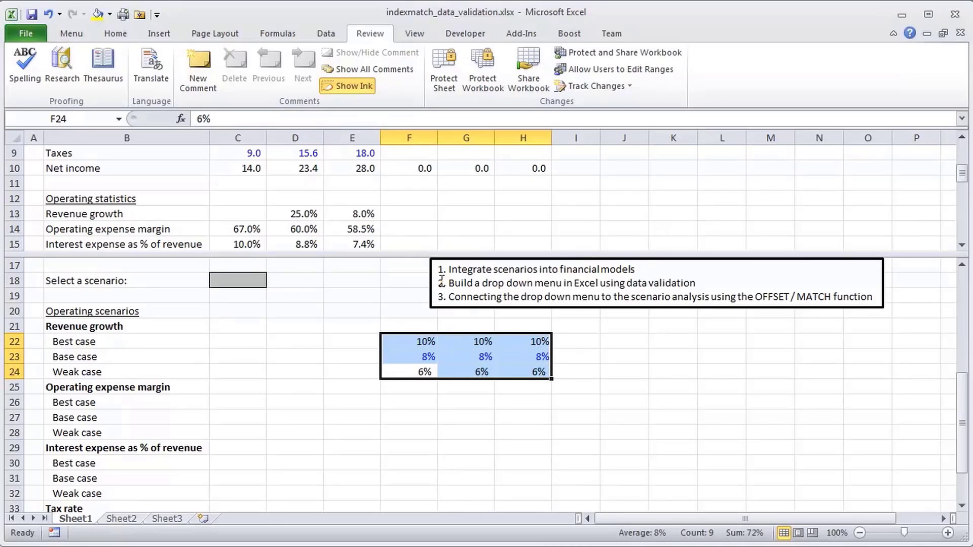
key(shift+Return)
key(shift+Return)
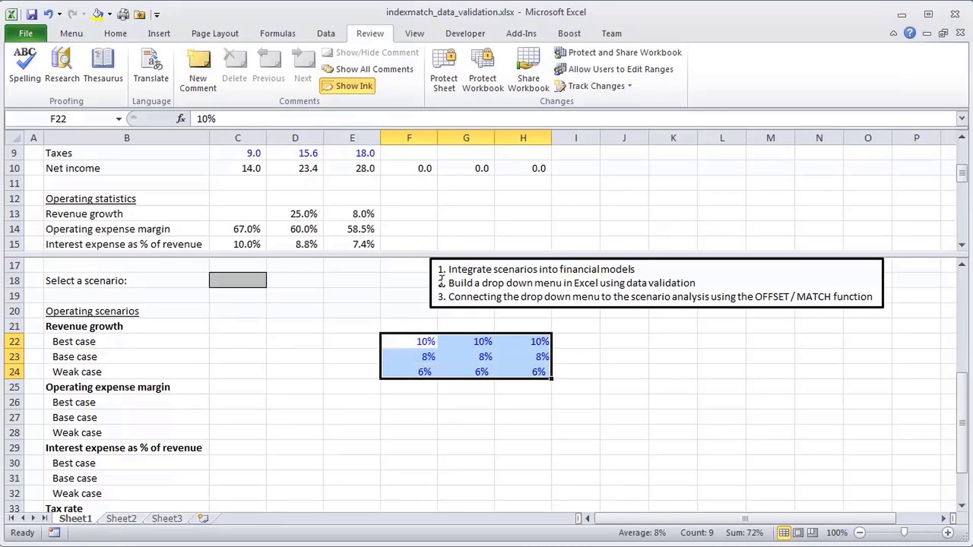
key(ctrl+shift+5)
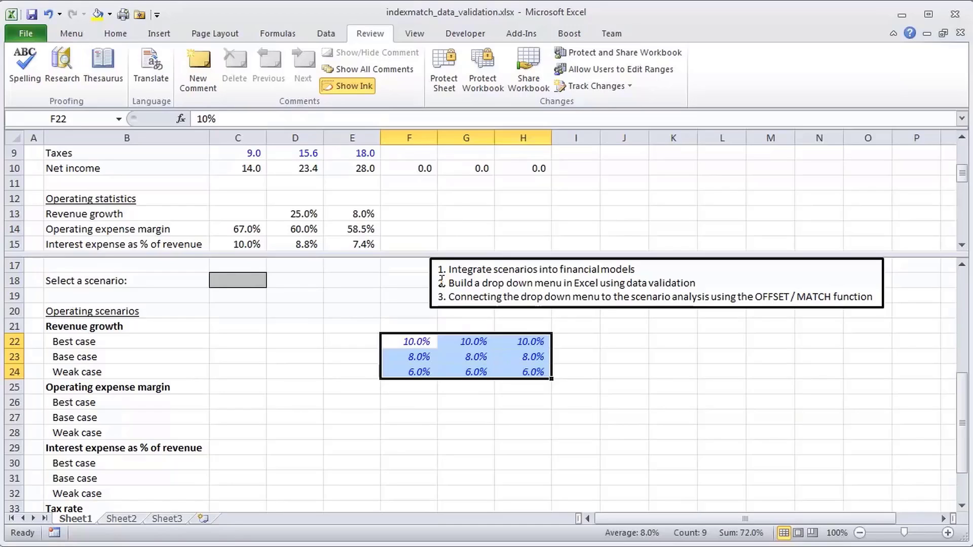
- Enter 58.5% as the base case operating expense margin for 2013 in blue font and fill it across F27:H27
key(Down)
key(Down)
key(Down)
key(Down)
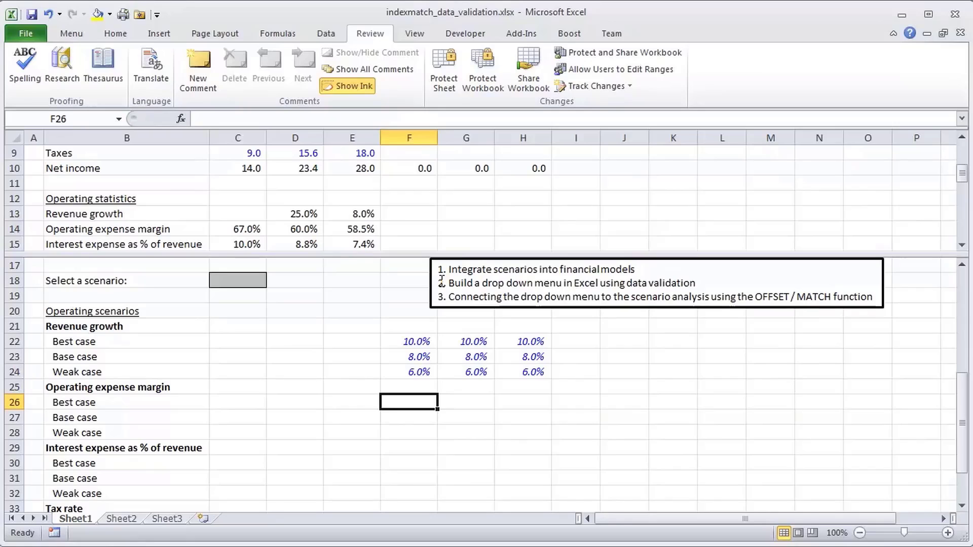
key(Down)
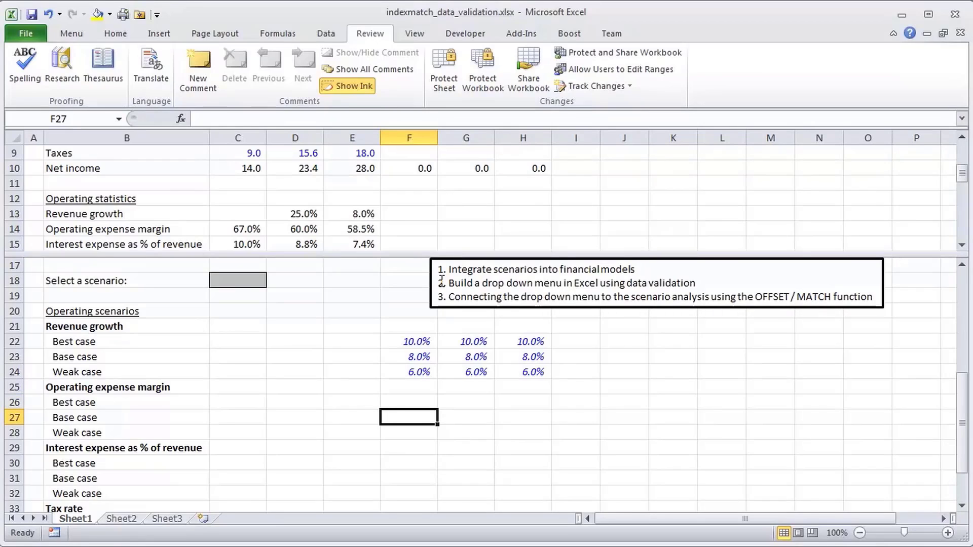
text(58.5%)
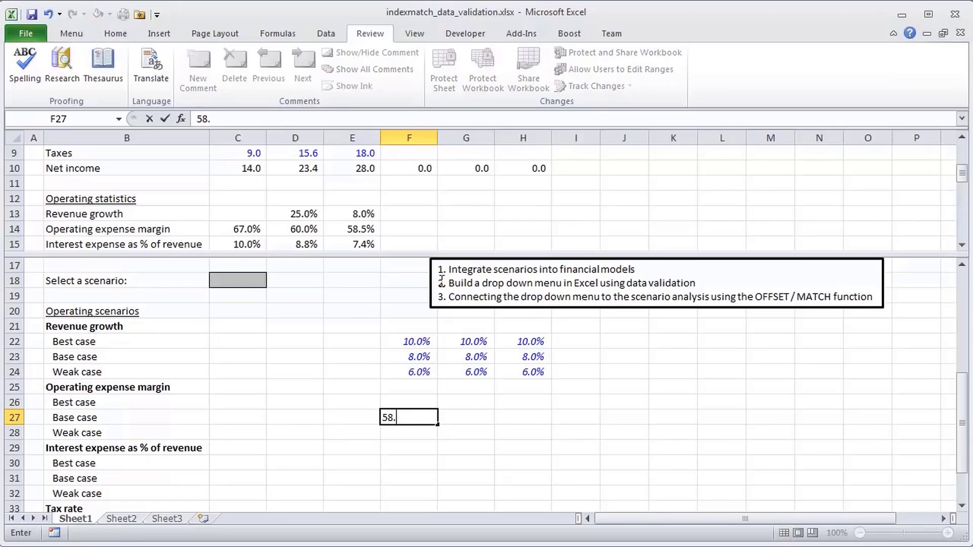
key(ctrl+Return)
key(ctrl+shift+c)
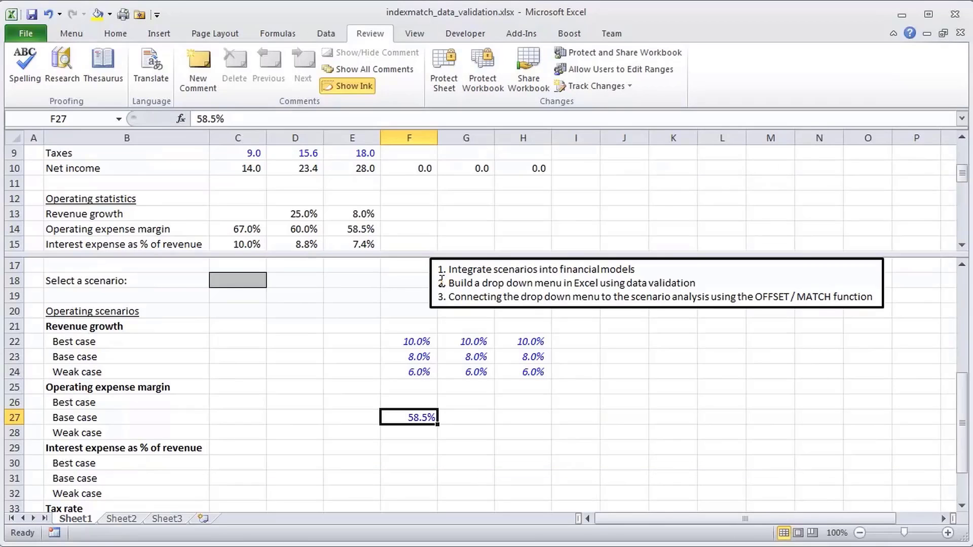
key(shift+Right)
key(shift+Right)
key(ctrl+r)
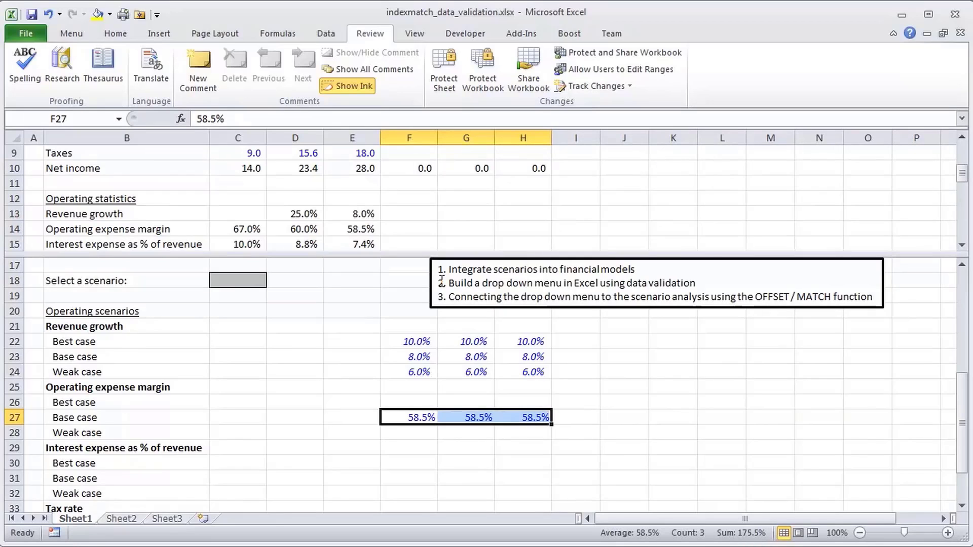
- Fill the best case operating expense margin in F26:H26 with 55% in blue with one decimal, and go to weak case cell F28
key(Up)
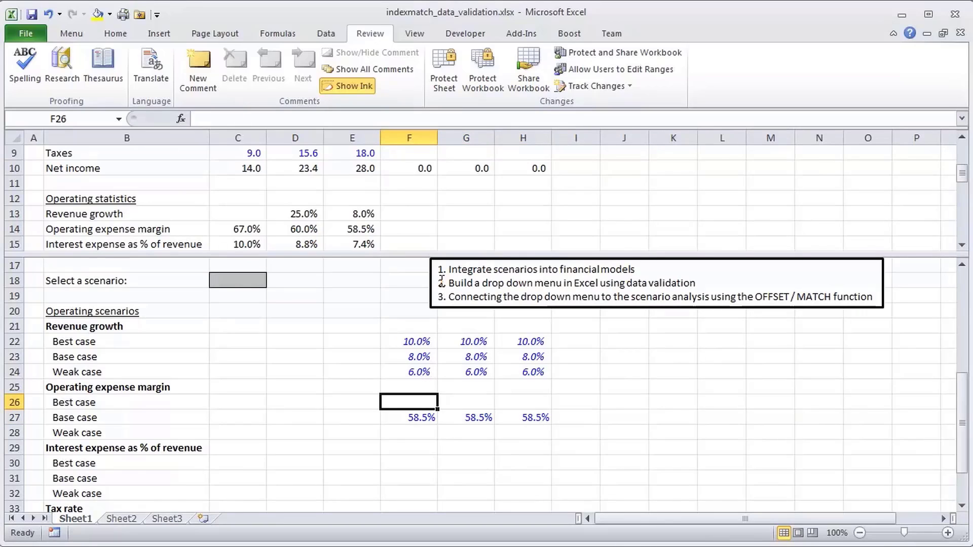
text(55%)
key(ctrl+Return)
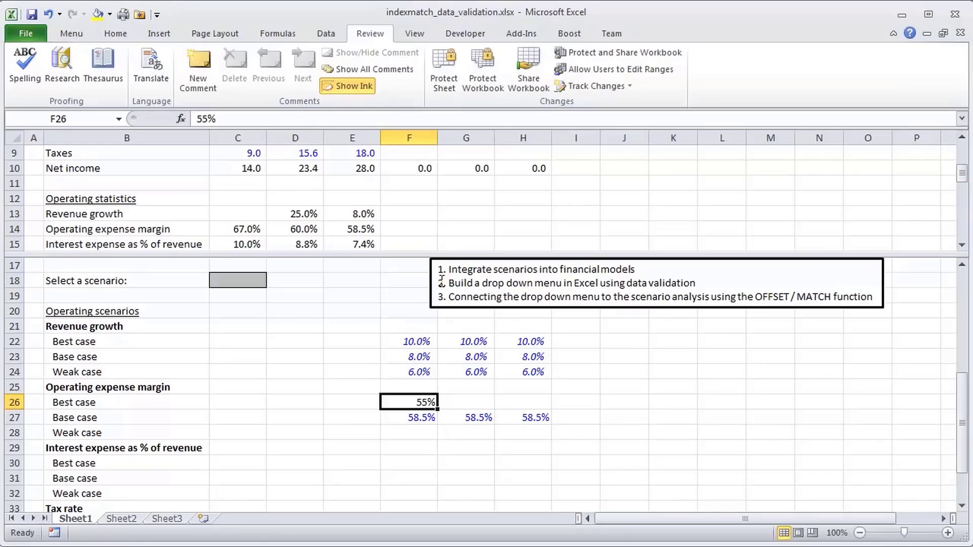
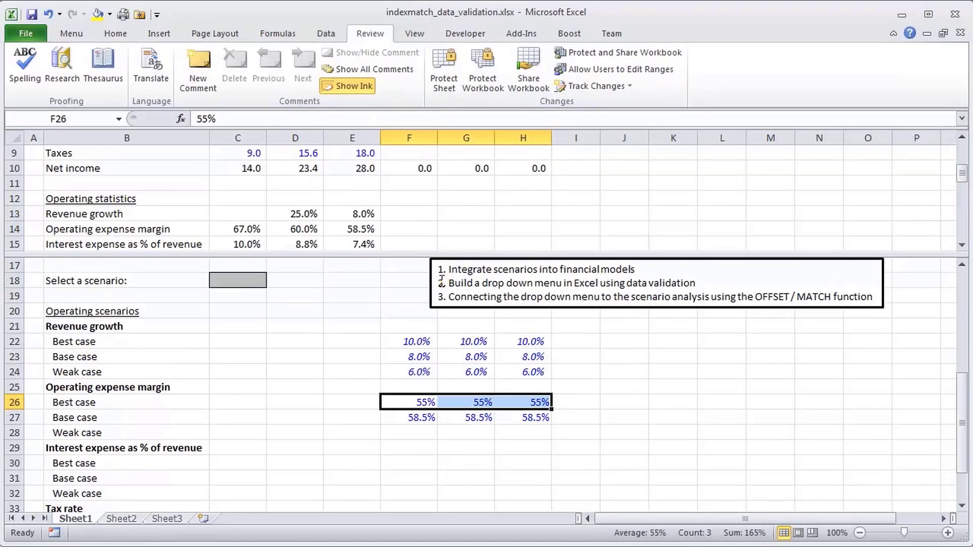
key(ctrl+shift+5)
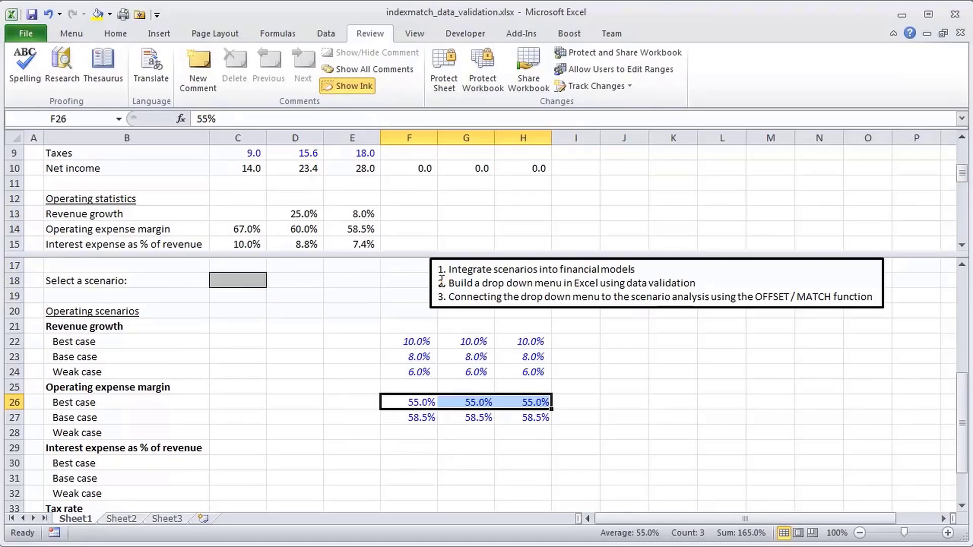
key(Down)
key(Down)
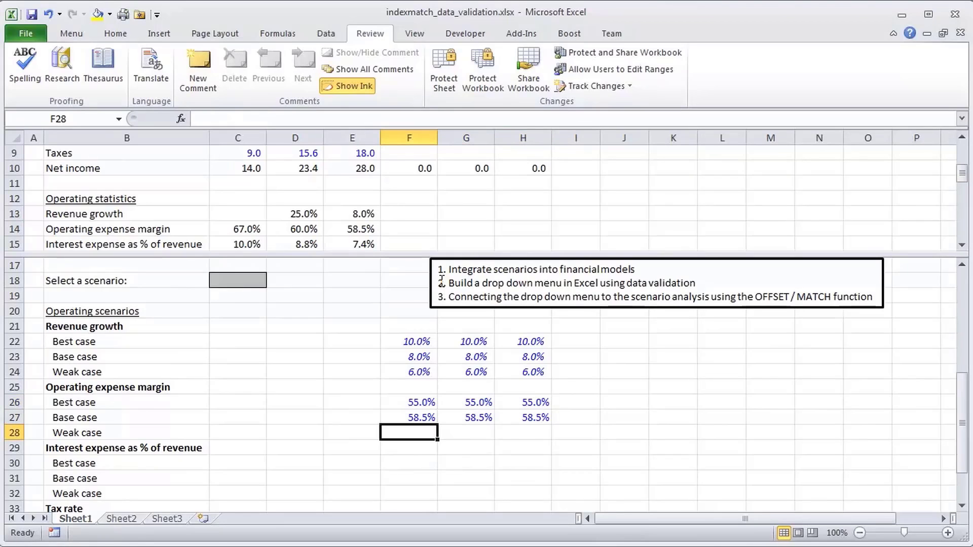
- Enter 62% as the weak case operating expense margin for 2013 and fill it across F28:H28
text(62)
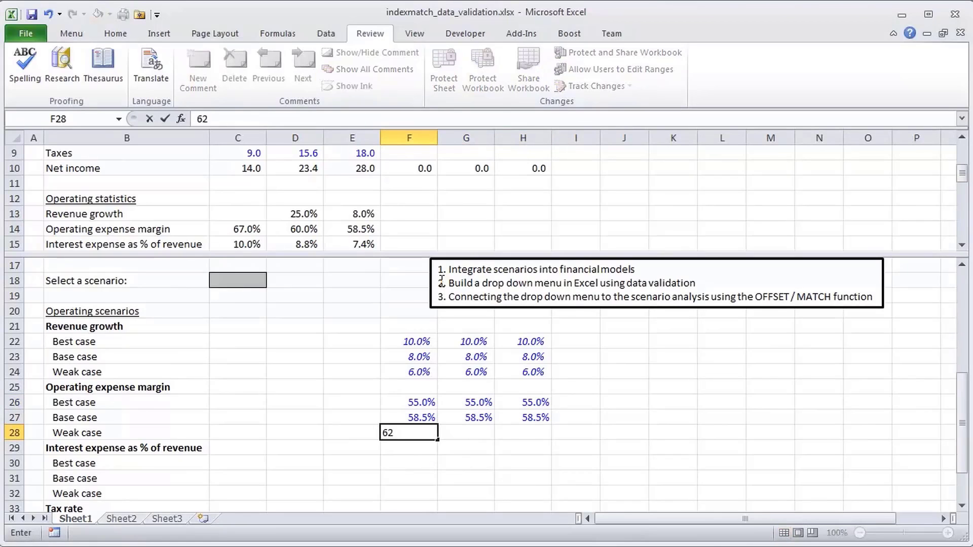
text(%)
key(ctrl+Return)
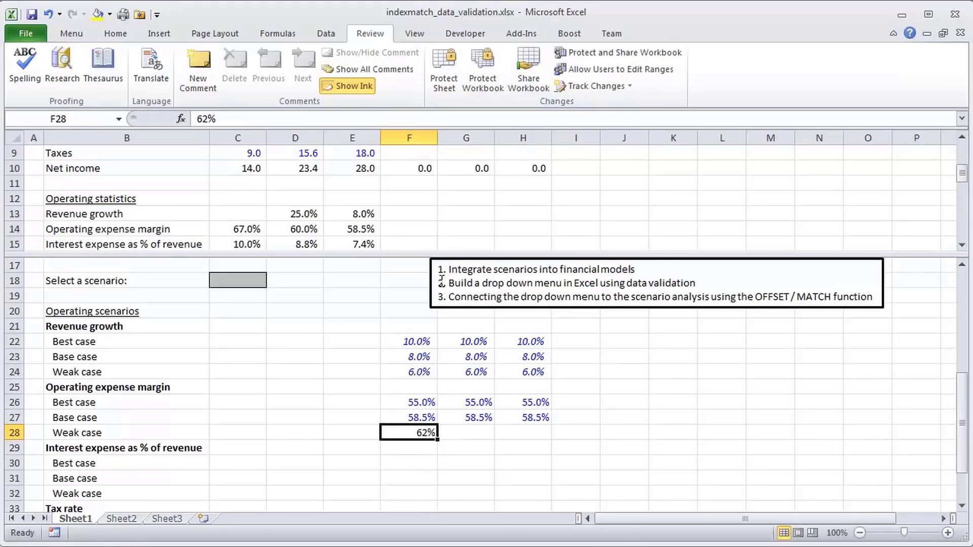
key(shift+Right)
key(shift+Right)
key(ctrl+r)
- Enter the 2013 interest expense scenarios in F30:F32: 6% best case, 7.4% base case and 10% weak case
key(Down)
key(Down)
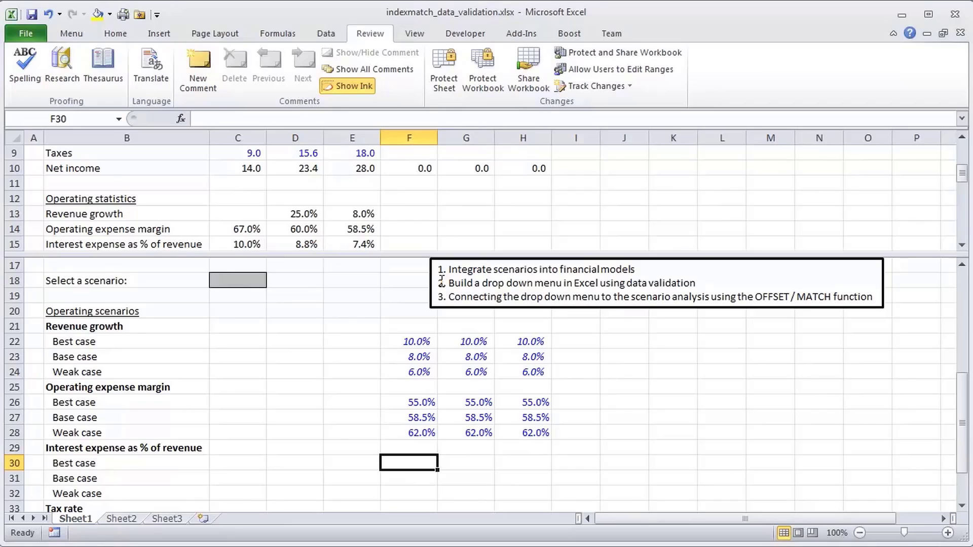
key(Down)
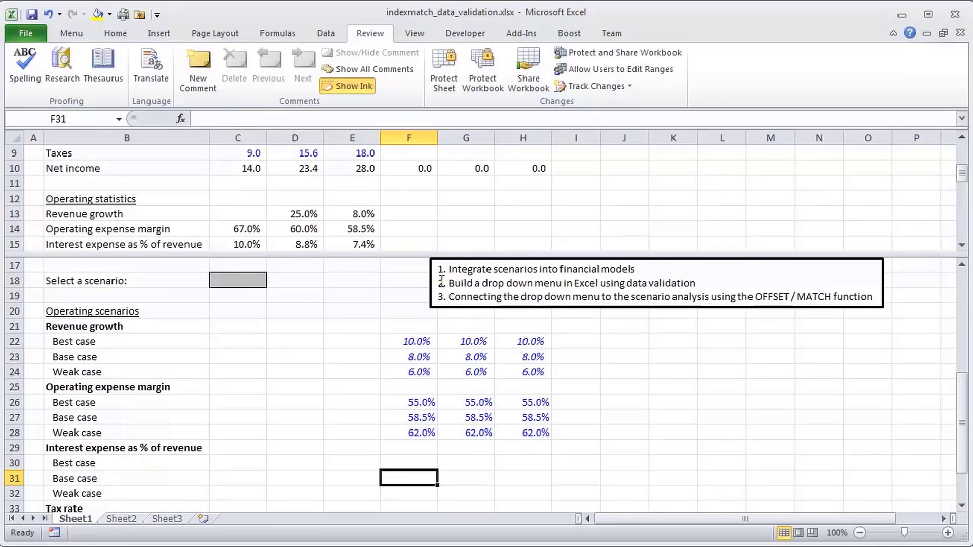
text(7.4%)
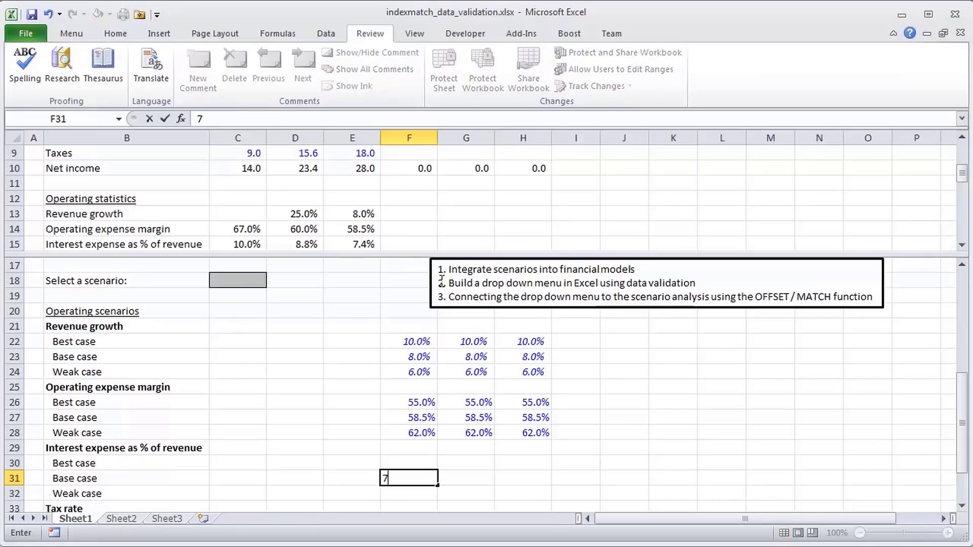
key(Return)
key(Up)
key(Up)
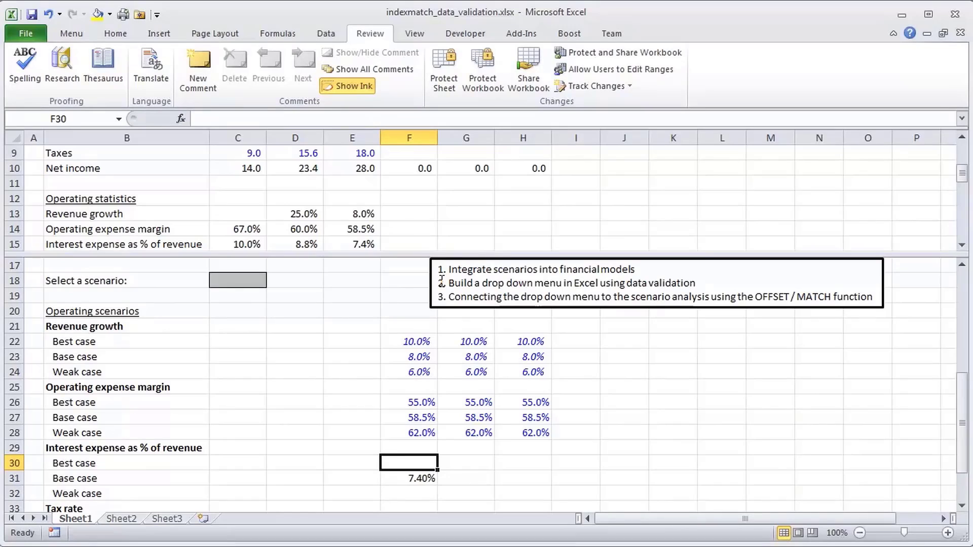
text(6%)
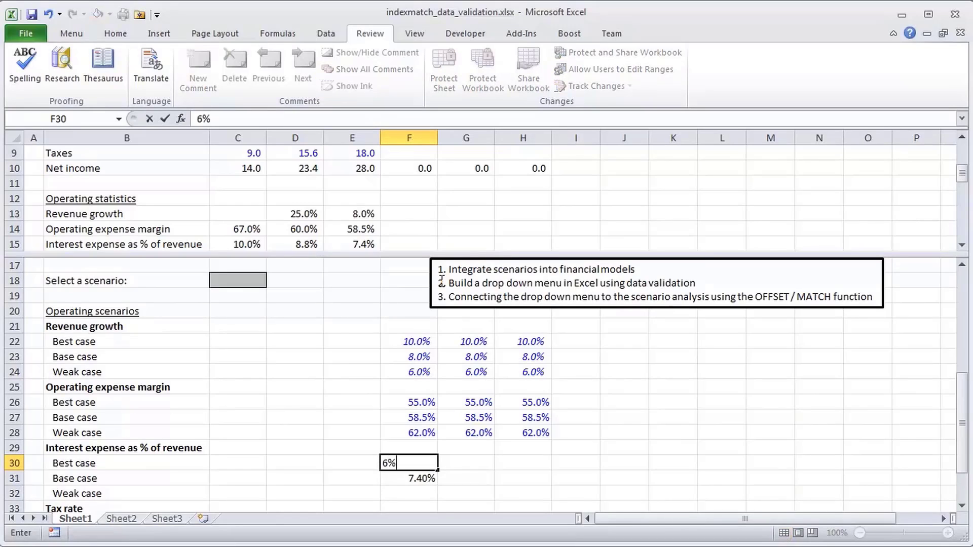
key(Return)
key(Return)
text(10%)
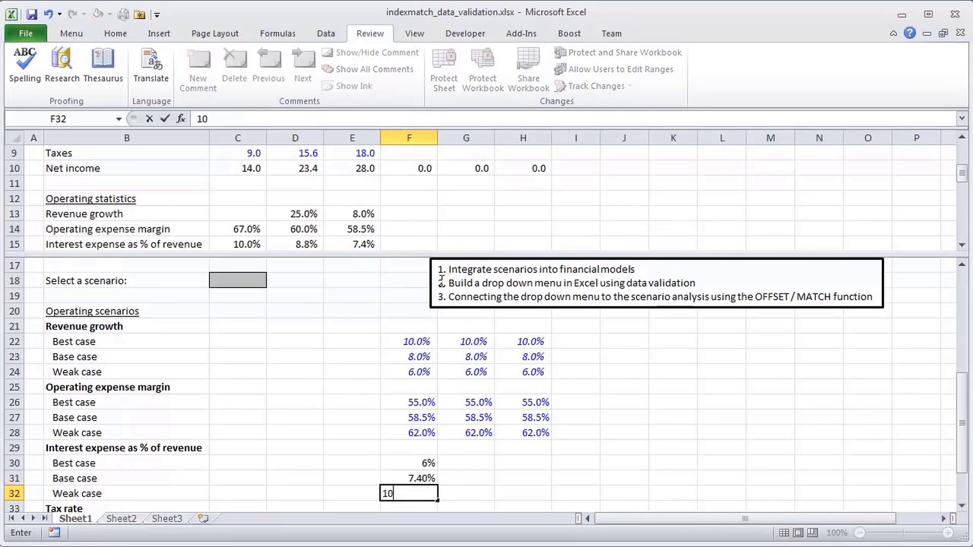
key(ctrl+Return)
- Enter the 2013 tax rate scenarios in F34:F36: 38% best case, 39% base case and 40% weak case
key(Down)
key(Down)
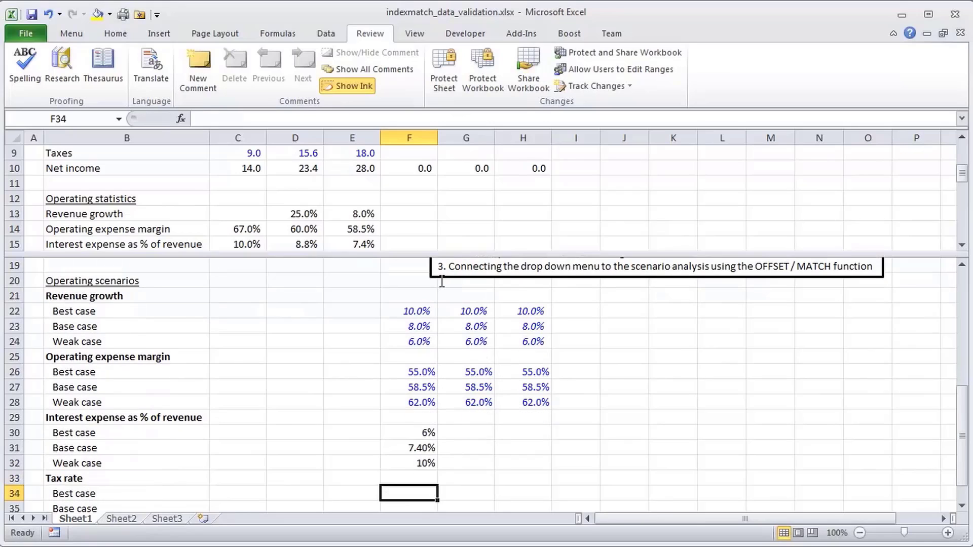
key(Down)
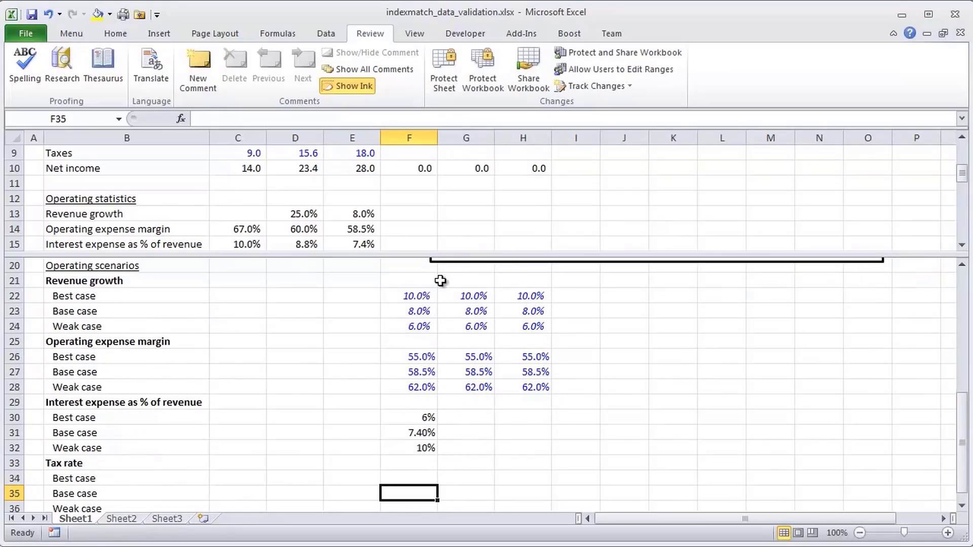
text(39%)
key(ctrl+Return)
key(Up)
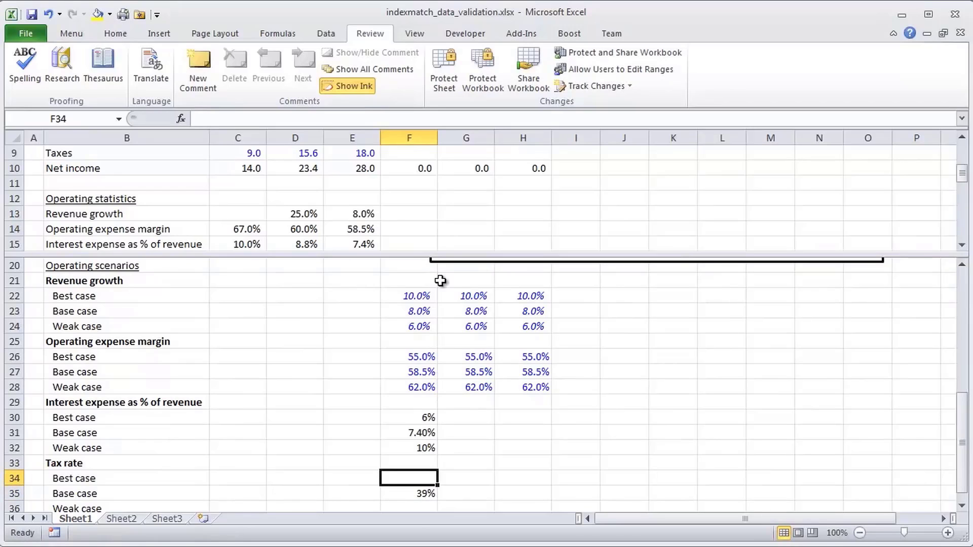
text(38%)
key(ctrl+Return)
key(Down)
key(Down)
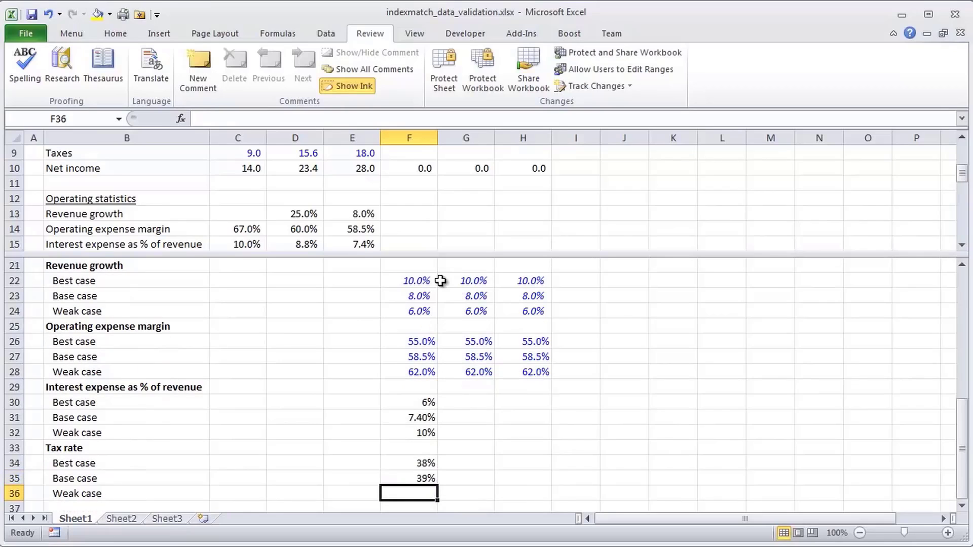
text(40%)
key(ctrl+Return)
- Fill the 2013 interest expense and tax rate scenarios across F30:H36 in blue font
key(shift+Up)
key(shift+Up)
key(shift+Up)
key(shift+Up)
key(shift+Up)
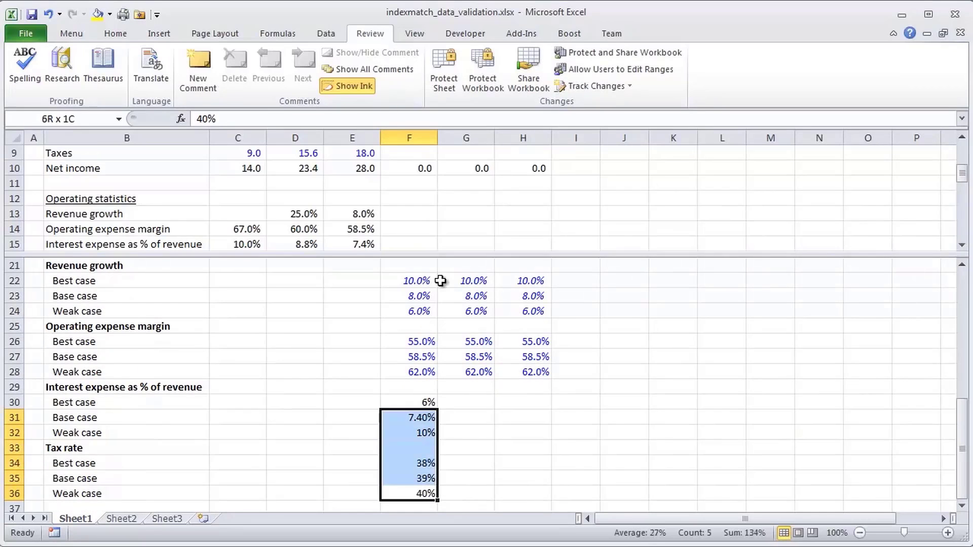
key(shift+Up)
key(shift+Right)
key(shift+Right)
key(ctrl+r)
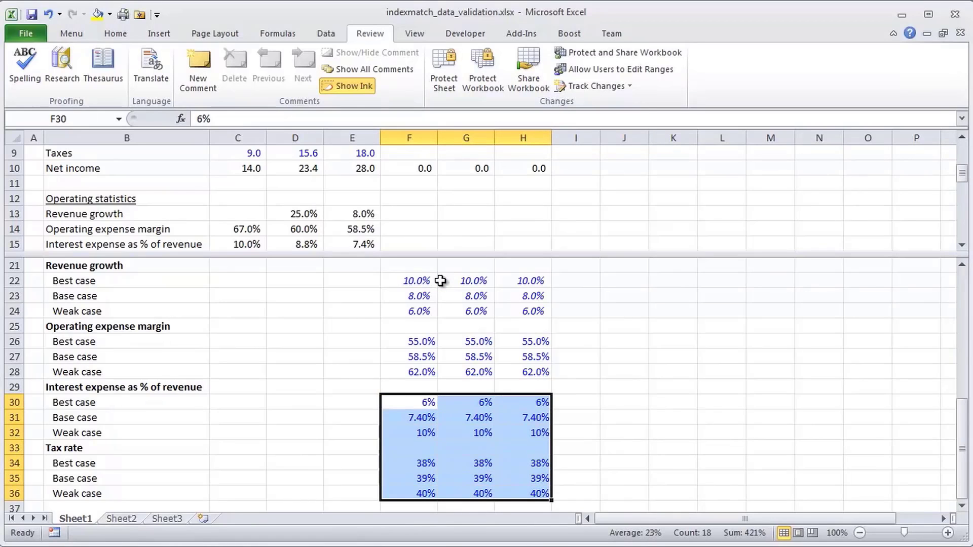
- Show the best case interest expense percentages in F30:H30 with one decimal place
key(shift+Up)
key(shift+Up)
key(shift+Up)
key(shift+Up)
key(shift+Up)
key(shift+Up)
key(alt+h)
key(0)
- Reduce the base case interest expense percentages in F31:H31 to one decimal place
key(Down)
key(shift+Right)
key(shift+Right)
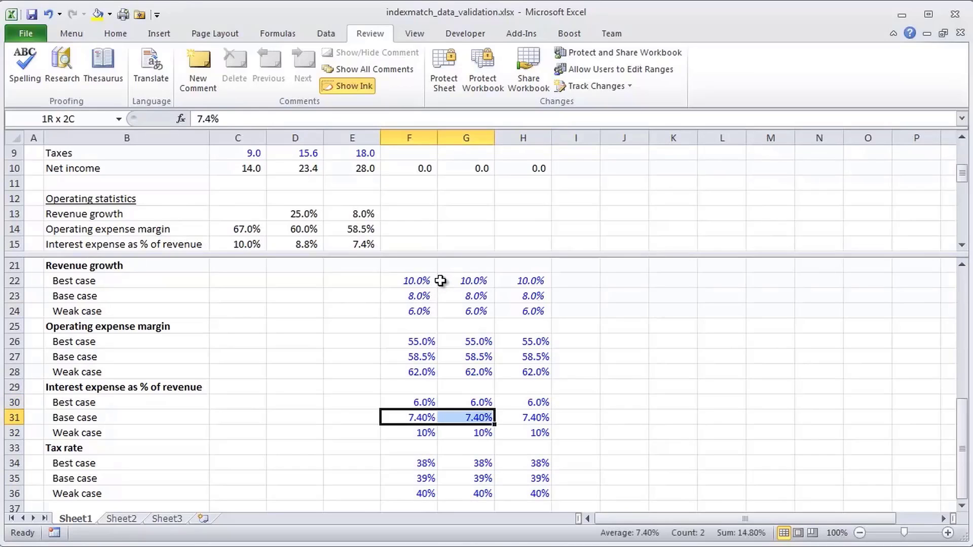
key(alt+h)
key(9)
- Show the weak case interest expense and all tax rate scenarios in F32:H36 with one decimal place
key(Down)
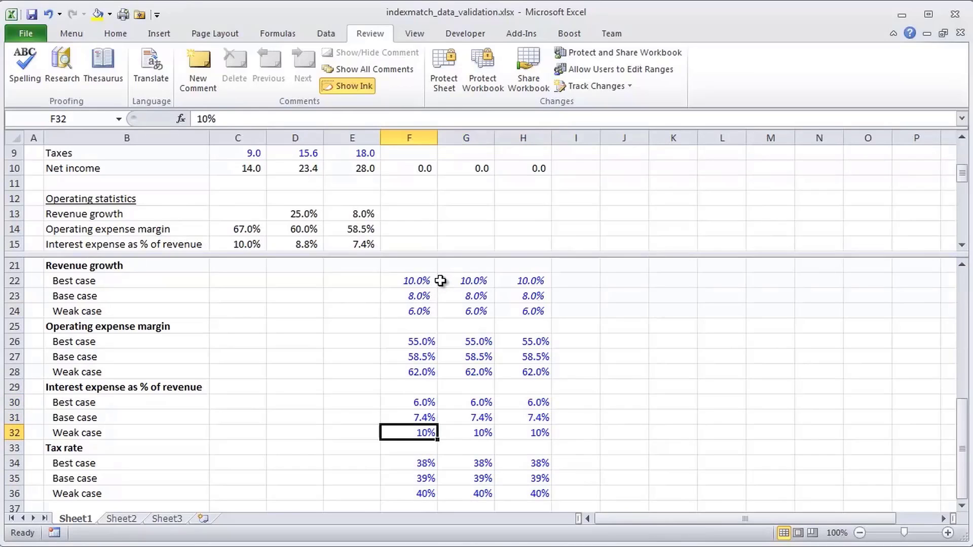
key(shift+Right)
key(shift+Right)
key(shift+Down)
key(shift+Down)
key(shift+Down)
key(shift+Down)
key(alt+h)
key(0)
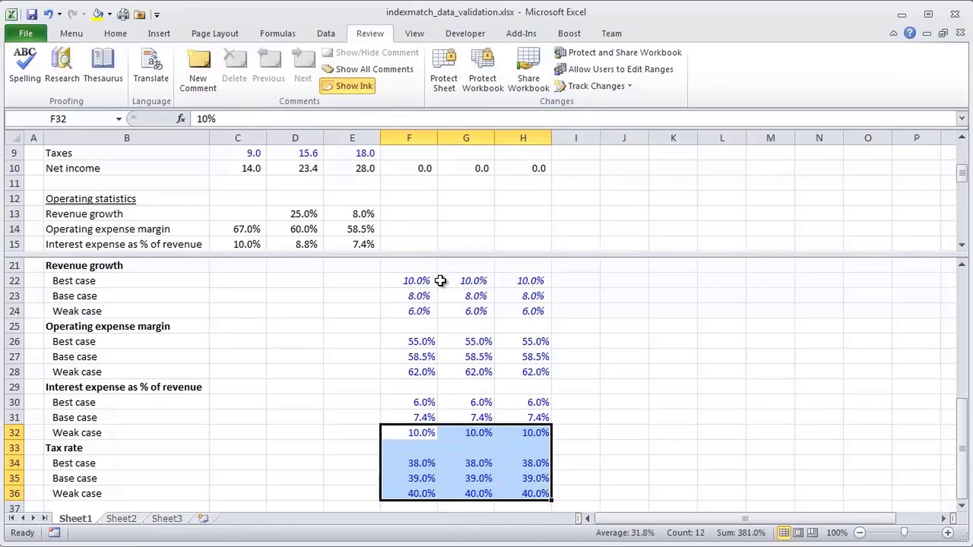
- Remove the split from the worksheet window
key(Down)
key(Up)
key(Up)
key(Up)
key(Up)
key(Up)
key(Up)
key(Up)
key(Up)
key(Up)
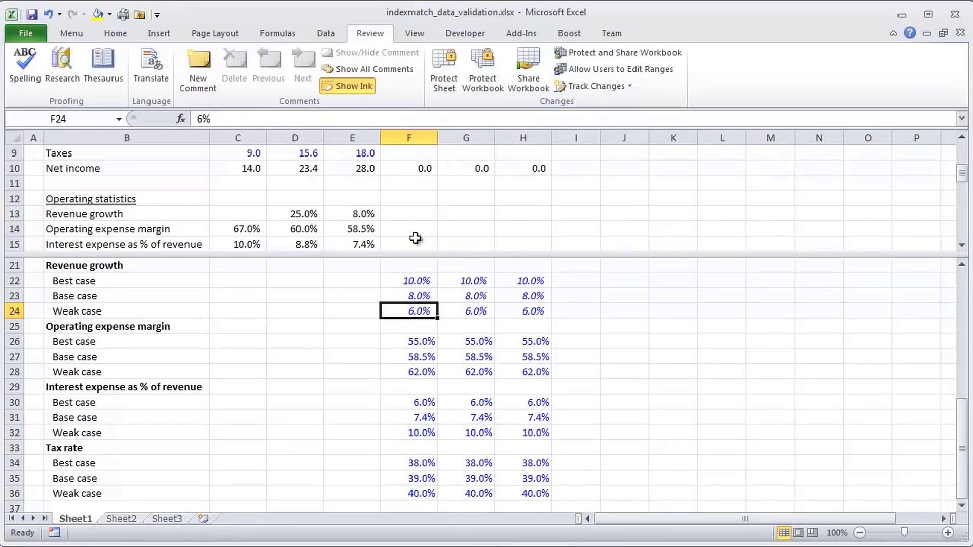
key(alt+w)
key(s)
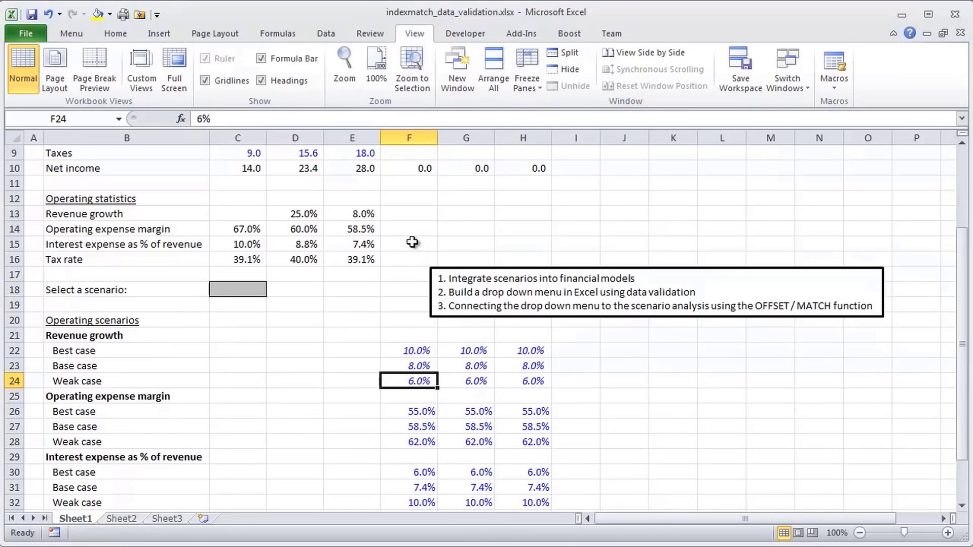
- Italicize the operating expense margin, interest expense and tax rate scenarios in F26:H36
click(420, 411)
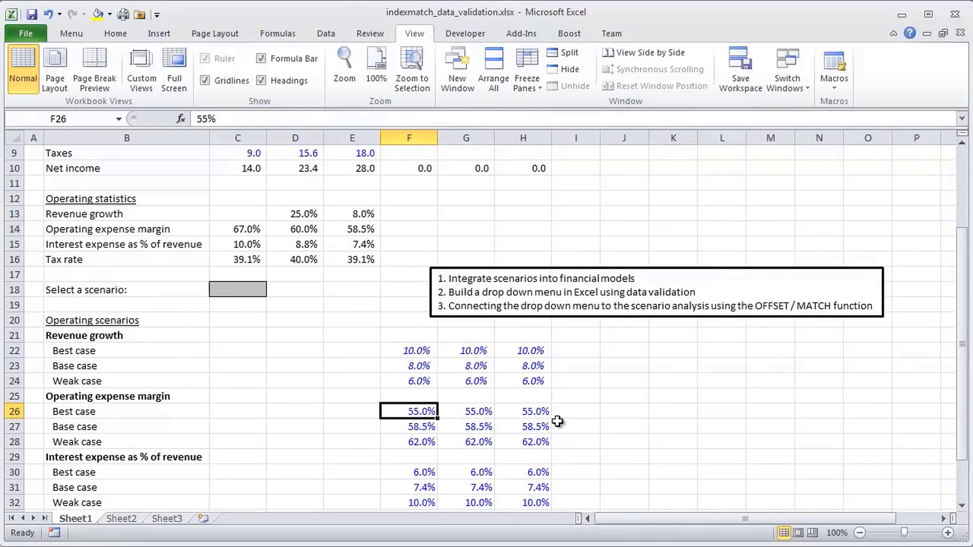
key(shift+Down)
key(shift+Down)
key(shift+Down)
key(shift+Down)
key(shift+Down)
key(shift+Down)
key(shift+Down)
key(shift+Down)
key(shift+Down)
key(shift+Down)
scroll(558, 422, down, 7)
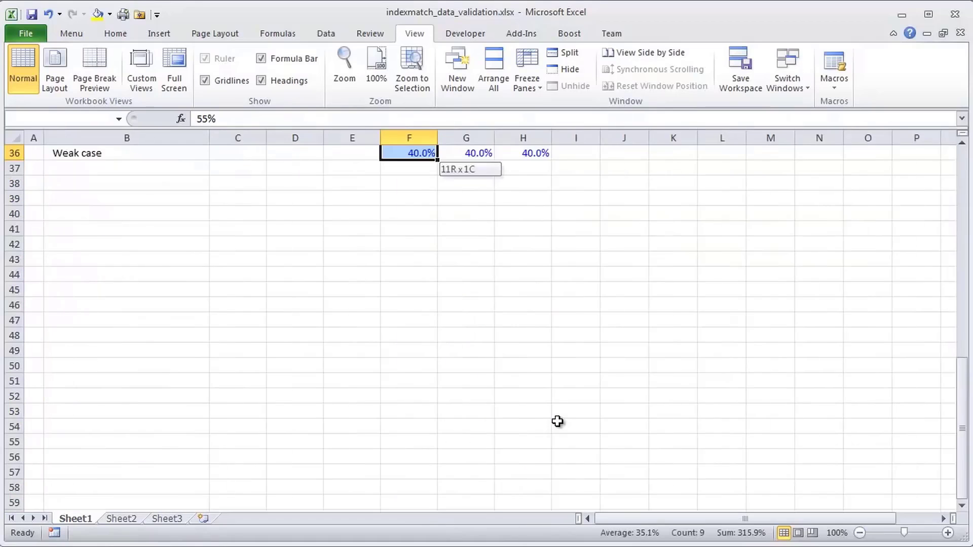
key(shift+Right)
key(shift+Right)
key(ctrl+i)
- Go back up the sheet and examine the income statement and the empty forecast cells of the operating statistics
scroll(557, 421, up, 7)
key(Up)
key(Up)
key(Left)
key(Up)
key(Up)
key(Up)
key(Up)
key(Up)
key(Up)
key(Up)
key(Up)
key(Up)
key(Up)
key(Up)
key(Up)
key(Up)
key(Up)
key(Up)
key(Up)
key(Up)
key(Up)
key(Up)
key(Up)
key(Up)
key(Up)
key(Right)
key(Down)
key(Down)
key(Down)
key(Down)
key(Down)
key(Down)
key(Down)
key(Down)
key(Down)
key(Down)
key(Down)
key(Down)
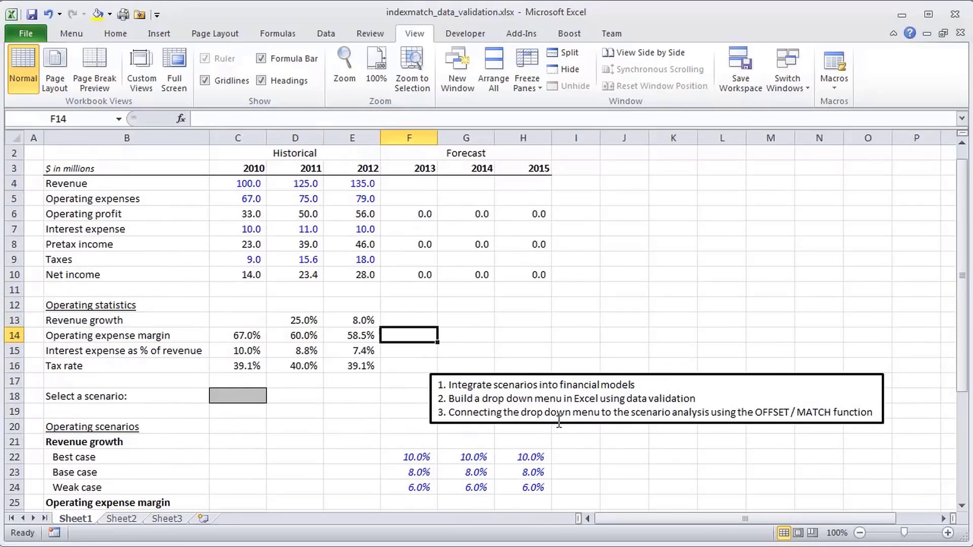
- Move the text box with the three numbered topics to the blank area beyond the 2015 forecast column
click(500, 423)
drag(474, 376, 700, 407)
click(467, 349)
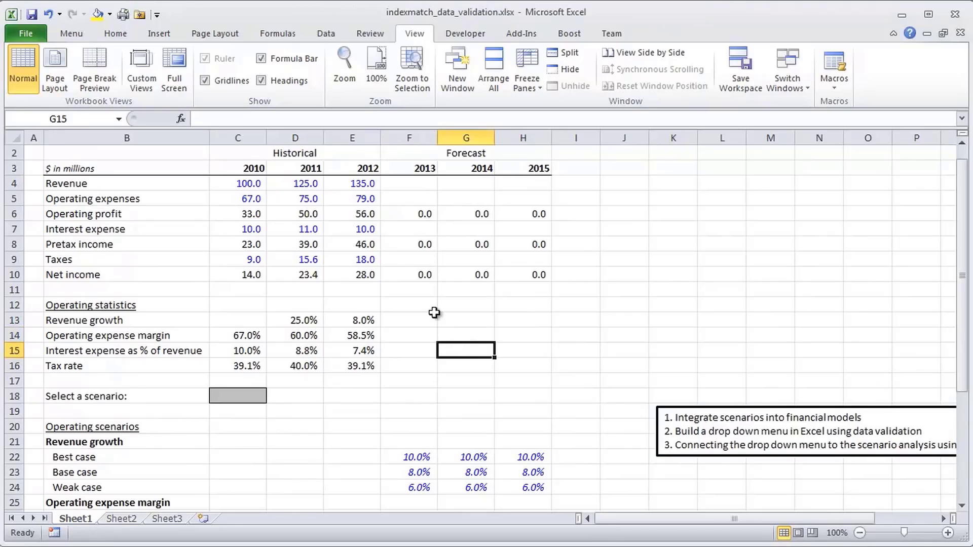
- Open the Data Validation settings for the grey scenario selector cell C18
scroll(428, 325, up, 1)
key(Down)
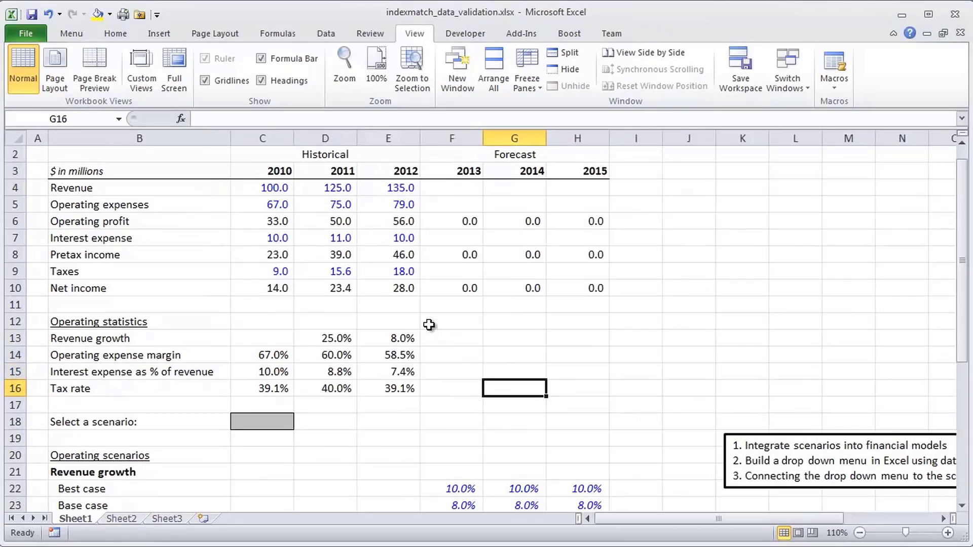
key(Left)
key(Left)
key(Left)
key(Left)
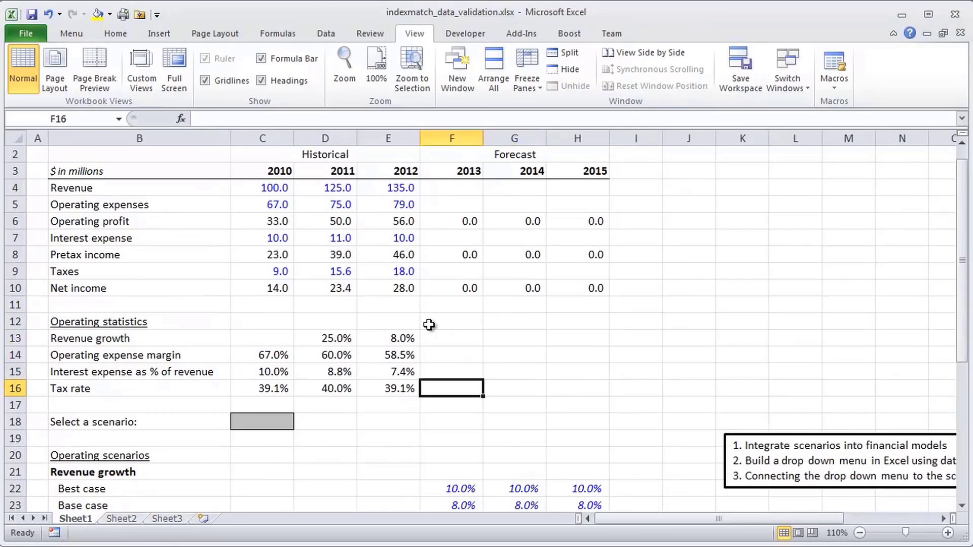
key(Down)
key(Down)
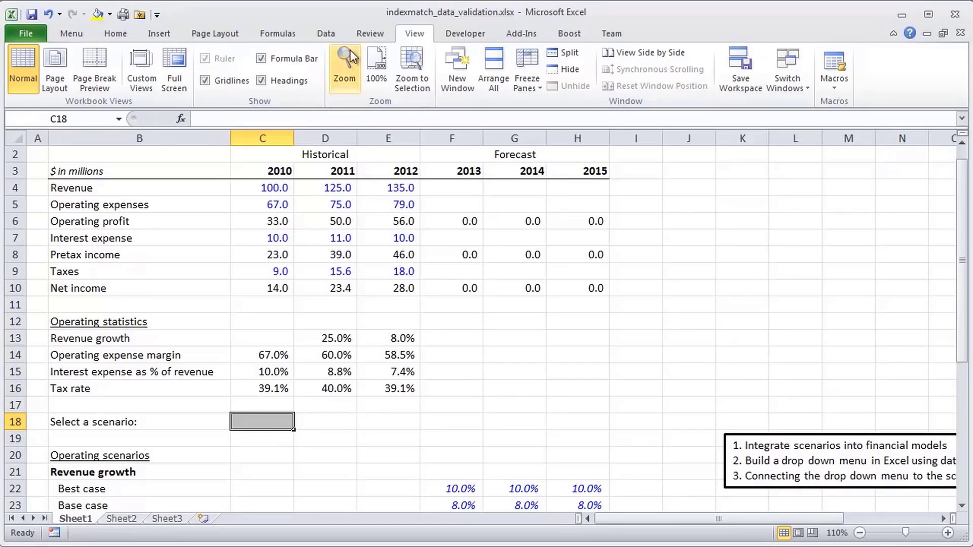
click(326, 34)
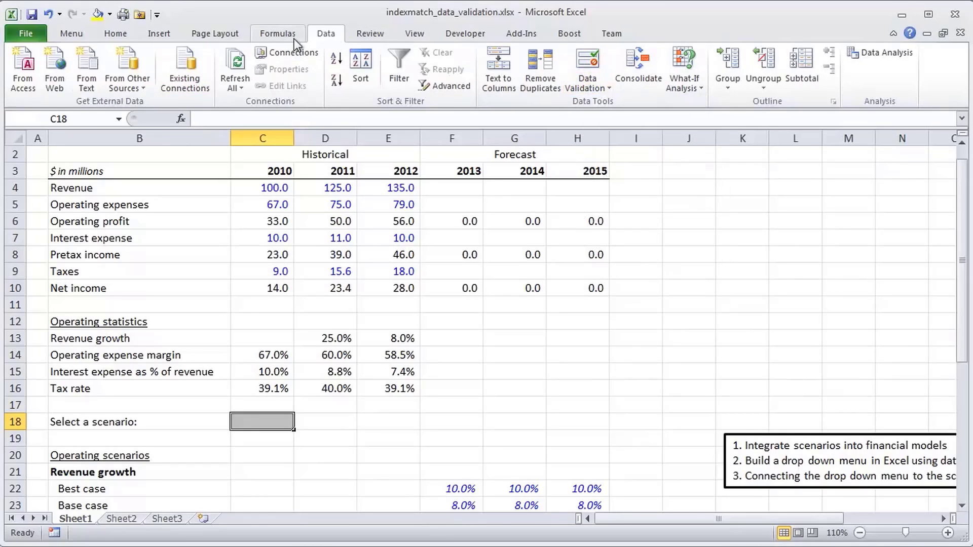
click(589, 89)
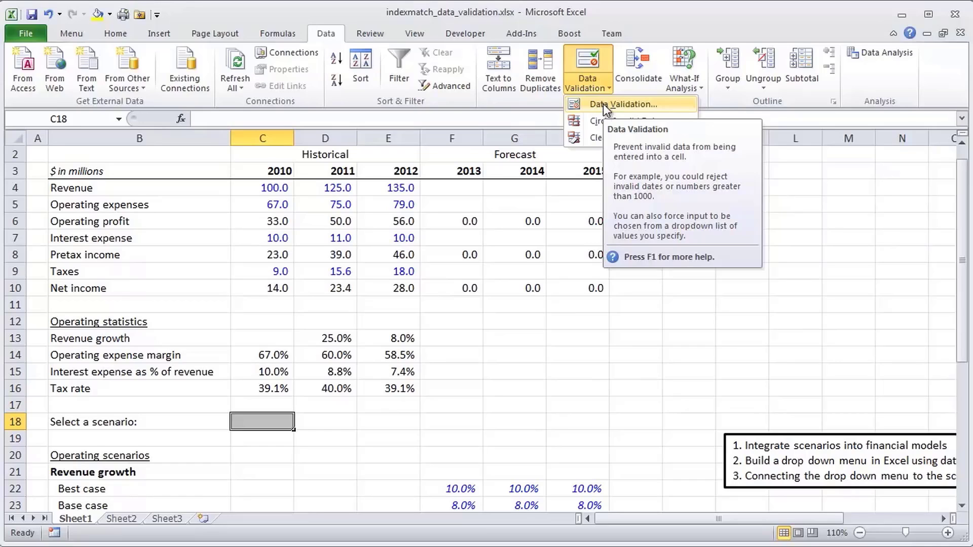
click(603, 104)
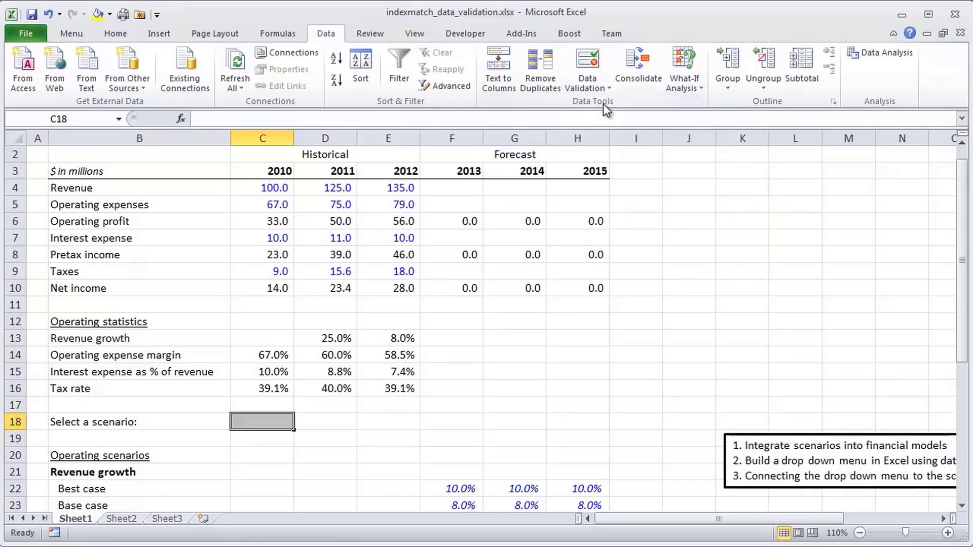
key(alt)
key(d)
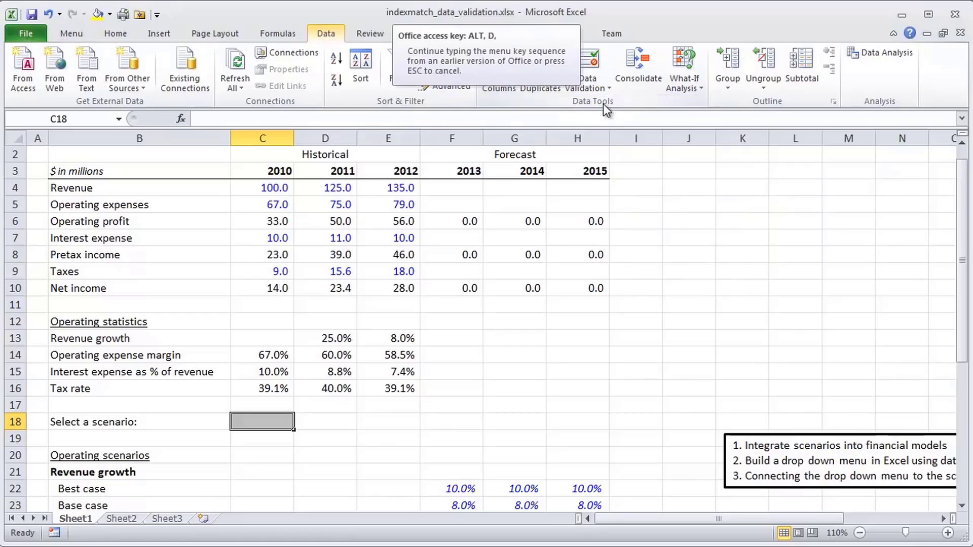
key(l)
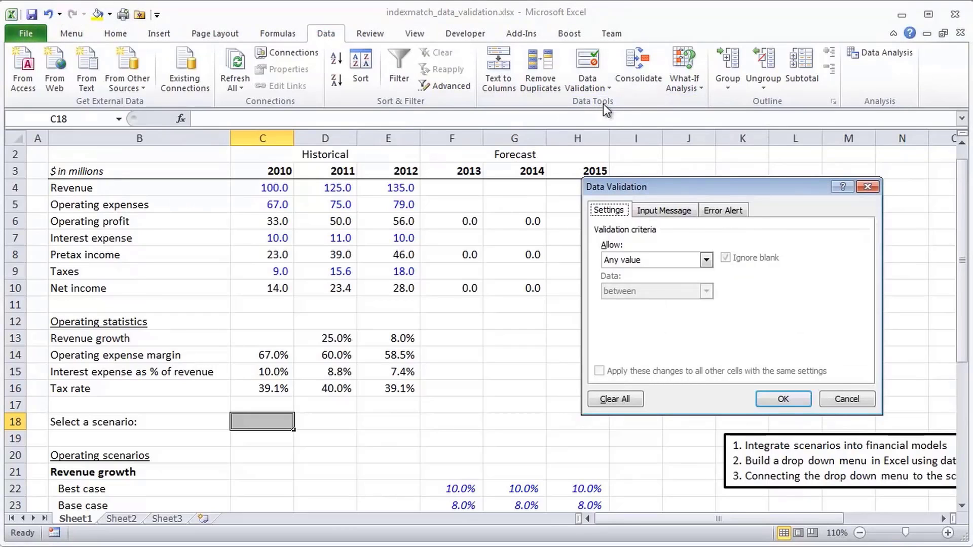
- Restrict C18 to a validation list with the source entries Best case, Base case, Weak case
drag(640, 191, 476, 225)
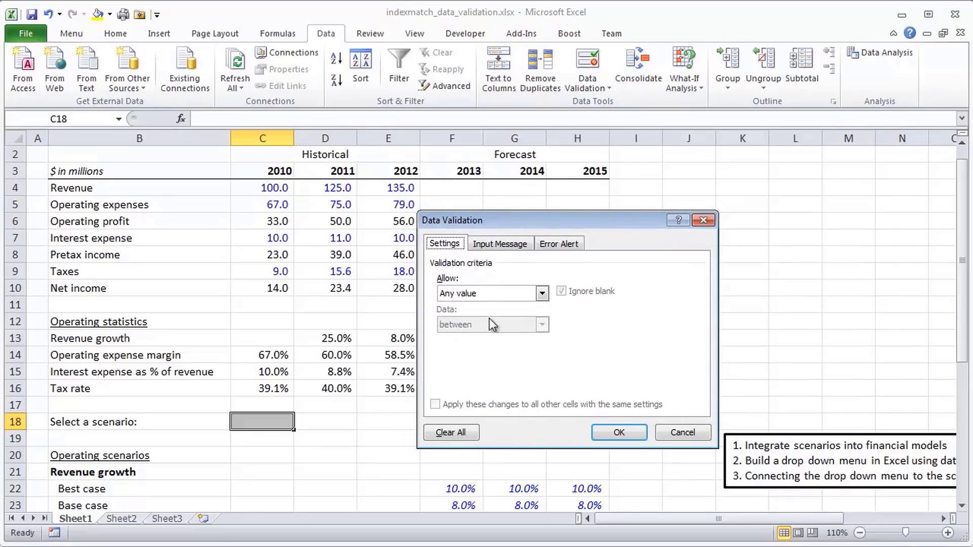
click(479, 294)
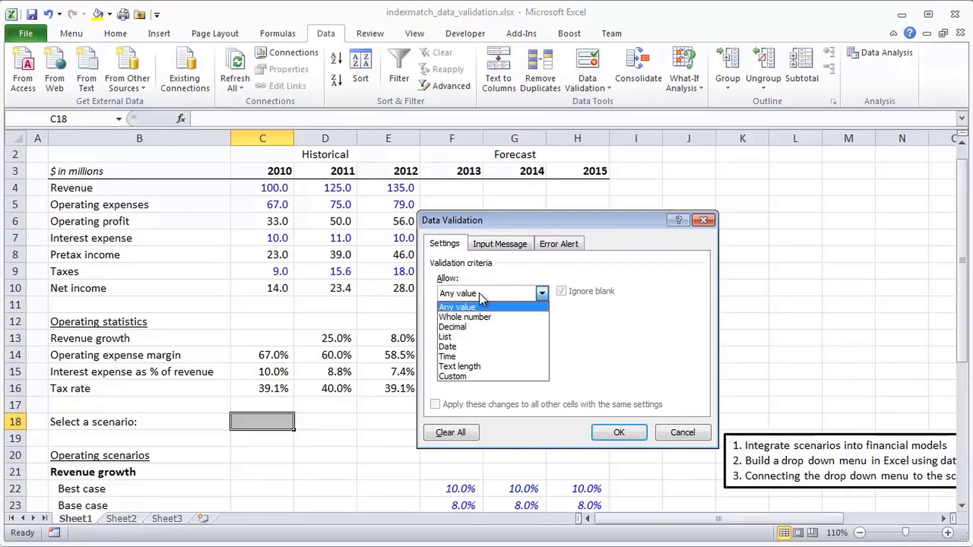
click(478, 336)
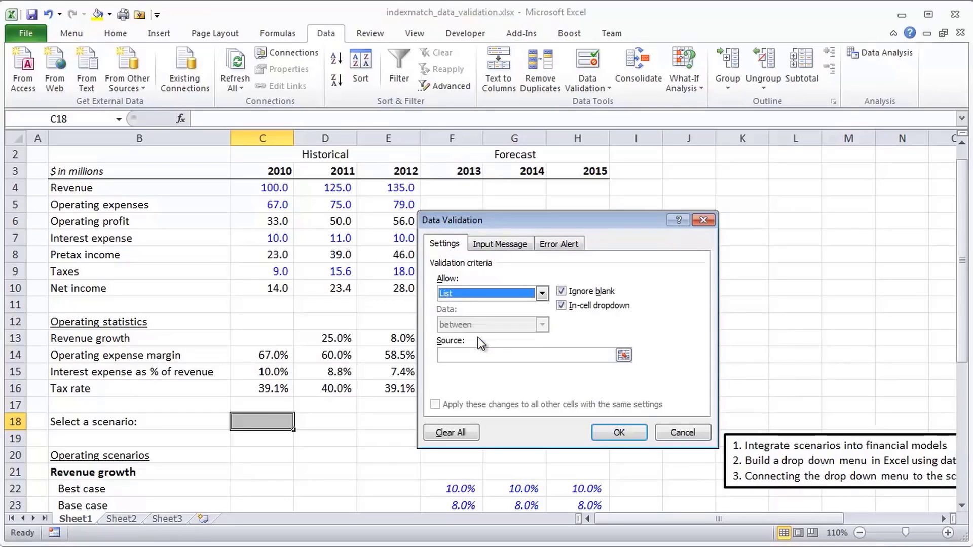
click(478, 355)
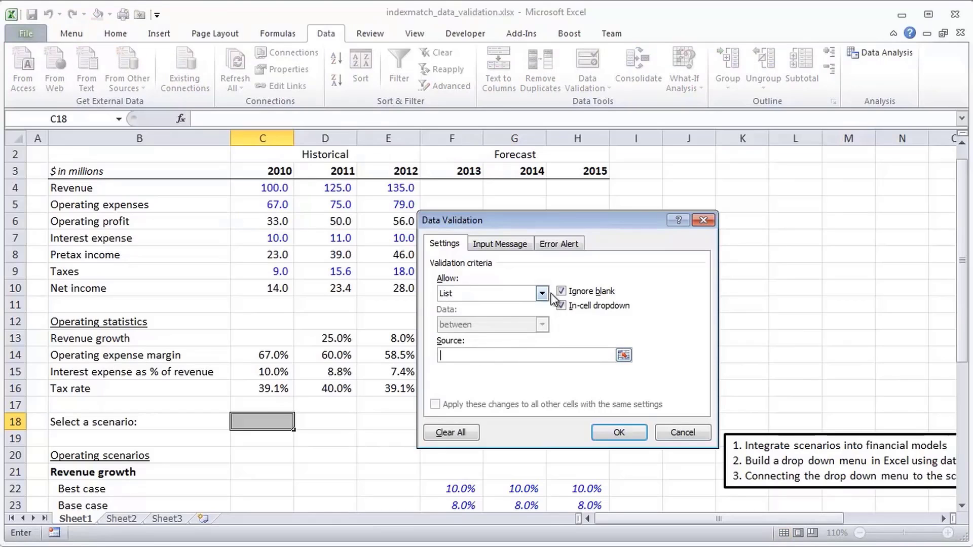
text(Best cas)
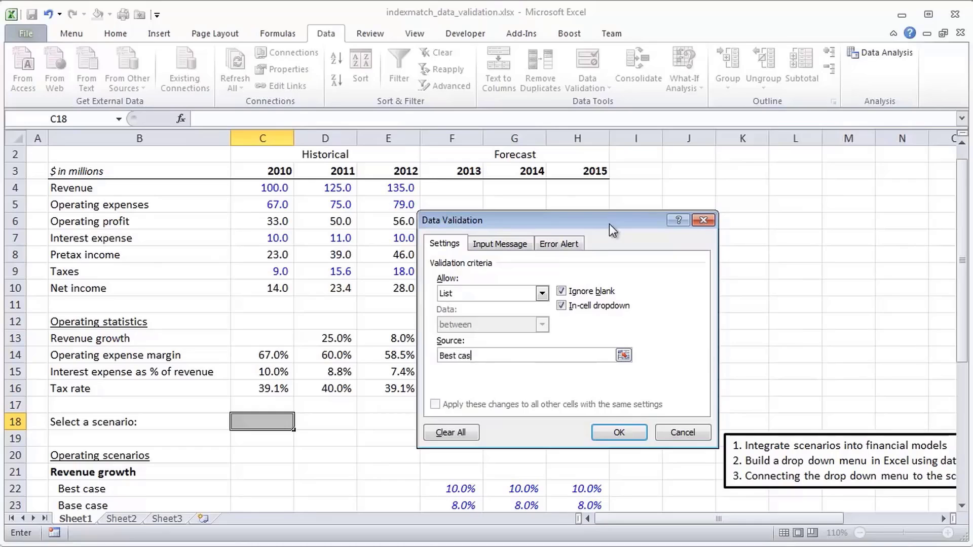
text(e, Base case, W)
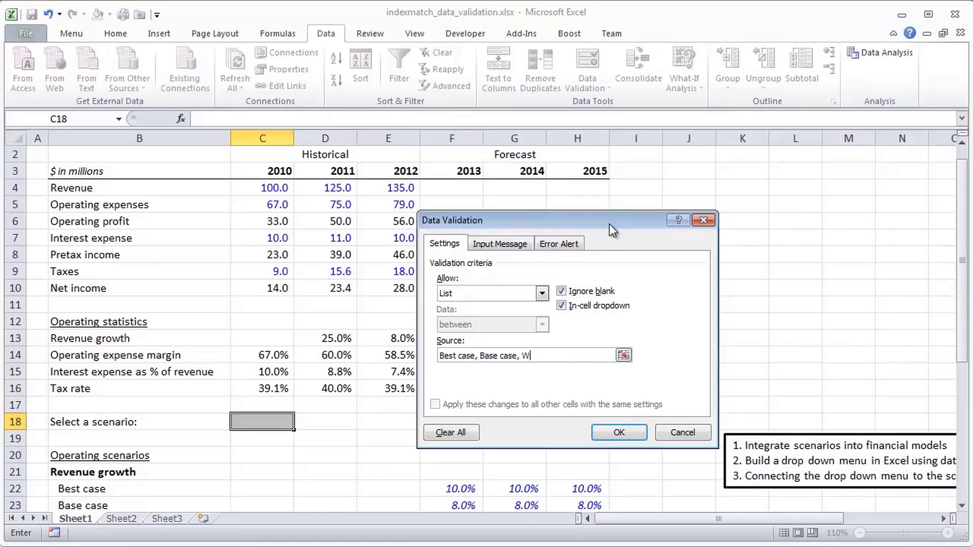
text(eak case)
key(Return)
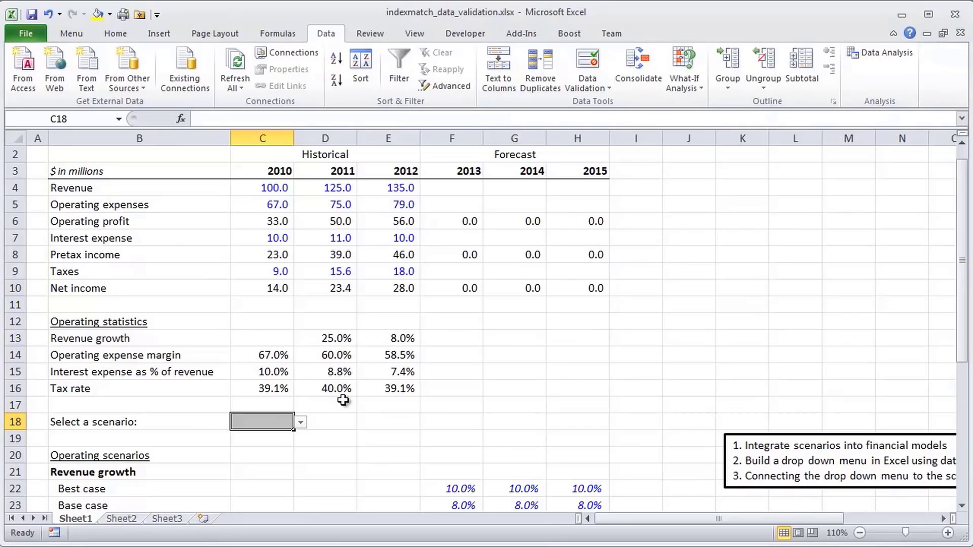
- Go through the three scenarios in C18's drop-down and select Base case
click(301, 422)
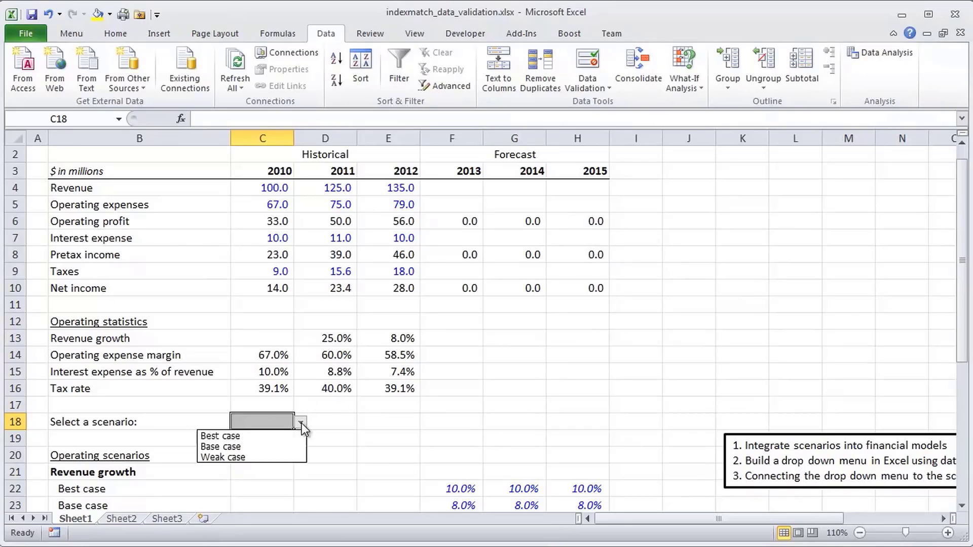
key(Escape)
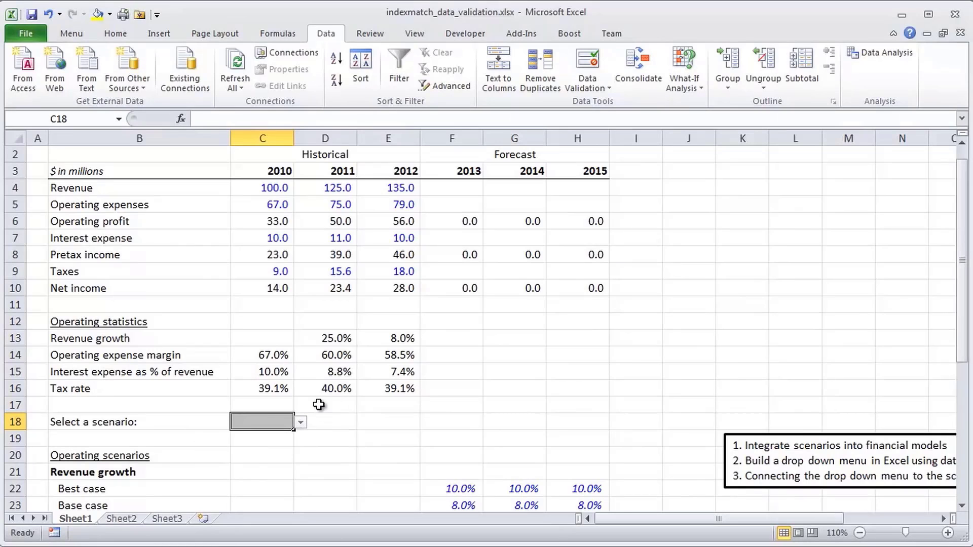
key(alt+Down)
key(Down)
key(Down)
key(Down)
key(Up)
key(Up)
key(Down)
key(Up)
key(Down)
key(Down)
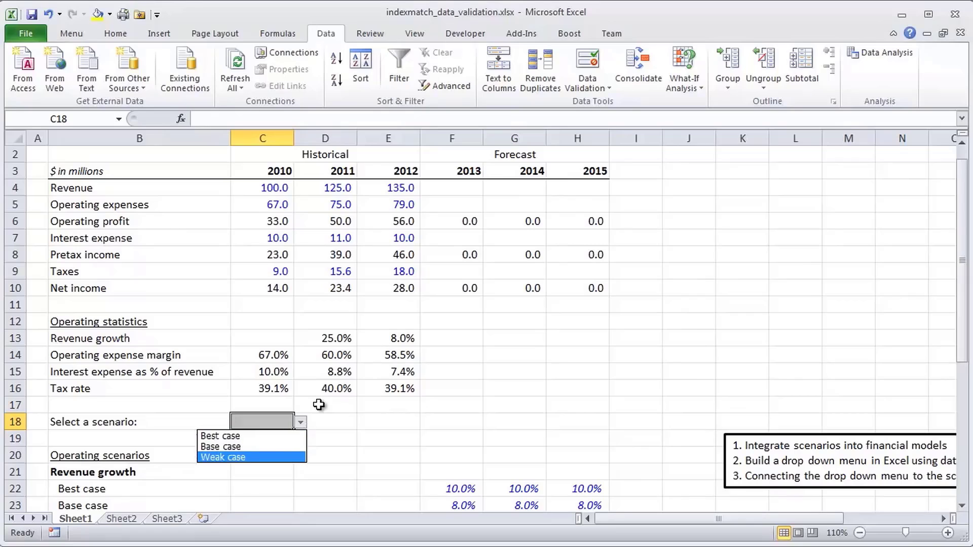
key(Up)
key(Return)
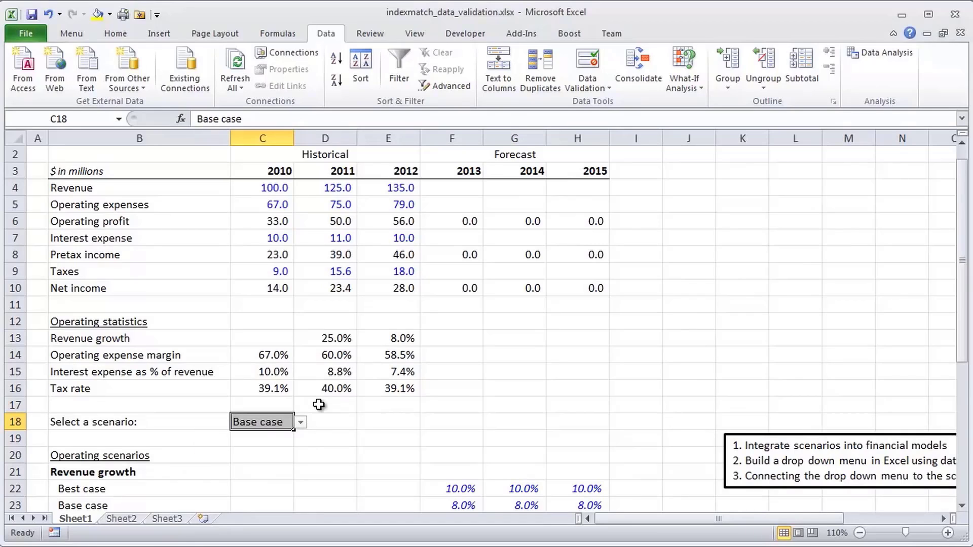
- Try out the C18 scenario drop-down again and leave it on Base case
key(alt+Down)
key(Up)
key(Return)
key(alt+Down)
key(Return)
key(Down)
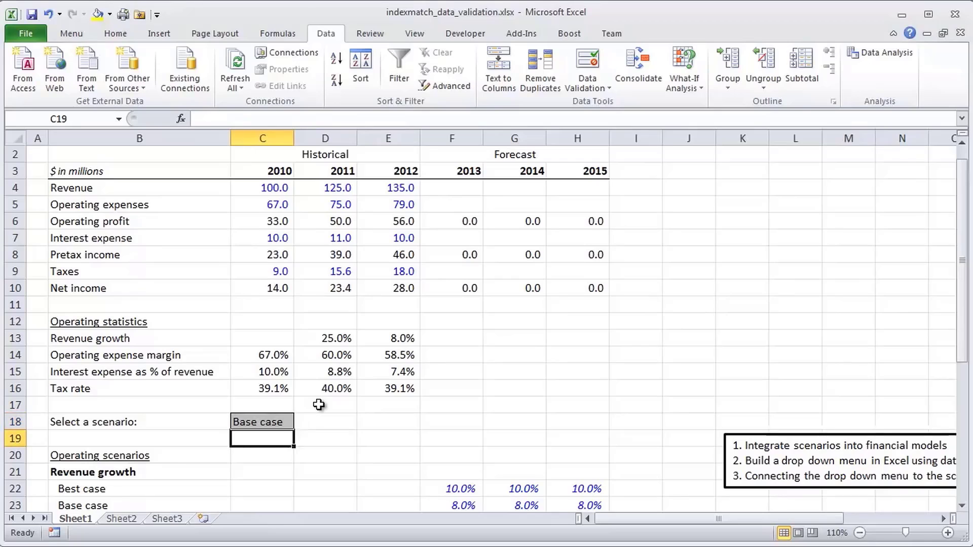
key(Up)
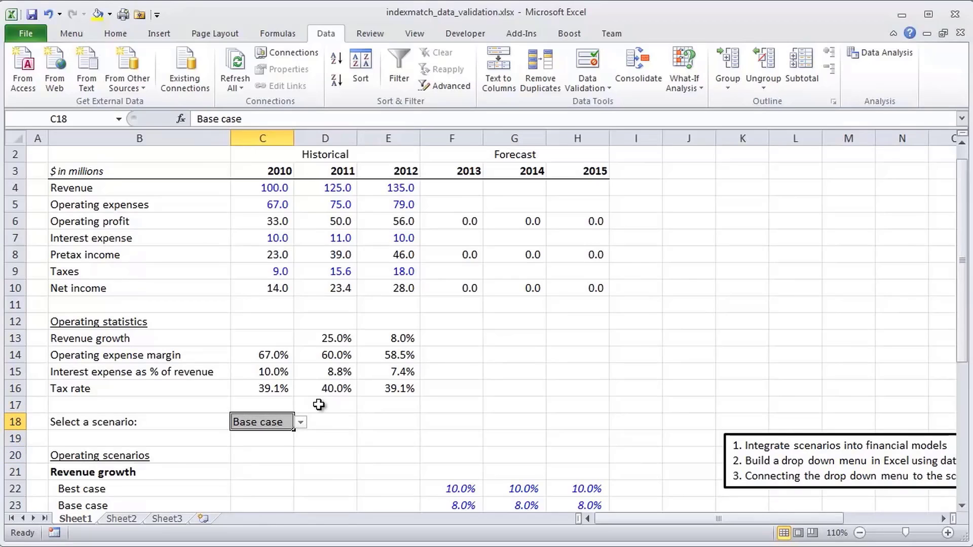
- Reopen C18's data validation settings and clear the manually entered list source
key(alt)
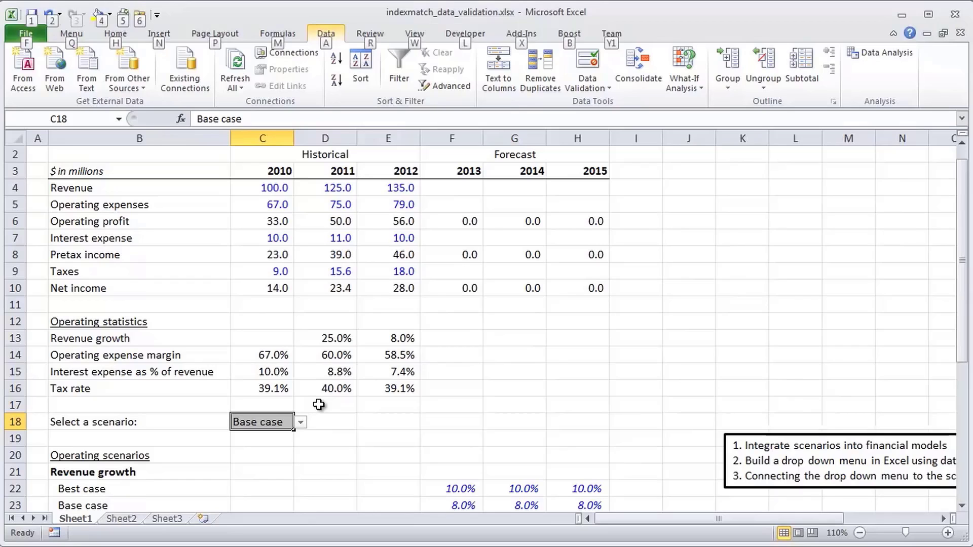
key(a)
key(v)
key(v)
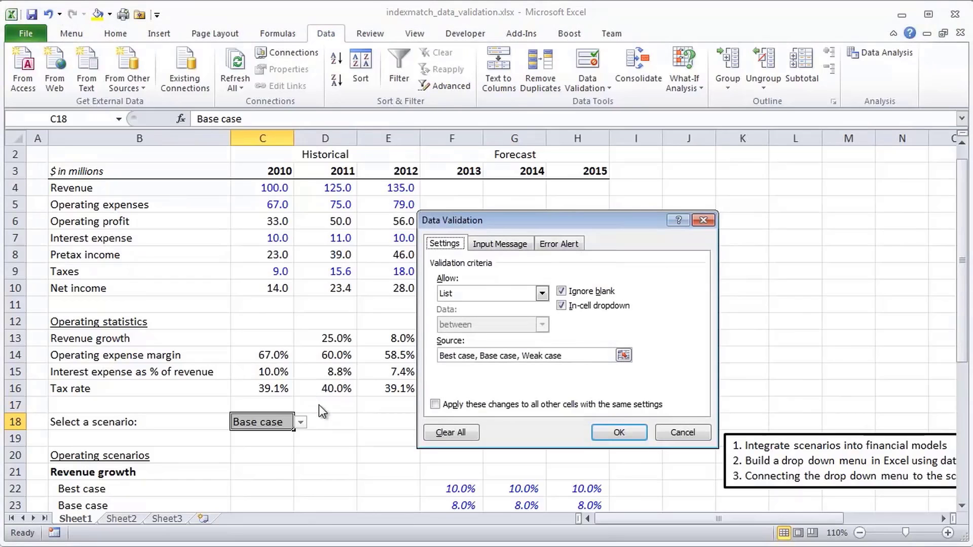
key(Tab)
key(Tab)
key(Tab)
key(Tab)
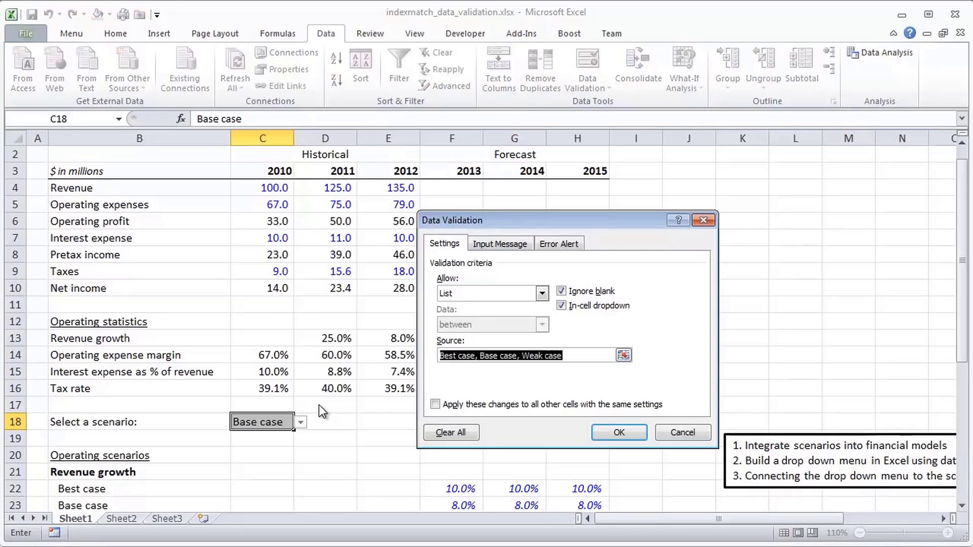
key(Delete)
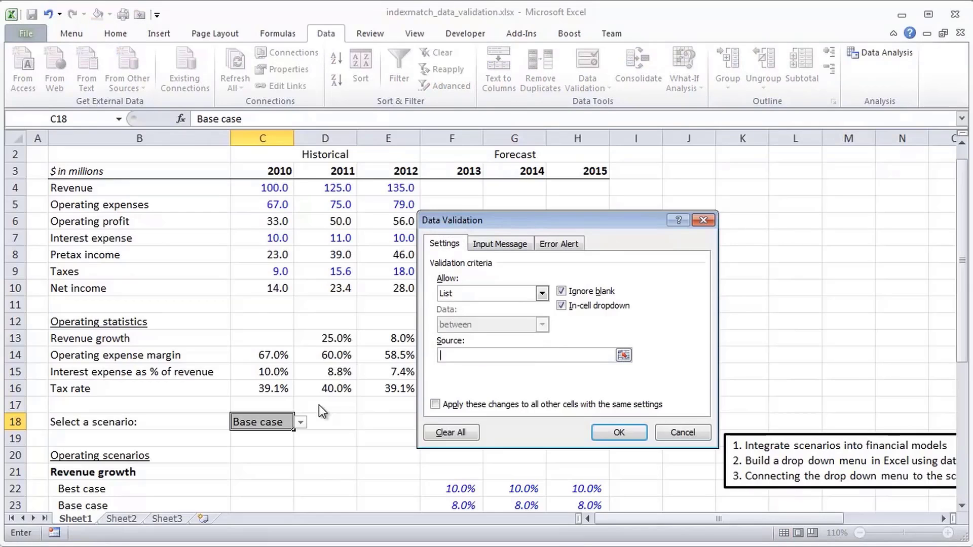
- Set C18's validation list source to the revenue growth scenario labels with =$B$22:$B$24
text(=)
key(Down)
key(Left)
key(Down)
key(Down)
key(Down)
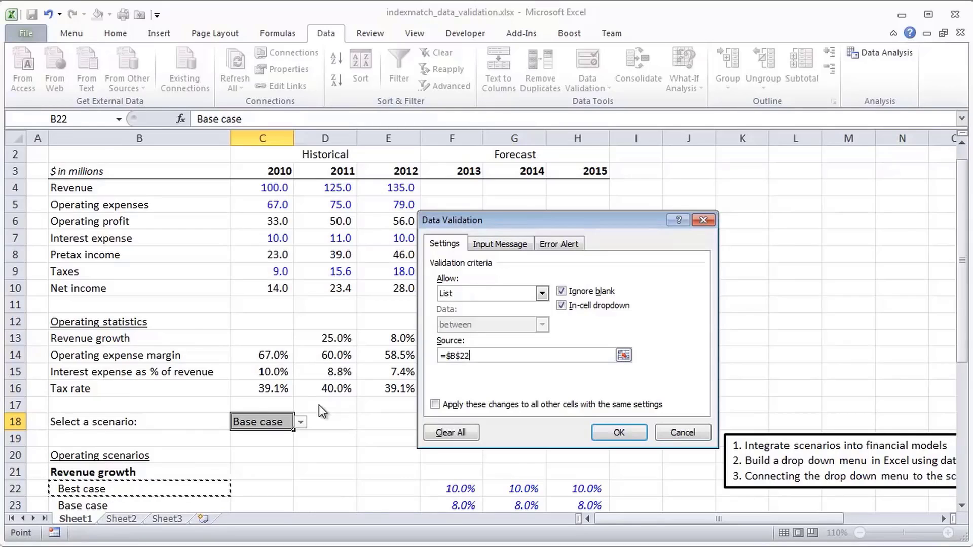
key(shift+Down)
key(shift+Down)
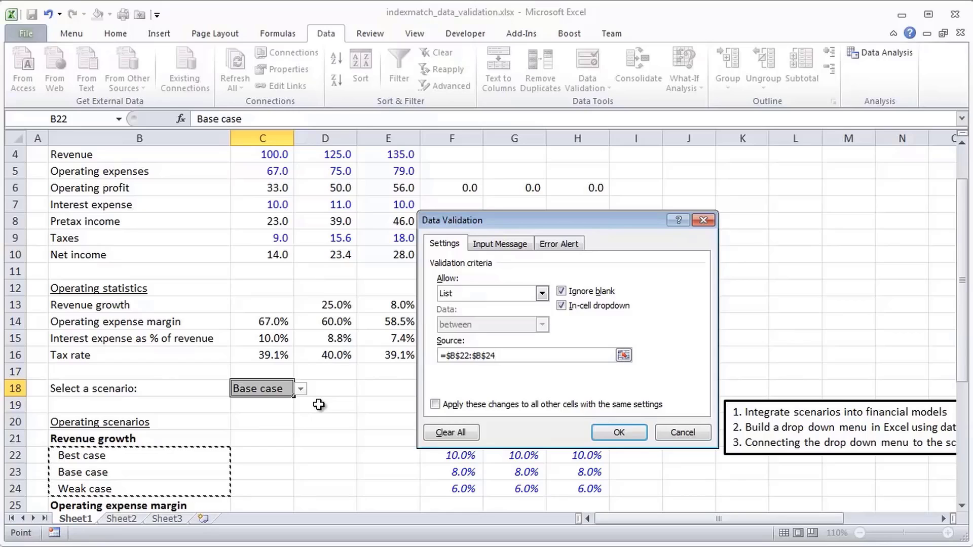
key(Return)
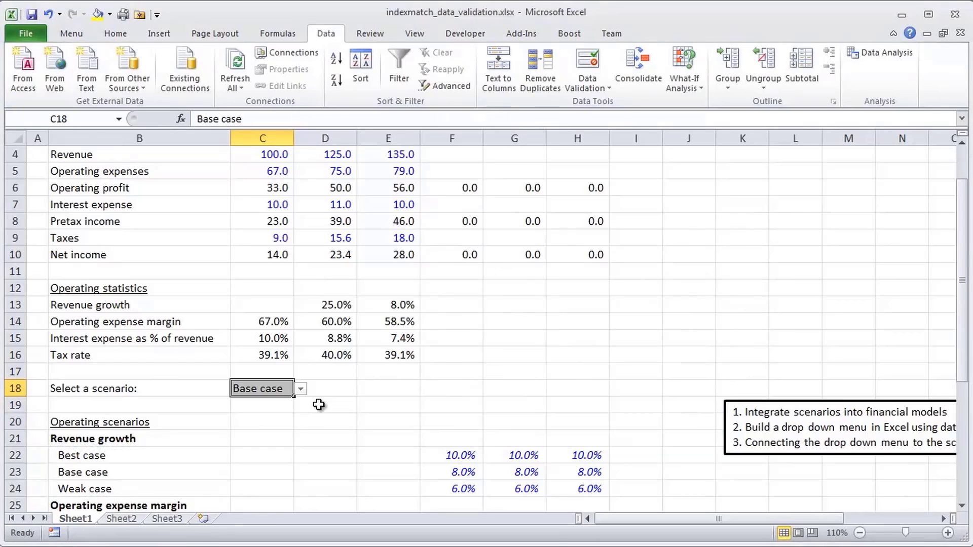
- Check the scenario choices offered by C18's cell-linked drop-down without changing the selection
key(alt+Down)
key(Up)
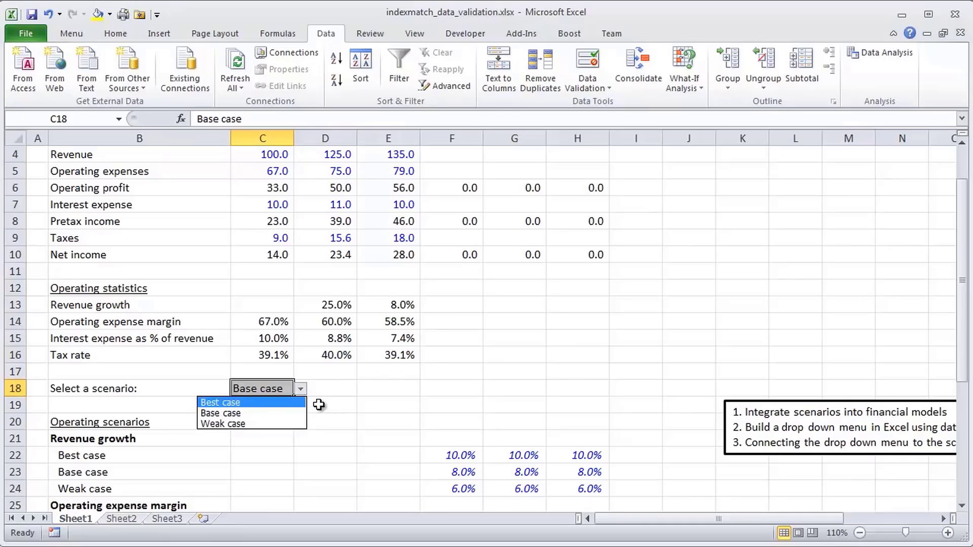
key(Escape)
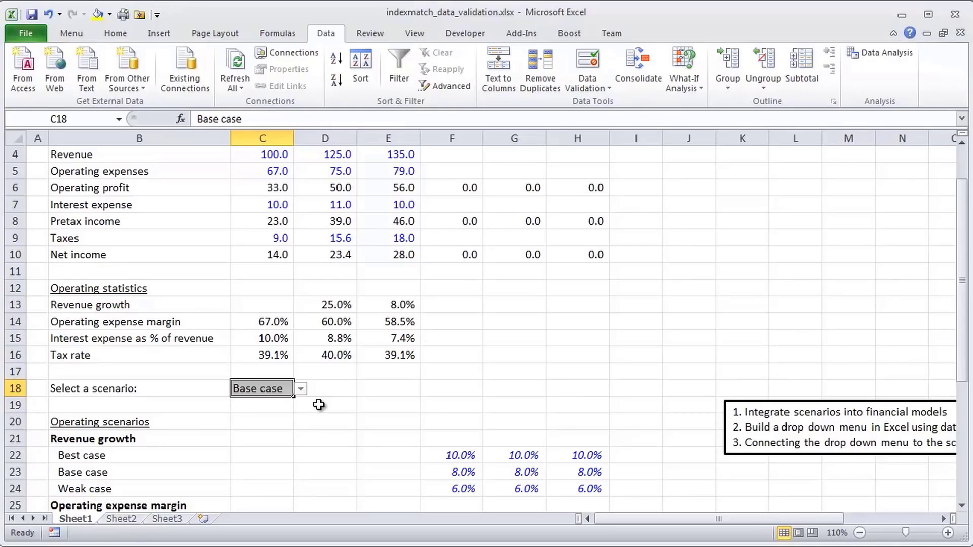
key(alt+Down)
key(Down)
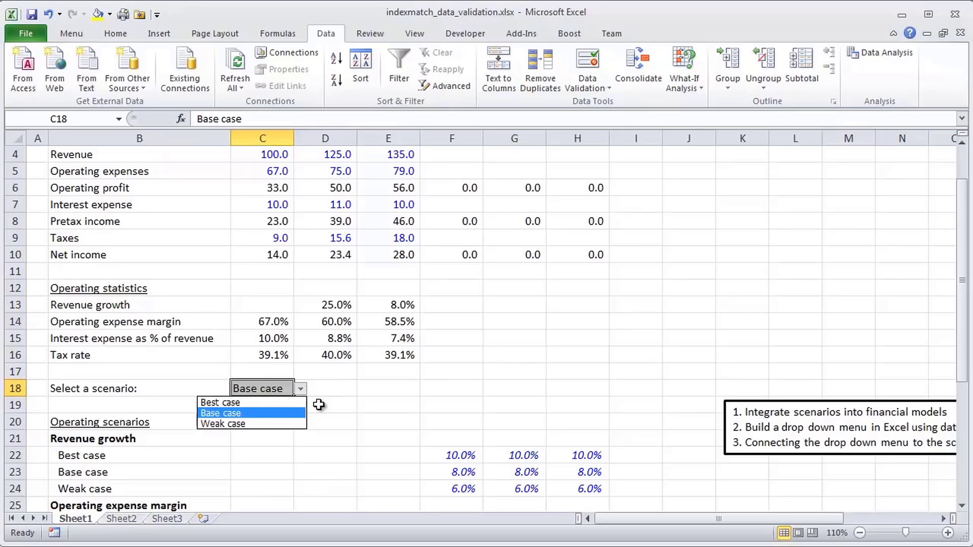
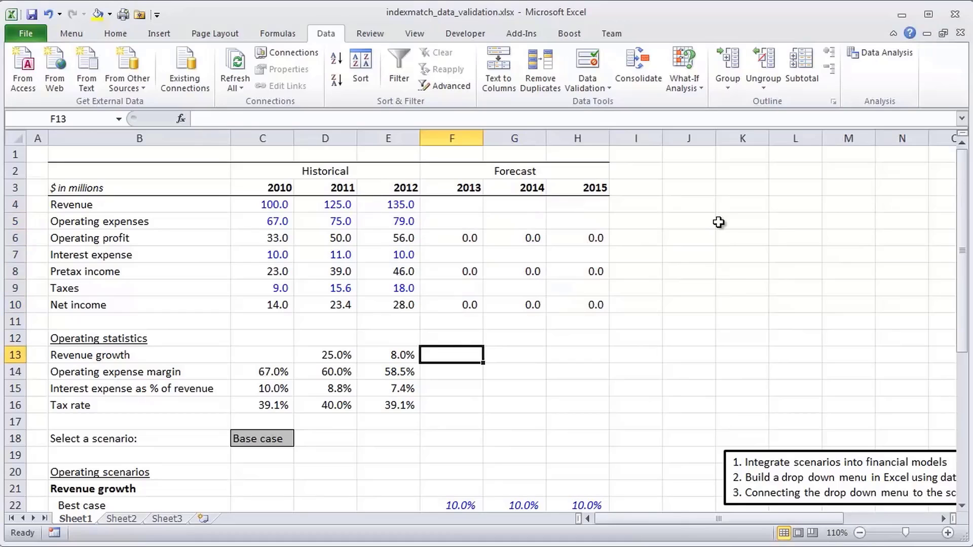
- Link the 2013 revenue growth in F13 to the base case growth assumption with =F23
text(=)
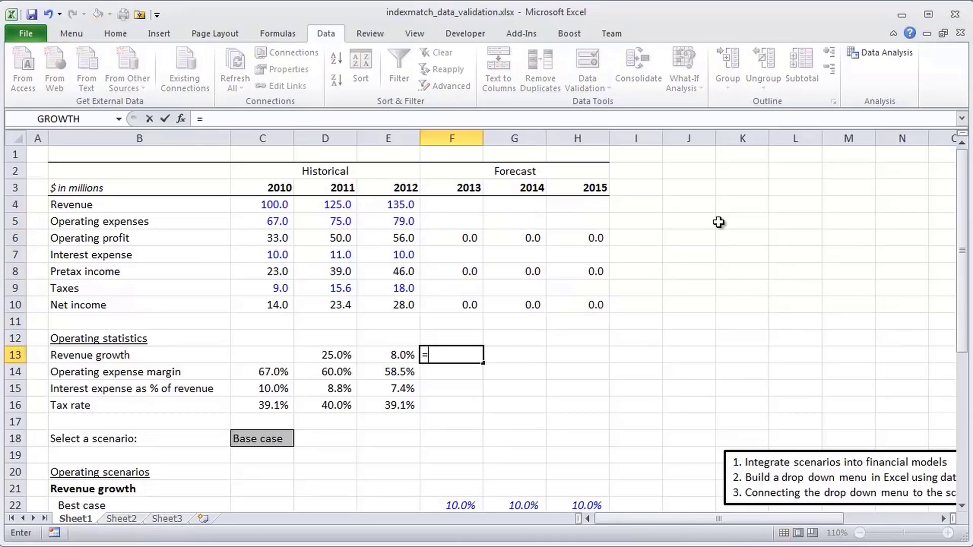
key(Down)
key(Down)
key(Down)
key(Down)
key(Down)
key(Down)
key(Down)
key(Down)
key(Down)
key(Down)
key(Down)
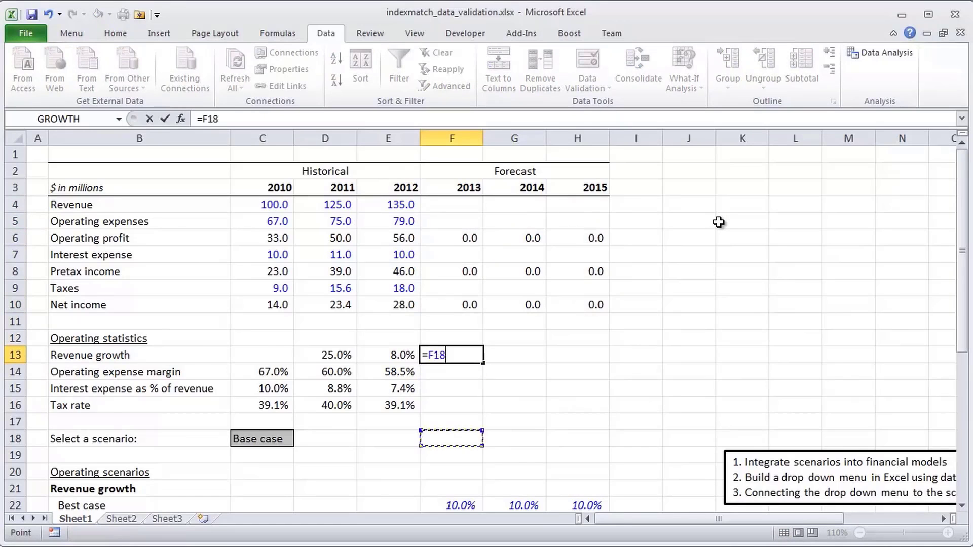
key(Up)
key(Return)
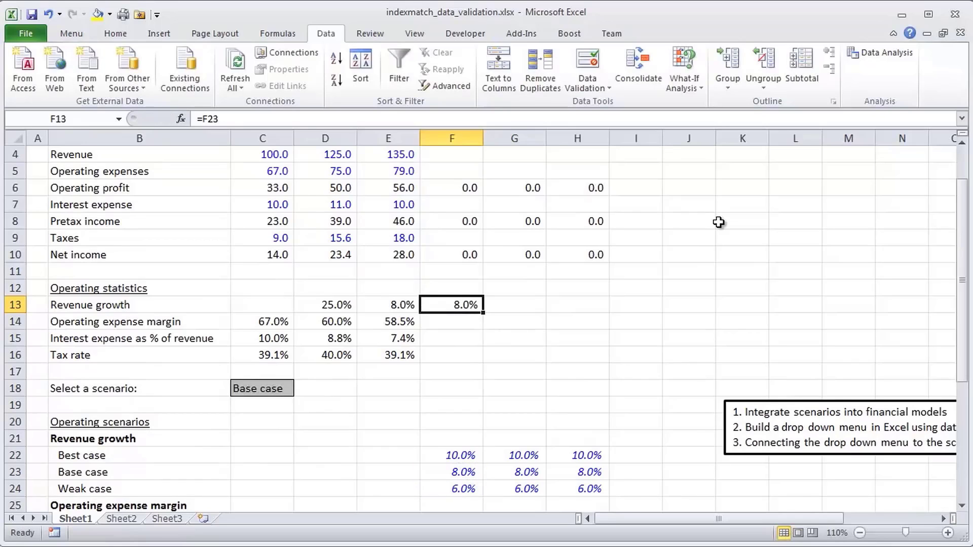
- Copy the F13 revenue growth link across to 2014 and 2015 in G13:H13
key(shift+Right)
key(shift+Right)
key(ctrl+r)
- Forecast 2013 revenue in F4 by growing the 2012 revenue with =E4*(1+F13)
key(Up)
key(Up)
key(Up)
key(Up)
key(Down)
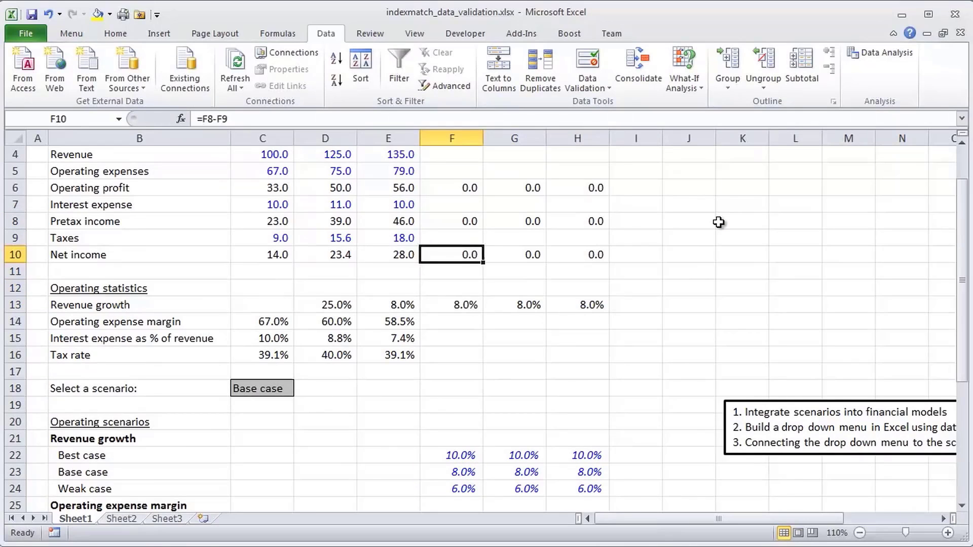
key(Down)
key(Down)
key(Down)
key(Up)
key(Up)
key(Up)
key(Up)
key(Up)
key(Up)
key(Up)
key(Up)
key(Up)
key(Up)
key(Down)
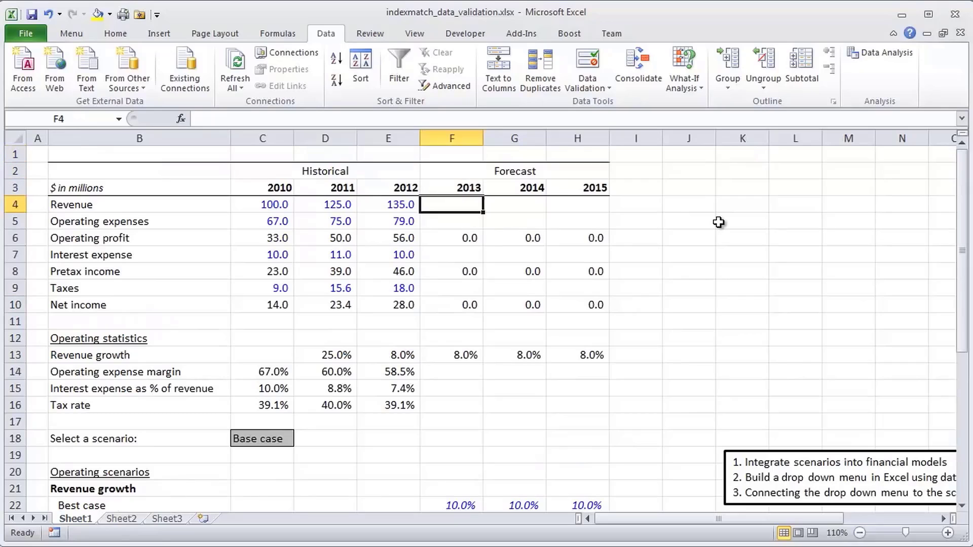
text(=)
key(Left)
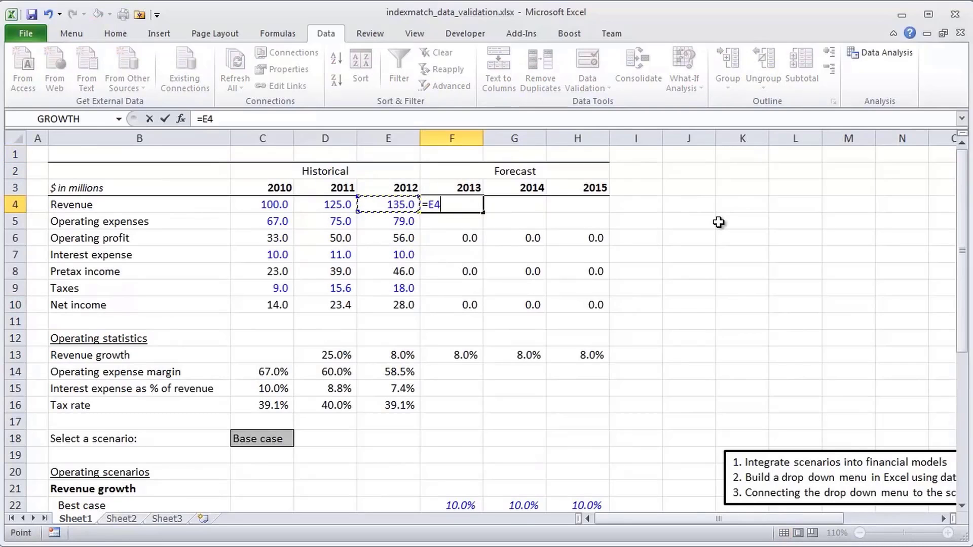
text(*(1+)
key(Down)
key(Down)
key(Down)
key(Down)
key(Down)
key(Down)
key(Down)
key(Down)
key(Down)
key(Down)
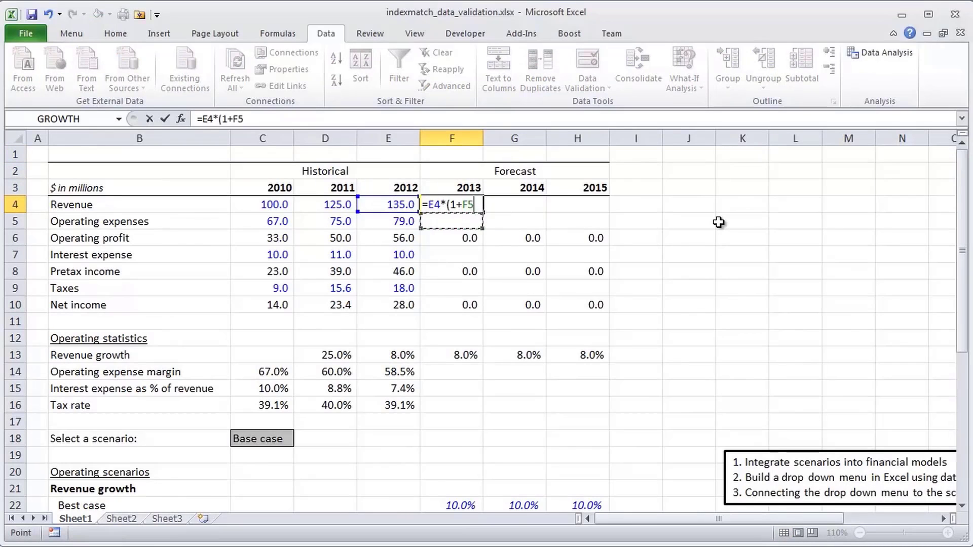
key(Up)
text())
key(ctrl+Return)
- Copy the F4 revenue forecast formula across to 2014 and 2015 in G4:H4
key(shift+Right)
key(shift+Right)
key(ctrl+r)
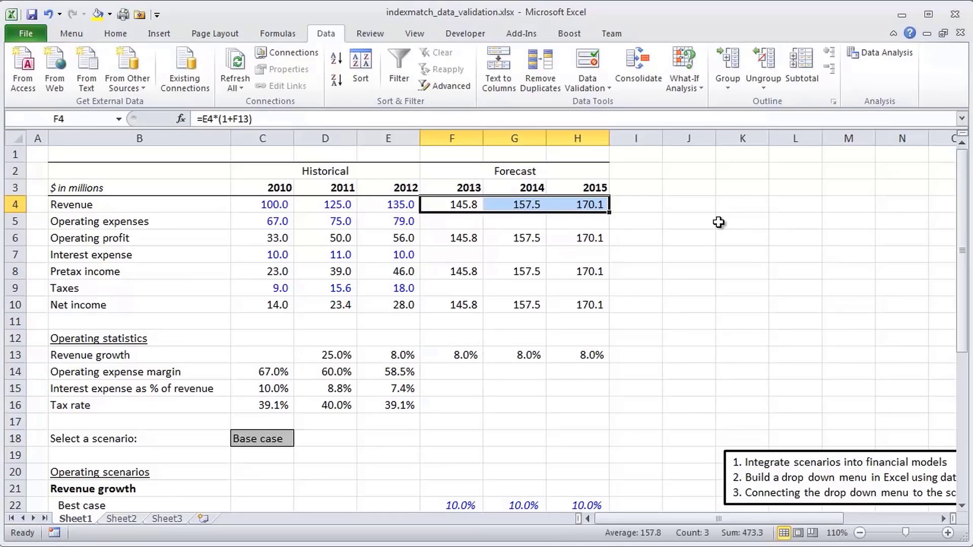
- Link the 2013 operating expense margin in F14 to its base case assumption with =F27
key(Right)
key(Left)
key(Down)
key(Down)
key(Down)
key(Down)
key(Down)
key(Down)
key(Down)
key(Down)
key(Down)
key(Down)
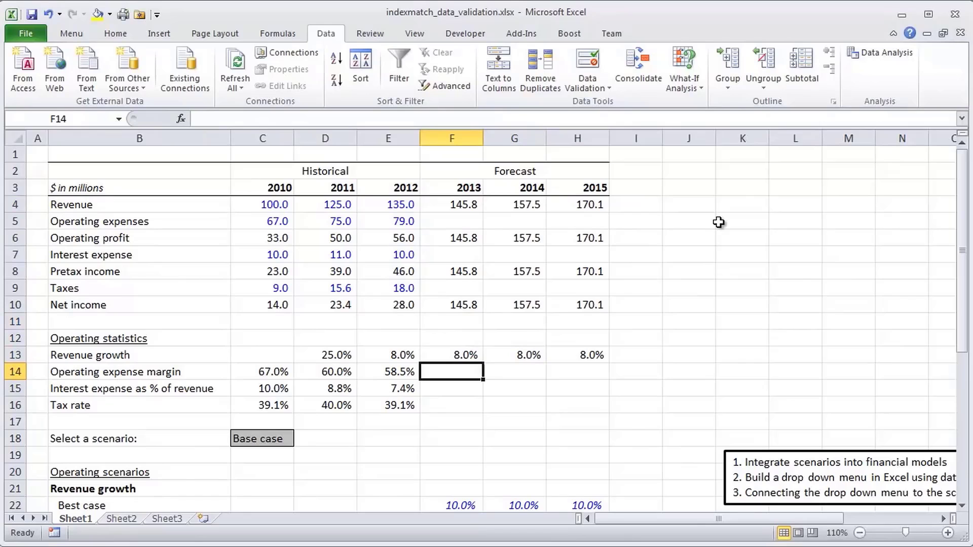
text(=)
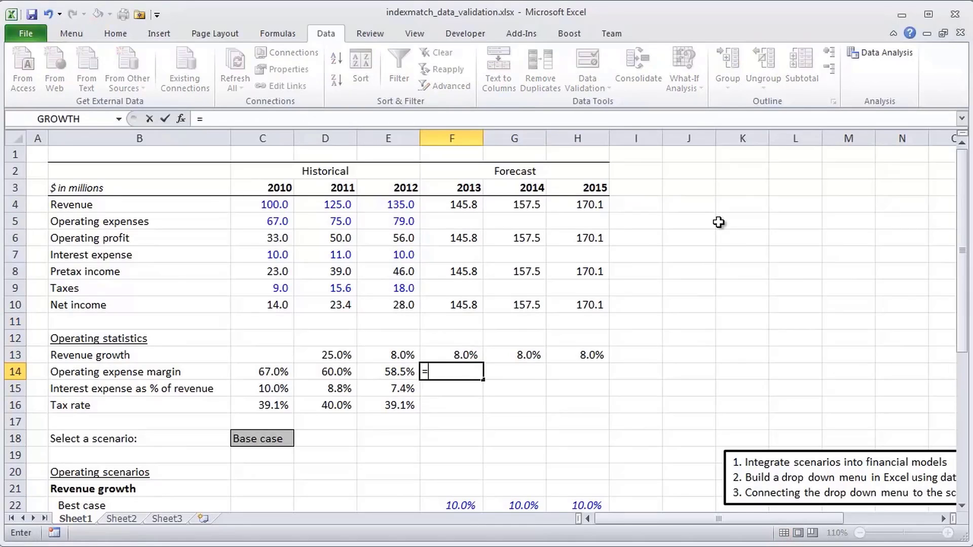
key(Down)
key(Down)
key(Down)
key(Down)
key(Down)
key(Down)
key(Down)
key(Down)
key(Down)
key(Down)
key(Down)
key(Down)
key(Down)
key(Down)
key(Down)
key(Up)
key(Up)
key(Return)
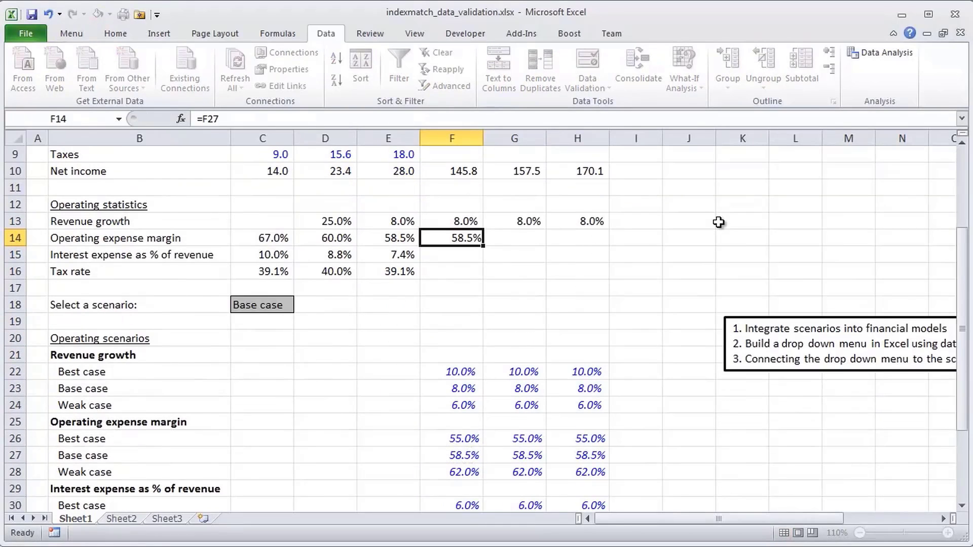
- Link the 2013 interest expense as % of revenue in F15 to its base case assumption in F31
text(=)
key(Down)
key(Down)
key(Down)
key(Down)
key(Down)
key(Down)
key(Down)
key(Down)
key(Down)
key(Down)
key(Down)
key(Down)
key(Down)
key(Down)
key(Down)
key(Down)
key(Down)
key(Down)
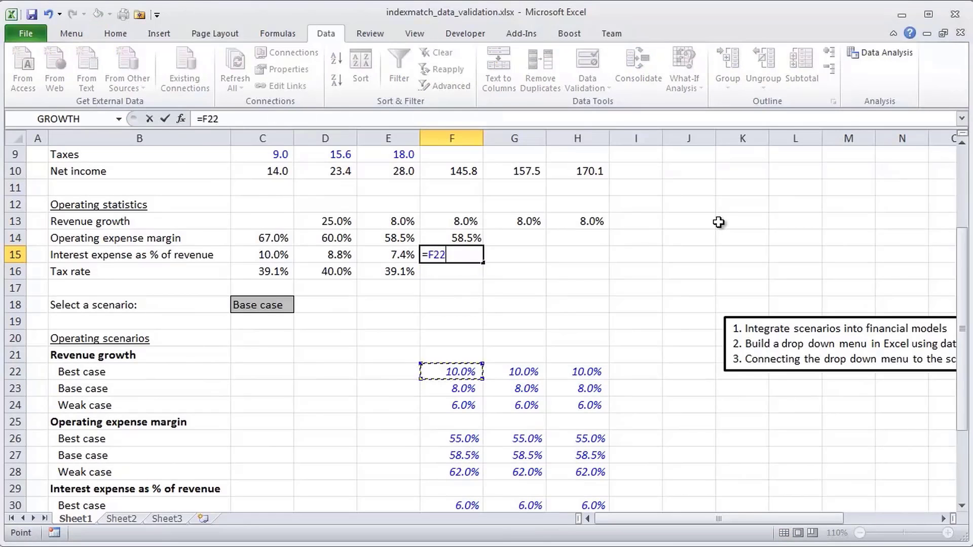
key(Up)
key(Up)
key(ctrl+Return)
- Link the 2013 tax rate in F16 to its base case assumption with =F35
key(Down)
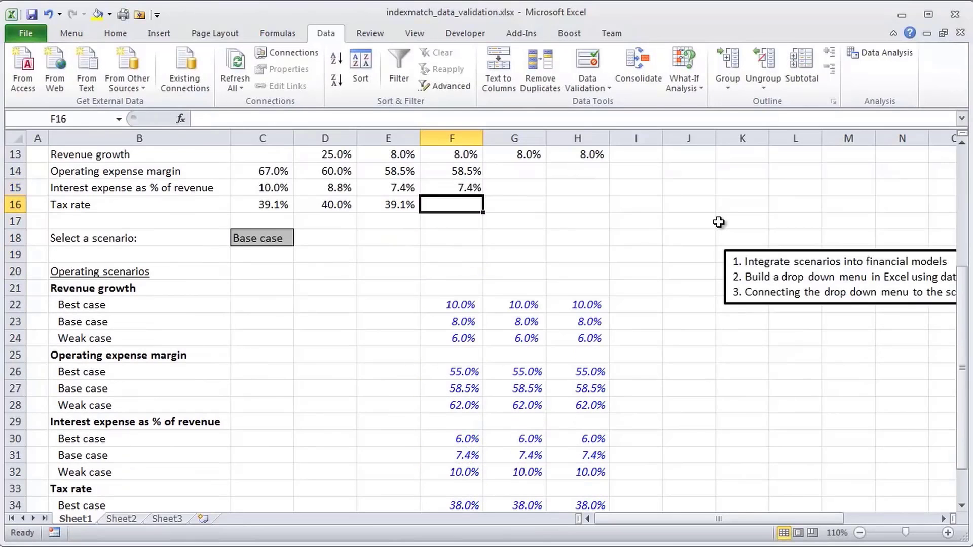
text(=)
key(Down)
key(Down)
key(Down)
key(Down)
key(Down)
key(Down)
key(Down)
key(Down)
key(Down)
key(Down)
key(Down)
key(Down)
key(Down)
key(Down)
key(Down)
key(Down)
key(Down)
key(Down)
key(Down)
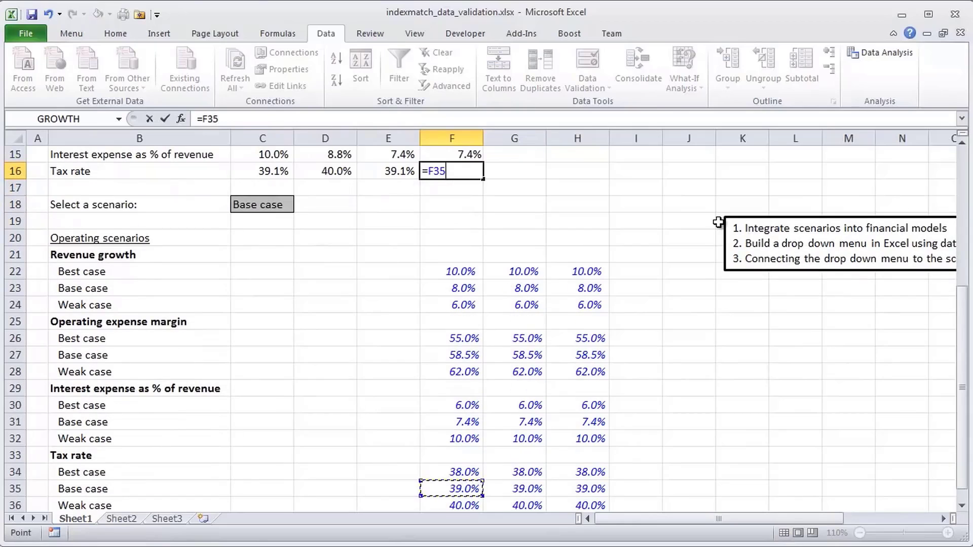
key(ctrl+Return)
- Copy the F14:F16 margin, interest and tax rate links across to 2014 and 2015 in G14:H16
key(Up)
key(Up)
key(Up)
key(Up)
key(Up)
key(Up)
key(Up)
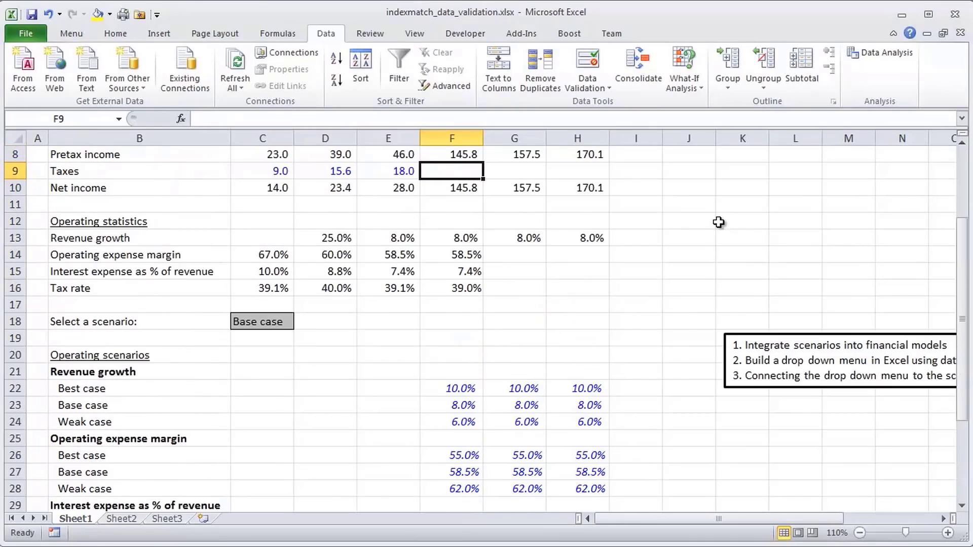
key(Down)
key(Down)
key(Down)
key(Down)
key(Down)
key(shift+Down)
key(shift+Down)
key(shift+Right)
key(shift+Right)
key(ctrl+r)
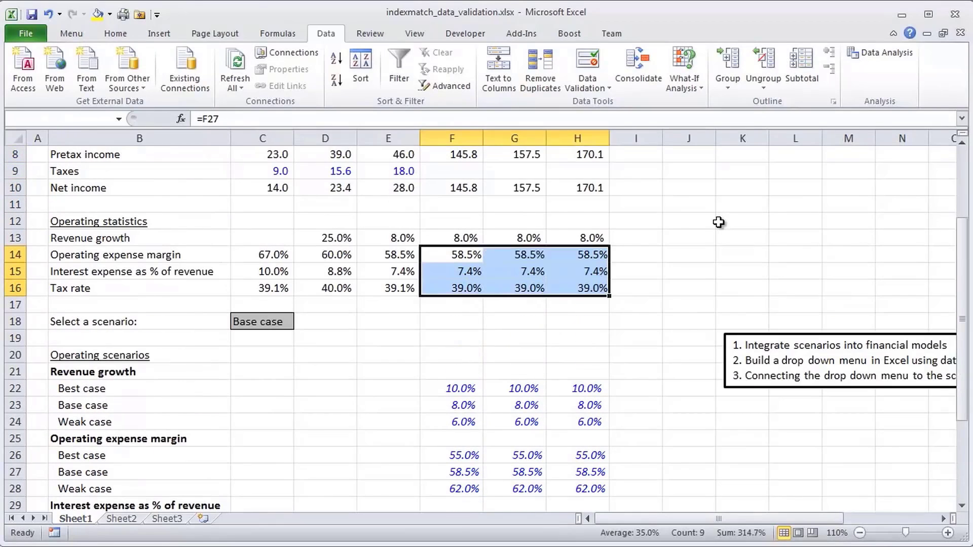
- Forecast 2013 operating expenses in F5 as operating expense margin times revenue with =F14*F4
key(Up)
key(Up)
key(Up)
key(Up)
key(Up)
key(Up)
key(Up)
key(Up)
key(Up)
key(Up)
key(Up)
key(Up)
key(Up)
key(Down)
key(Down)
key(Down)
key(Down)
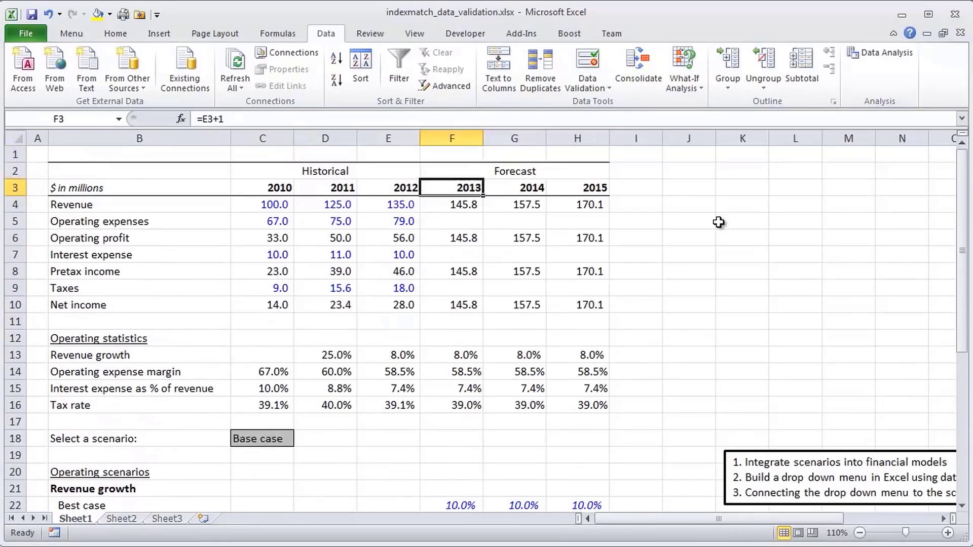
text(=)
key(Up)
key(Down)
key(Down)
key(Down)
key(Down)
key(Down)
key(Down)
key(Down)
key(Down)
key(Down)
key(Down)
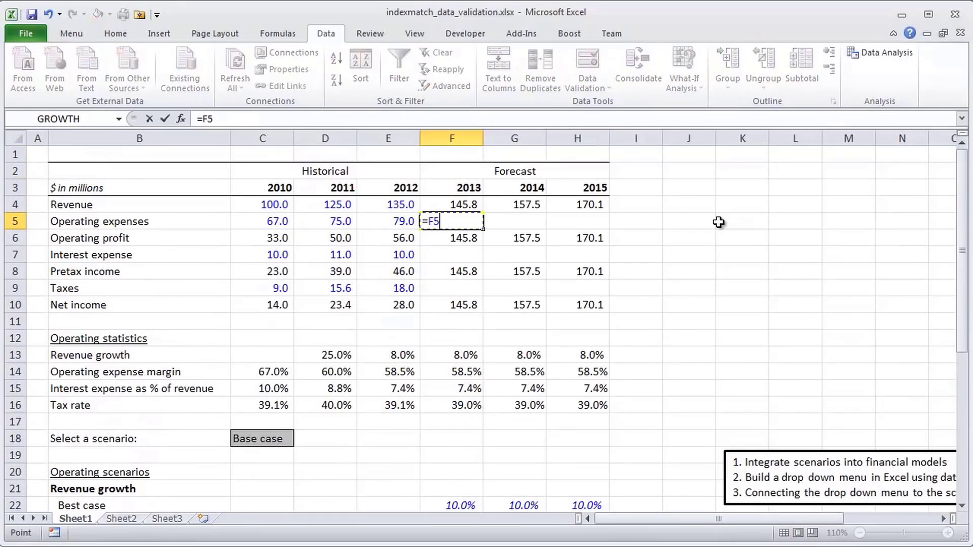
text(*)
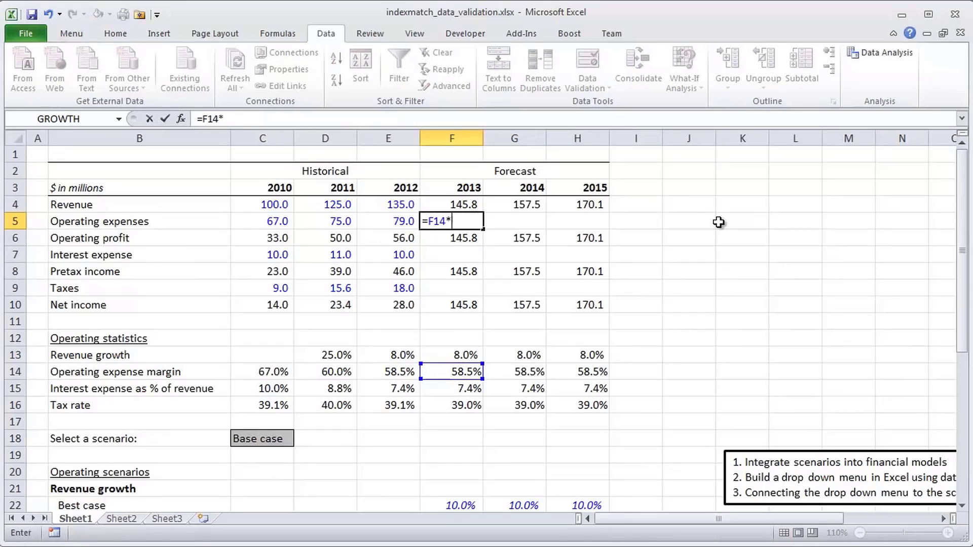
key(Up)
key(ctrl+Return)
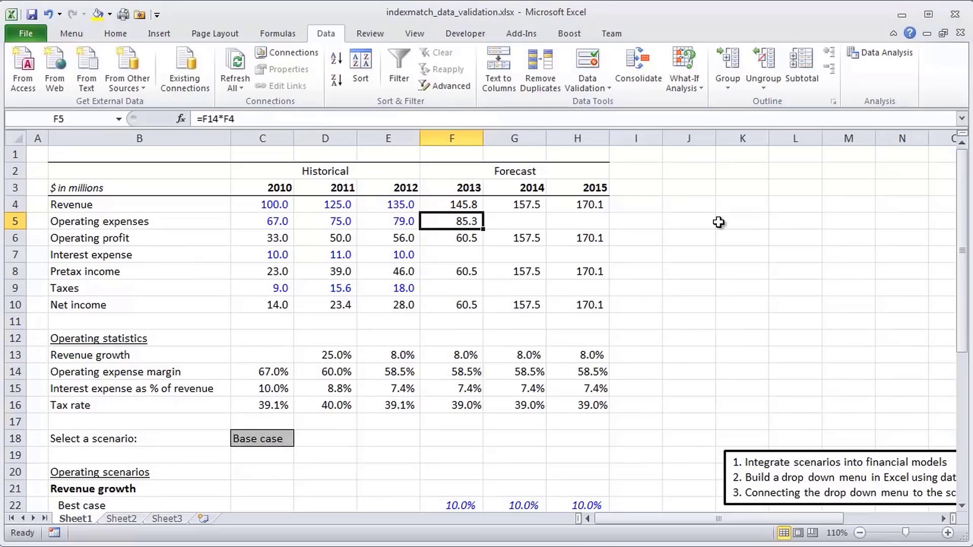
- Forecast 2013 interest expense in F7 as revenue times the interest expense percentage with =F4*F15
key(Down)
key(Down)
text(=)
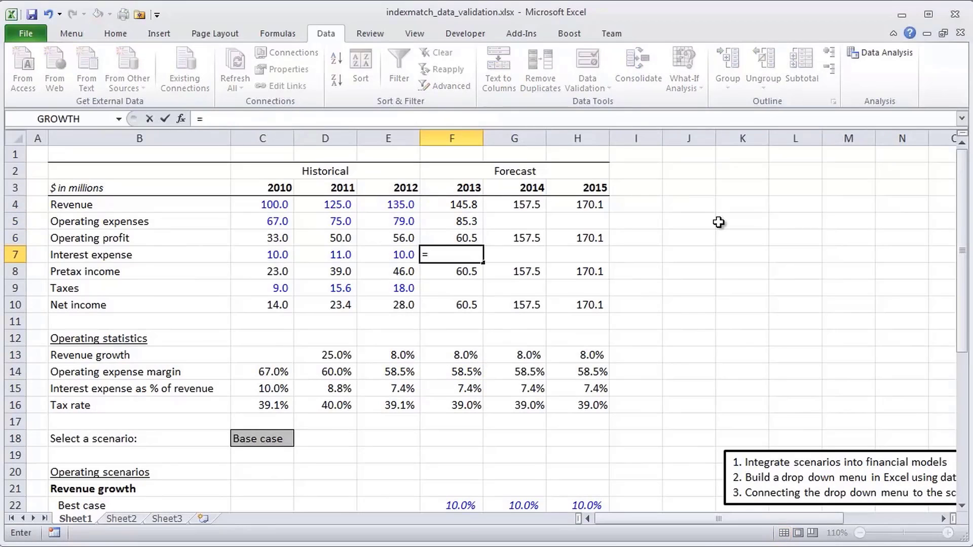
key(Up)
key(Up)
key(Up)
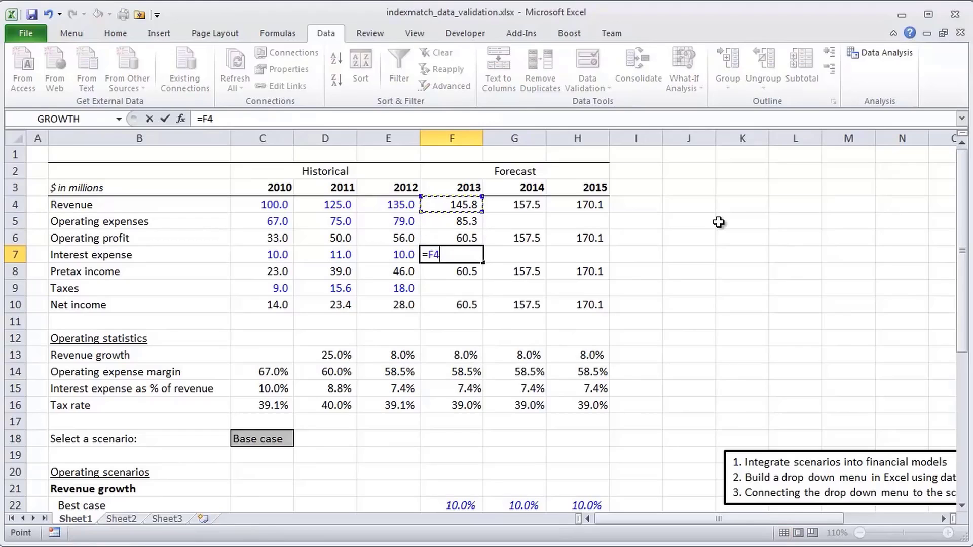
text(*)
key(Down)
key(Down)
key(Down)
key(Down)
key(Down)
key(Down)
key(Down)
key(Down)
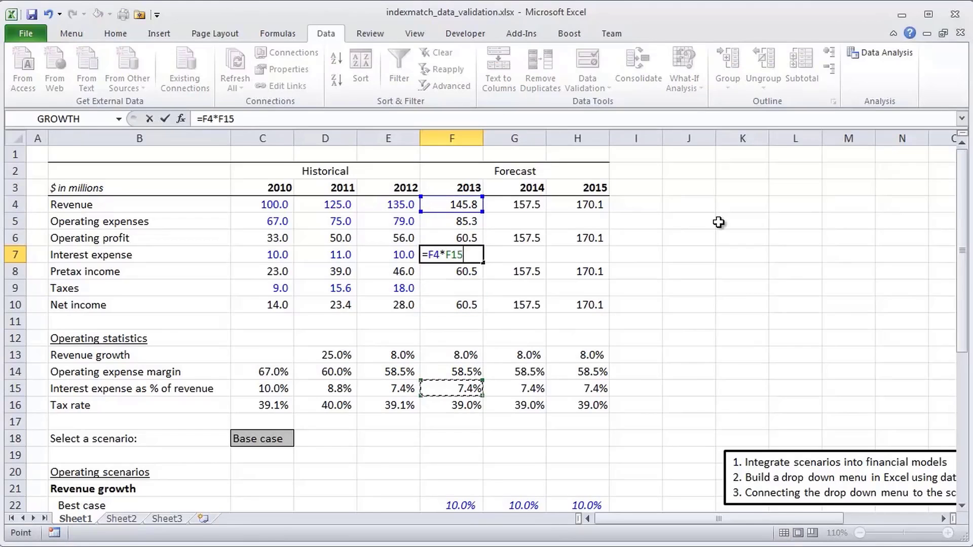
key(ctrl+Return)
- Forecast 2013 taxes in F9 as pretax income times the tax rate with =F8*F16
key(Down)
key(Down)
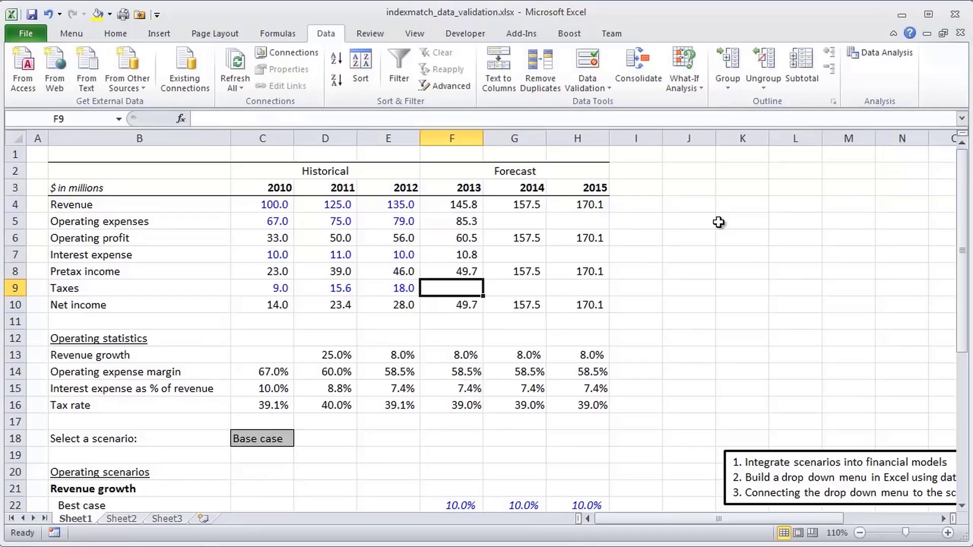
text(=)
key(Up)
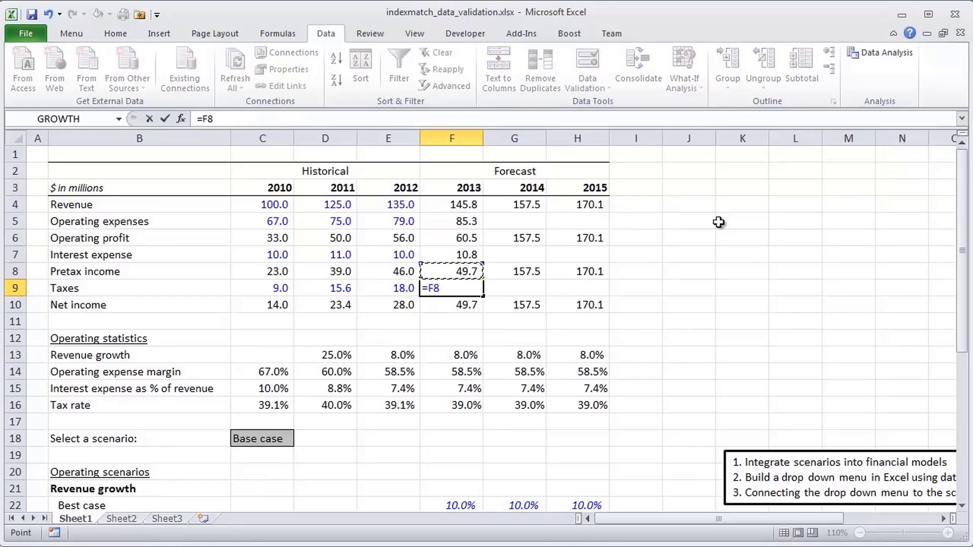
text(*)
key(Down)
key(Down)
key(Down)
key(Down)
key(Down)
key(Down)
key(Down)
key(ctrl+Return)
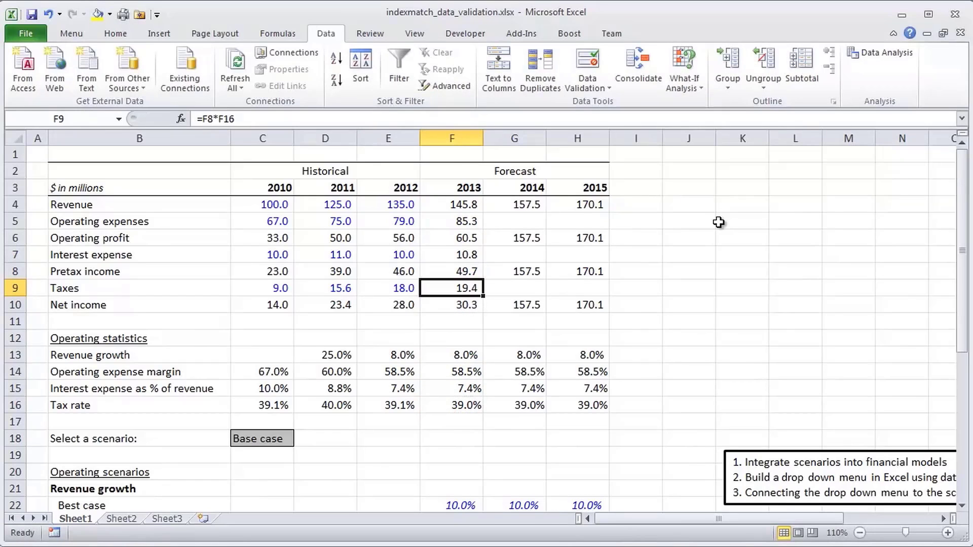
- Copy the 2013 formulas in F5:F9 across to 2014 and 2015 in G5:H9
key(shift+Up)
key(shift+Up)
key(shift+Up)
key(shift+Up)
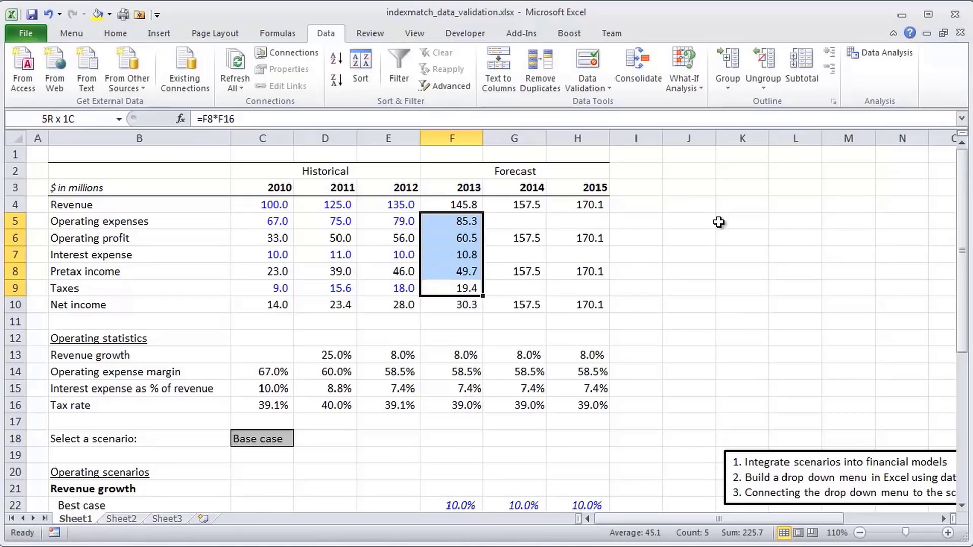
key(shift+Right)
key(shift+Right)
key(ctrl+r)
key(Right)
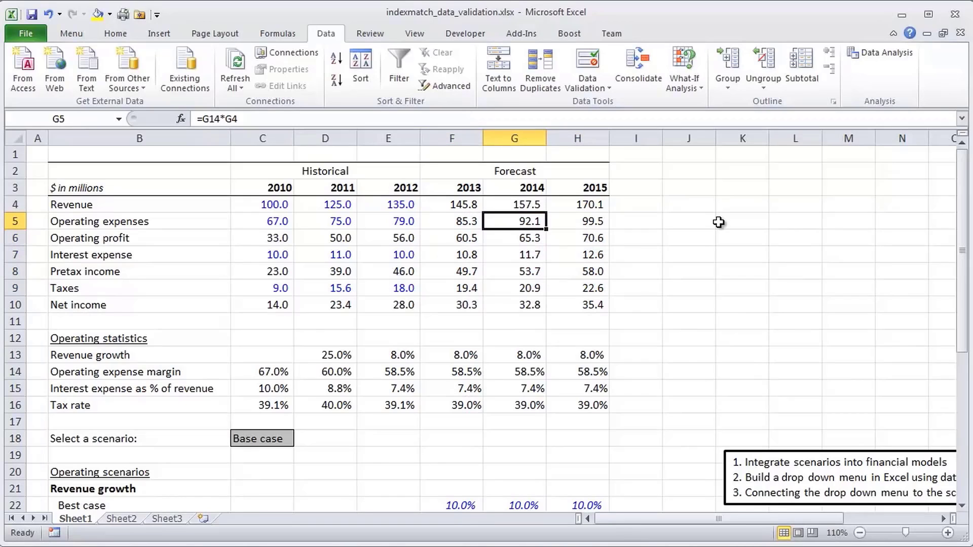
- Choose Best case in the C18 scenario drop-down and go to the 2013 tax rate in F16
key(Down)
key(Down)
key(Down)
key(Down)
key(Down)
key(Down)
key(Down)
key(Down)
key(Down)
key(Down)
key(Down)
key(Down)
key(Down)
key(Down)
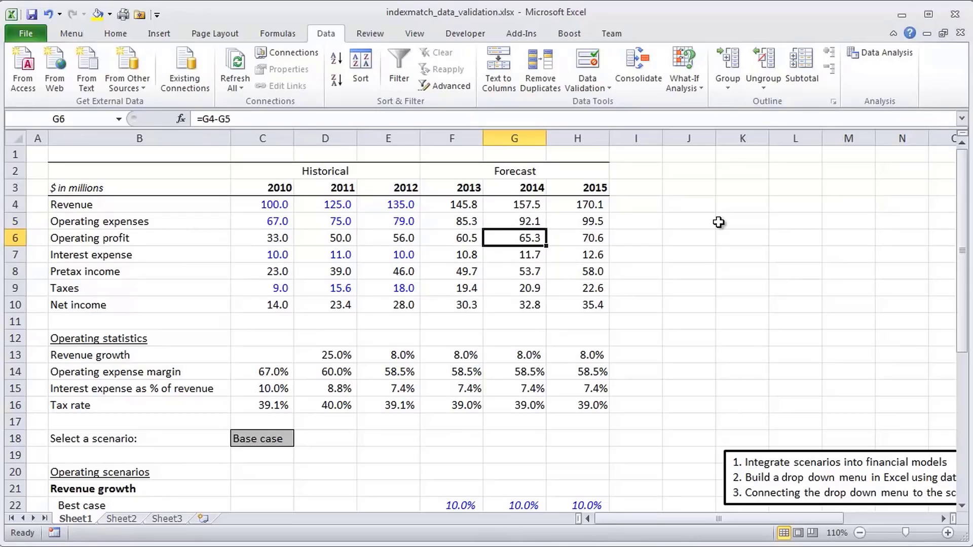
key(Left)
key(Left)
key(Left)
key(Left)
key(Up)
key(alt+Down)
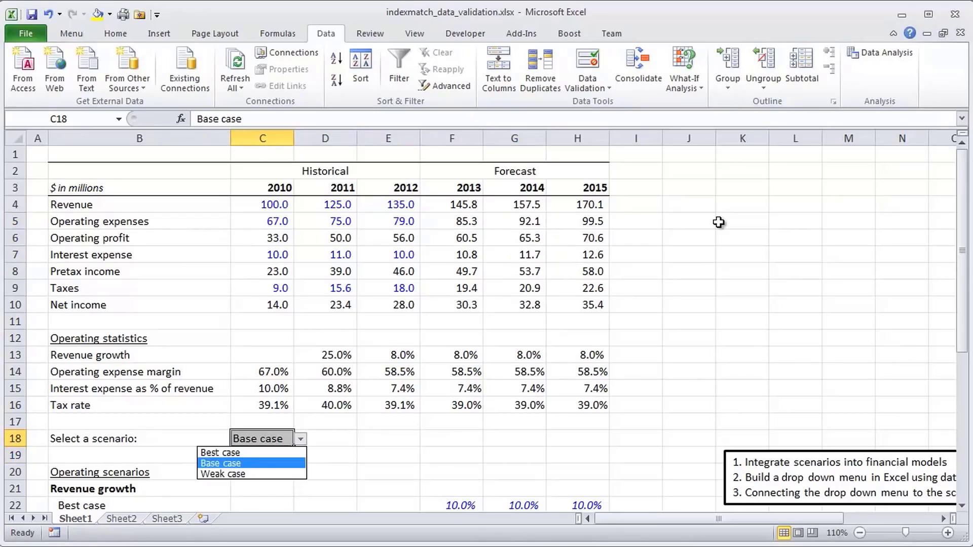
key(Up)
key(Return)
key(Right)
key(Right)
key(Right)
key(Up)
key(Up)
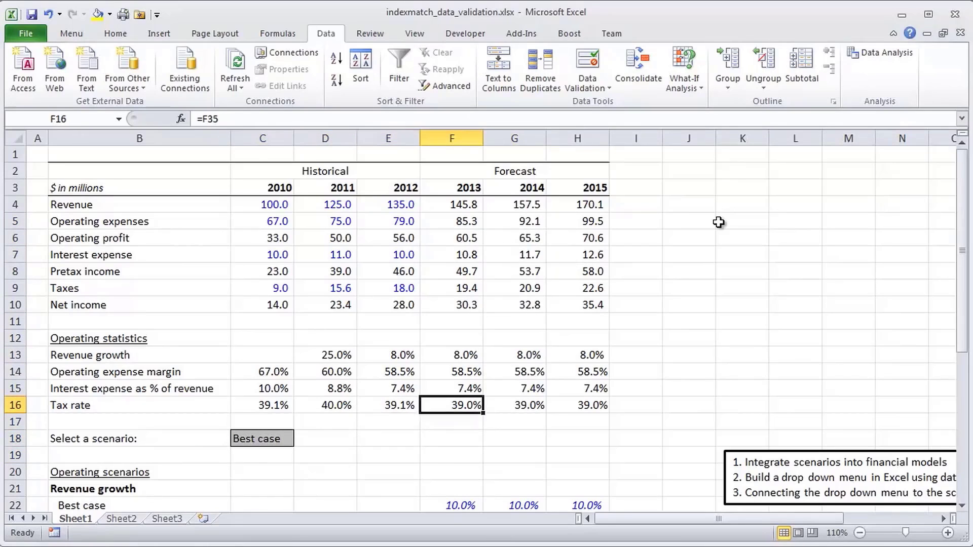
- Review the 2013–2015 forecast statistics in F13:H16, the scenario selector in C18 and the revenue growth cases in rows 22–24
key(Up)
key(Up)
key(Up)
key(shift+Right)
key(shift+Down)
key(shift+Right)
key(shift+Down)
key(shift+Down)
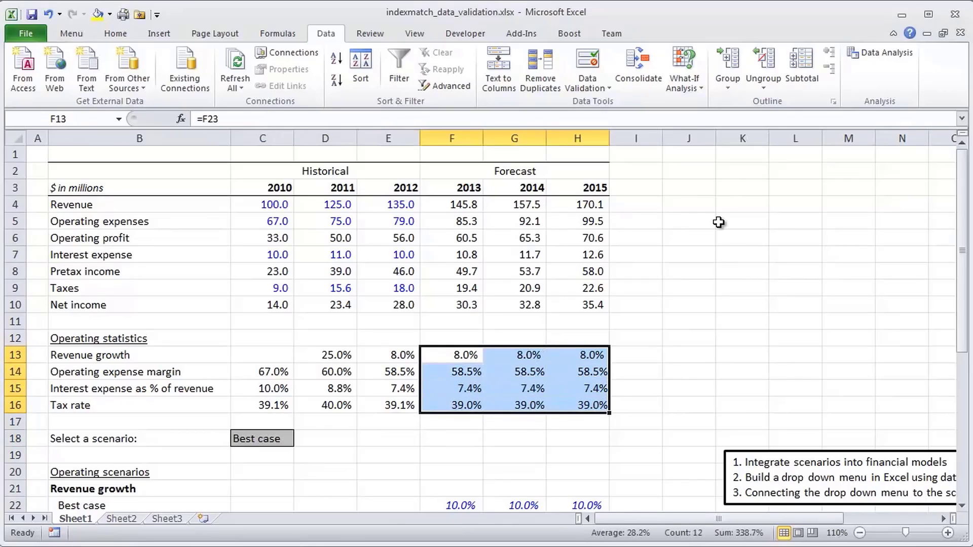
key(Left)
key(Down)
key(Left)
key(Down)
key(Left)
key(Down)
key(Down)
key(Down)
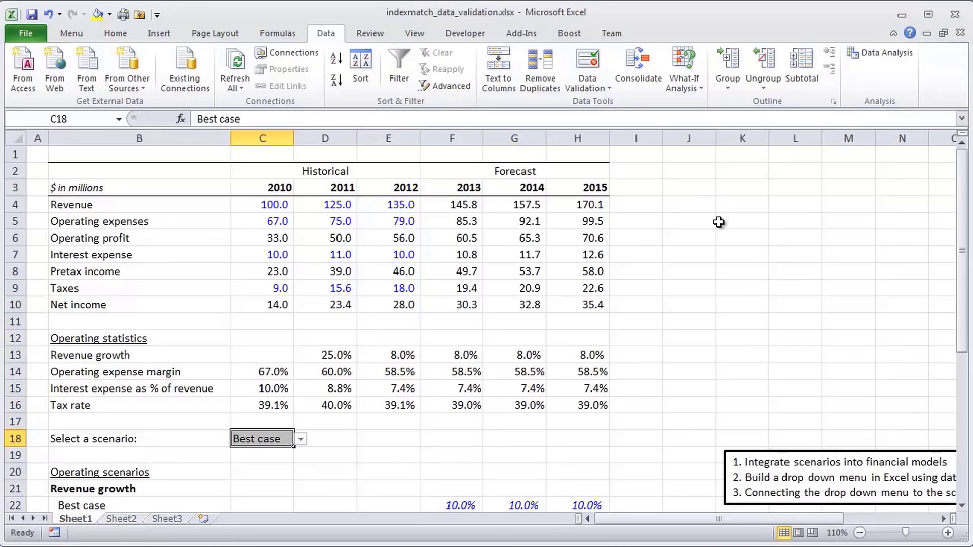
key(Right)
key(Down)
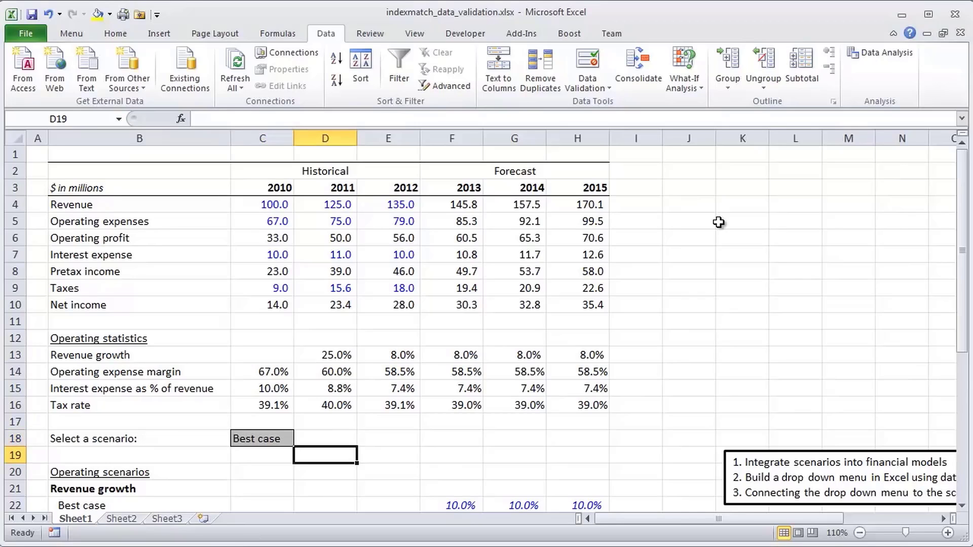
key(Down)
key(Down)
key(Down)
key(Down)
key(Down)
key(Right)
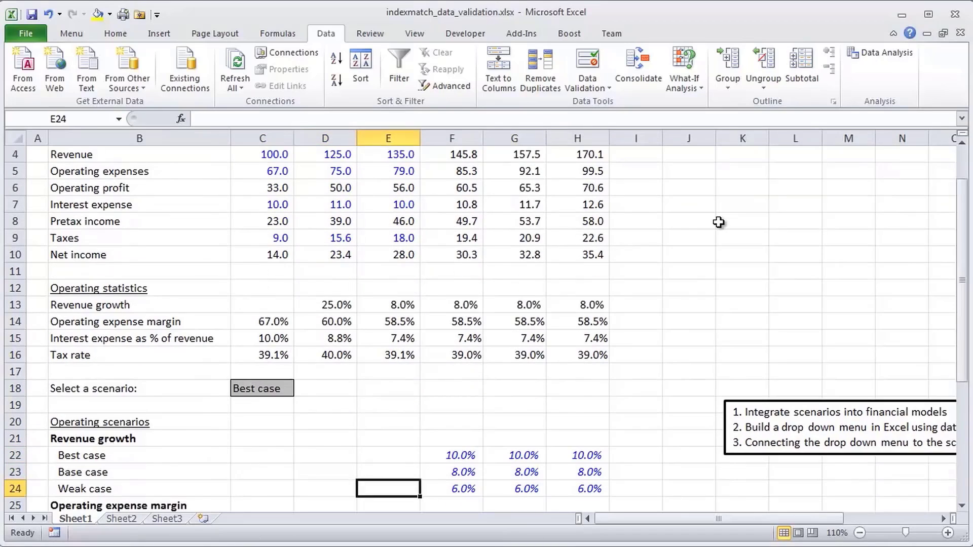
- Begin an IF formula for 2013 revenue growth in F13 that tests whether C18 equals "Best case"
key(Up)
key(Up)
key(Up)
key(Up)
key(Up)
key(Up)
key(Up)
key(Up)
key(Right)
key(Up)
key(Up)
key(Up)
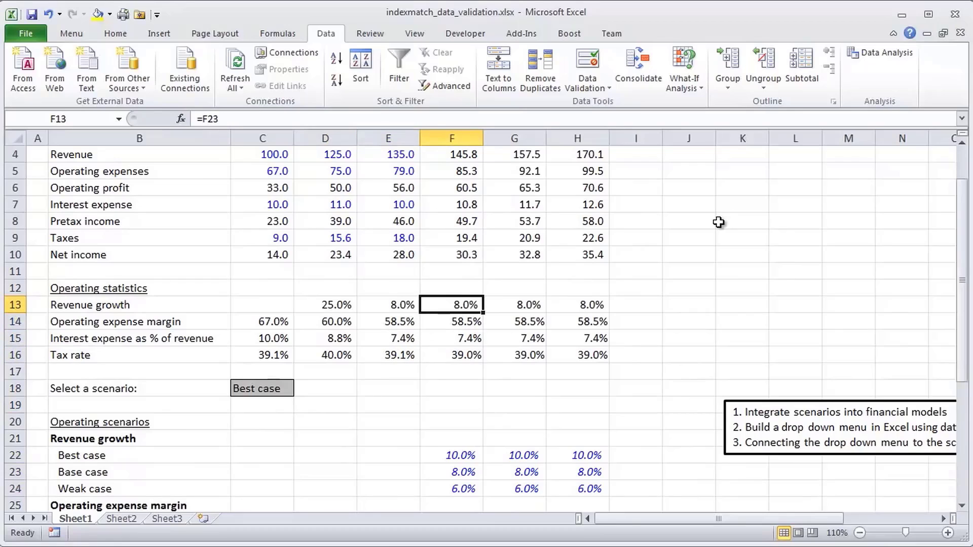
text(=if()
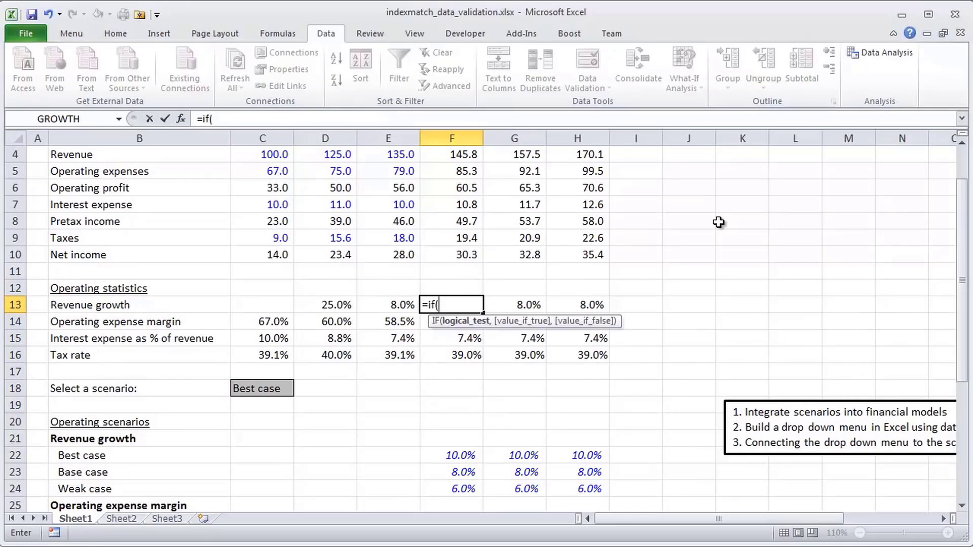
key(Left)
key(Down)
key(Left)
key(Down)
key(Down)
key(Left)
key(Down)
key(Down)
text(=)
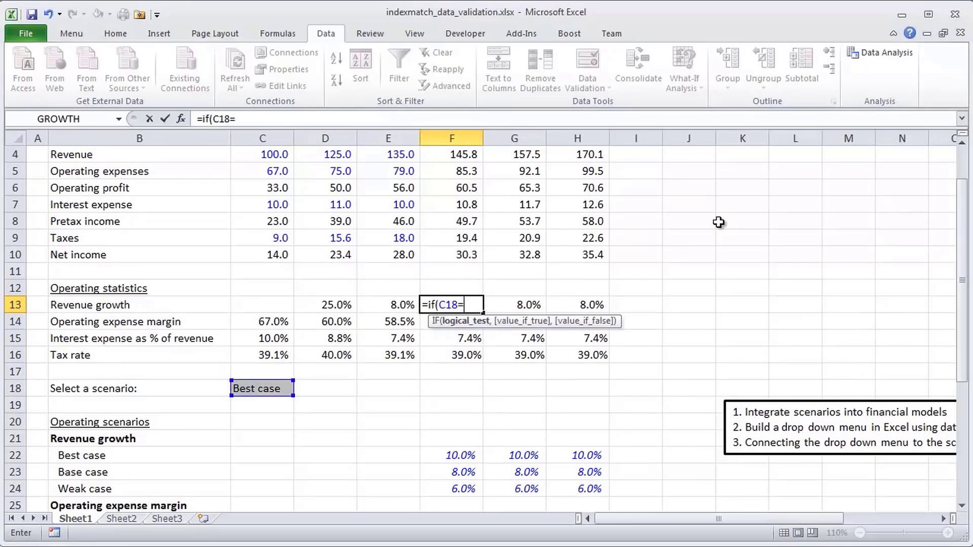
text("Best case")
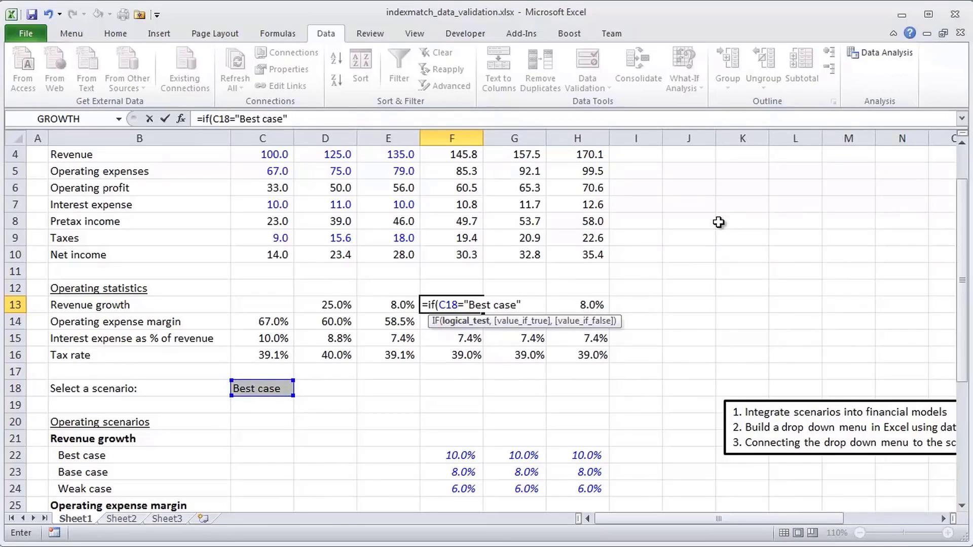
text(,)
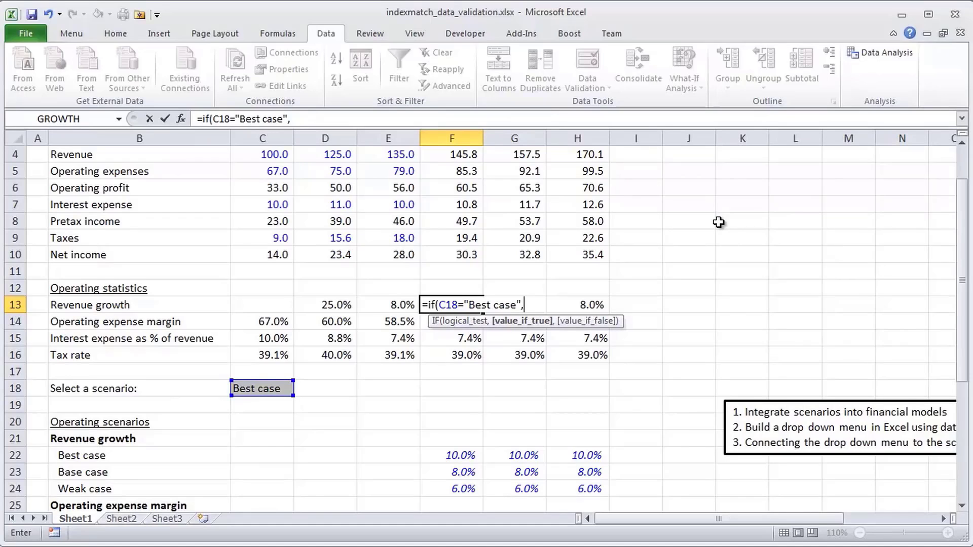
- Reference the best case growth in F22 as the IF formula's value when the test is true
key(Down)
key(Down)
key(Down)
key(Down)
key(Down)
key(Down)
key(Down)
key(Down)
key(Down)
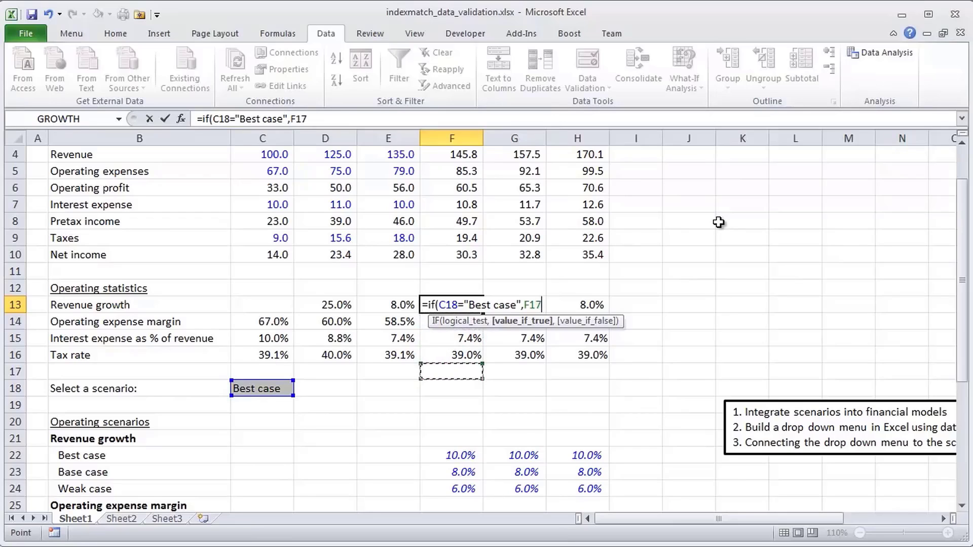
text(,)
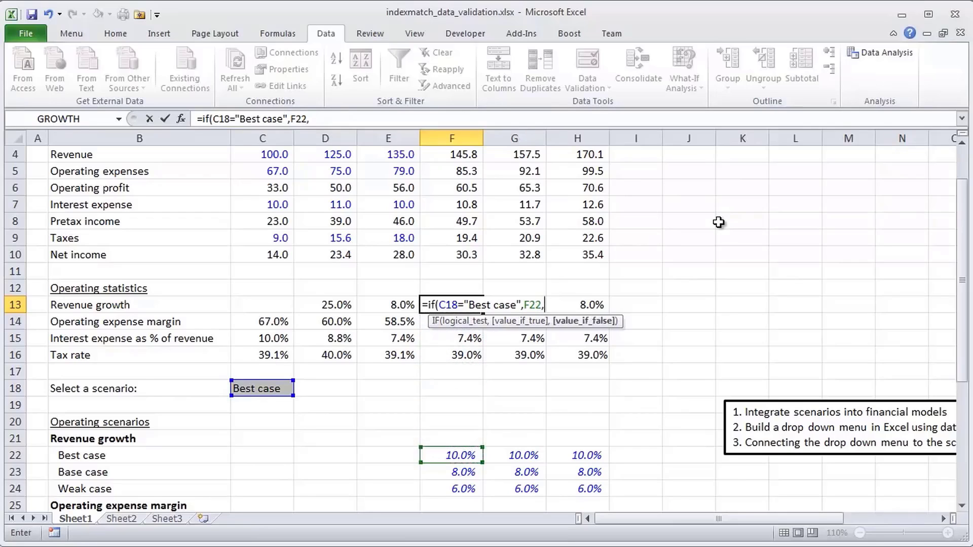
- Nest a second IF in the F13 formula that tests whether C18 equals "Base case"
text(if()
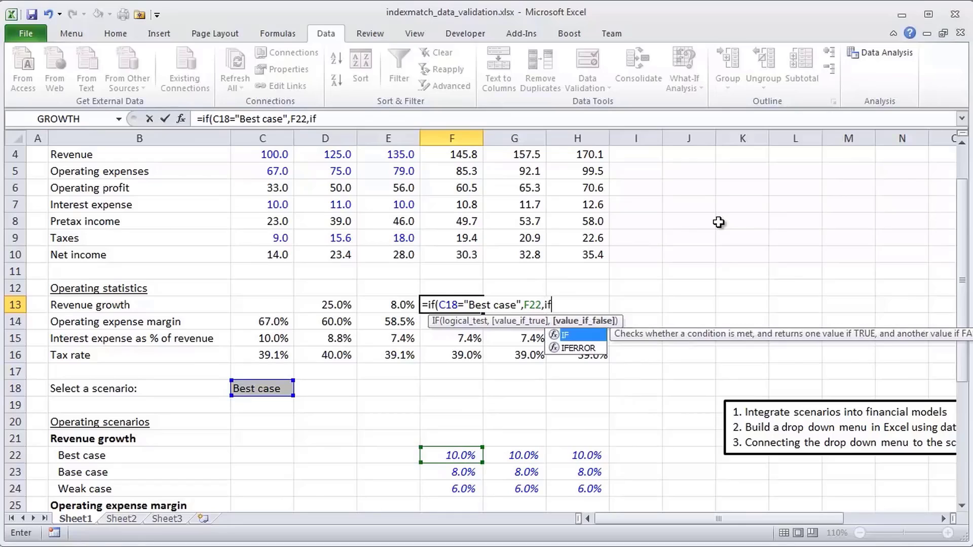
key(Left)
key(Left)
key(Down)
key(Left)
key(Down)
key(Down)
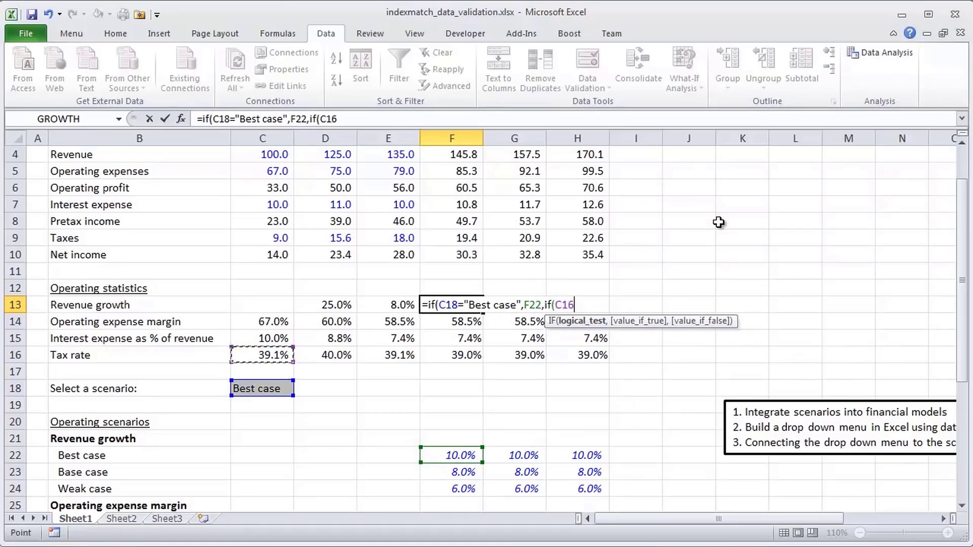
key(Down)
key(Down)
text(="Base case",)
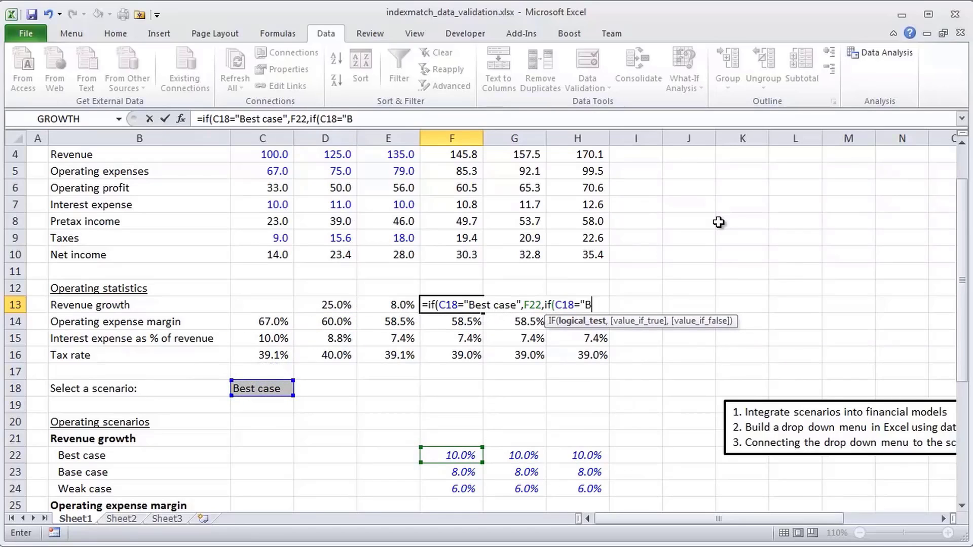
- Reference the base case growth in F23 as the nested IF's value when its test is true
key(Down)
key(Down)
key(Down)
key(Down)
key(Down)
key(Down)
key(Down)
key(Down)
key(Down)
key(Down)
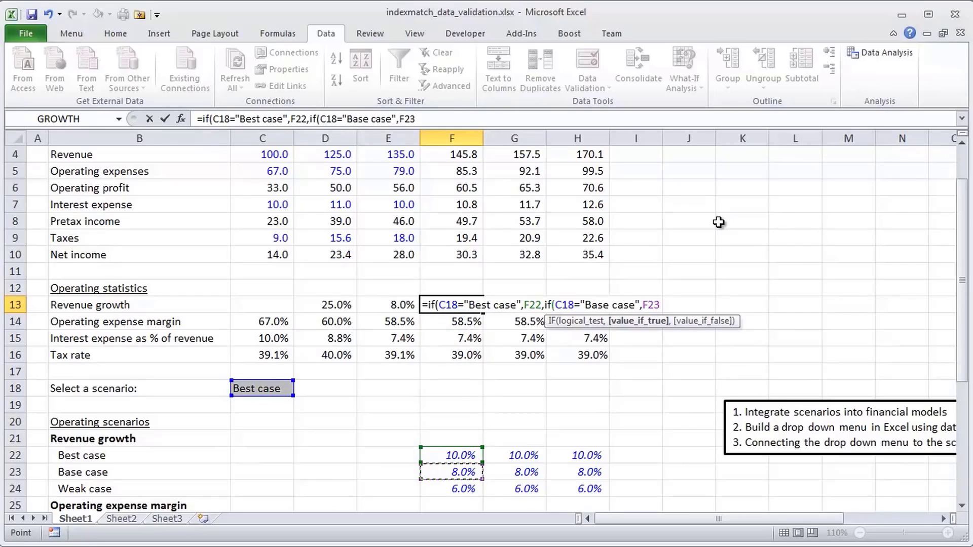
text(,)
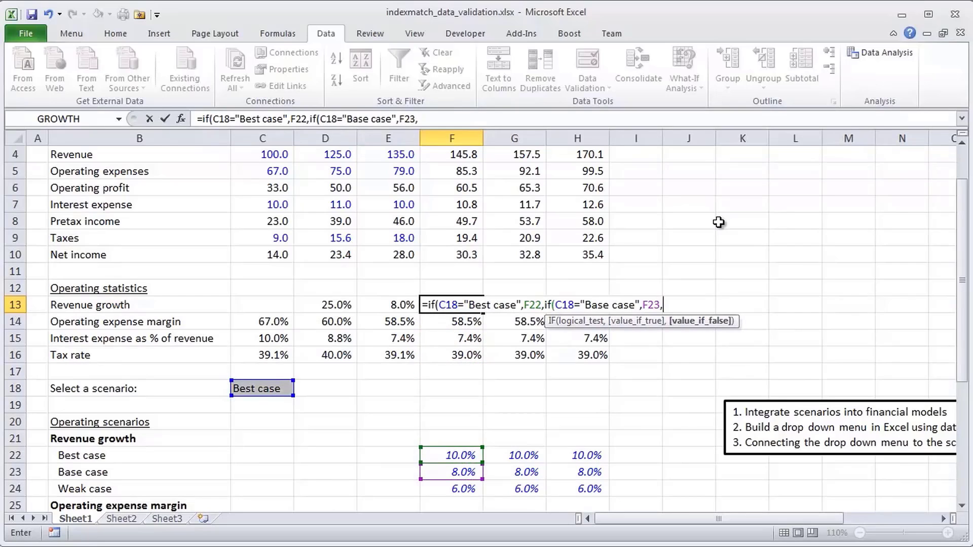
- Try F24, the weak case growth, as the nested IF's value when false, and take it out again
key(Down)
key(Down)
key(Down)
key(Down)
key(Down)
key(Down)
key(Down)
key(Down)
key(Down)
key(Down)
key(Down)
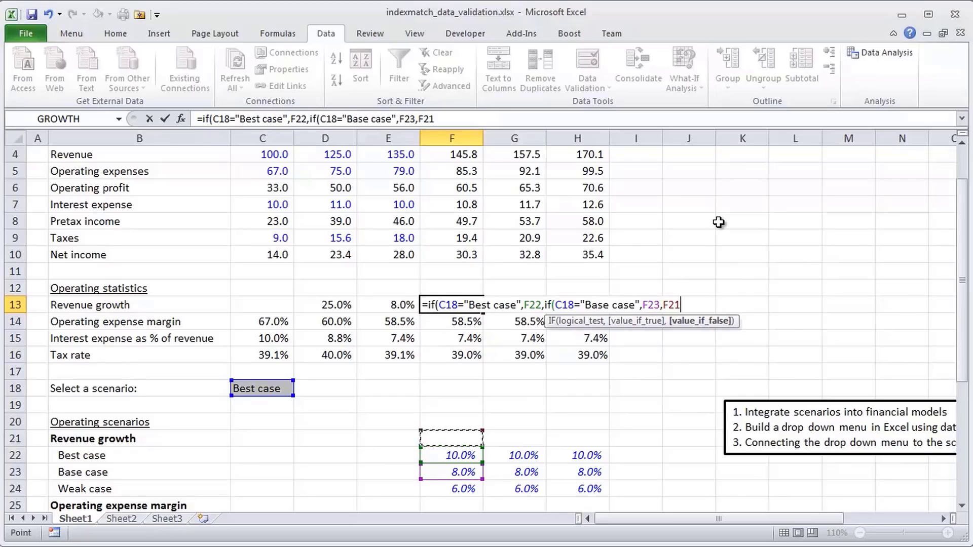
key(BackSpace)
key(BackSpace)
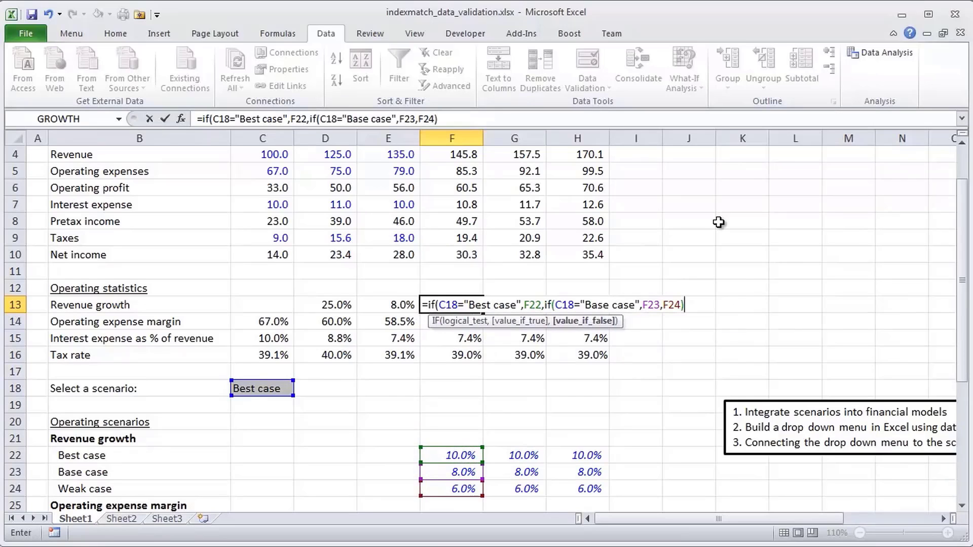
key(BackSpace)
key(BackSpace)
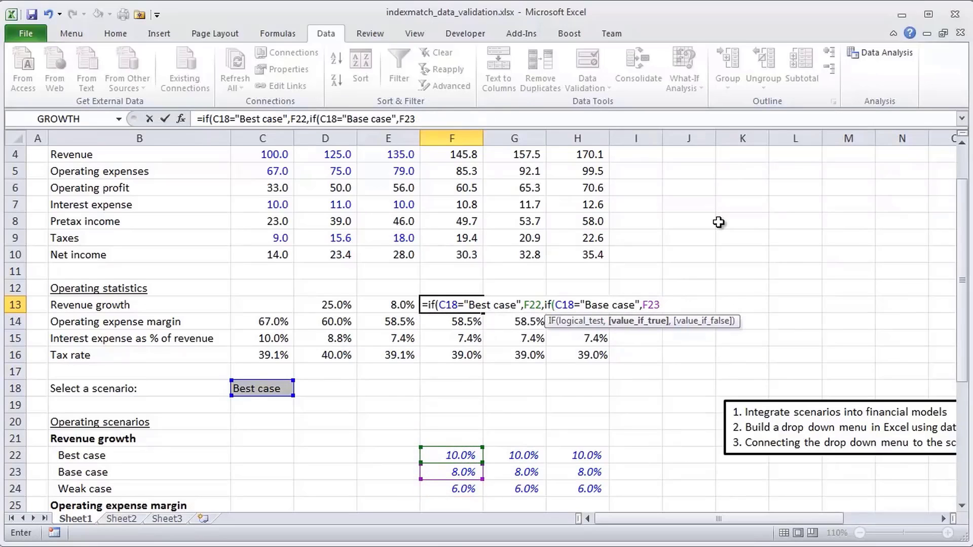
- Close both IFs without a final false value and enter the formula in F13
text())
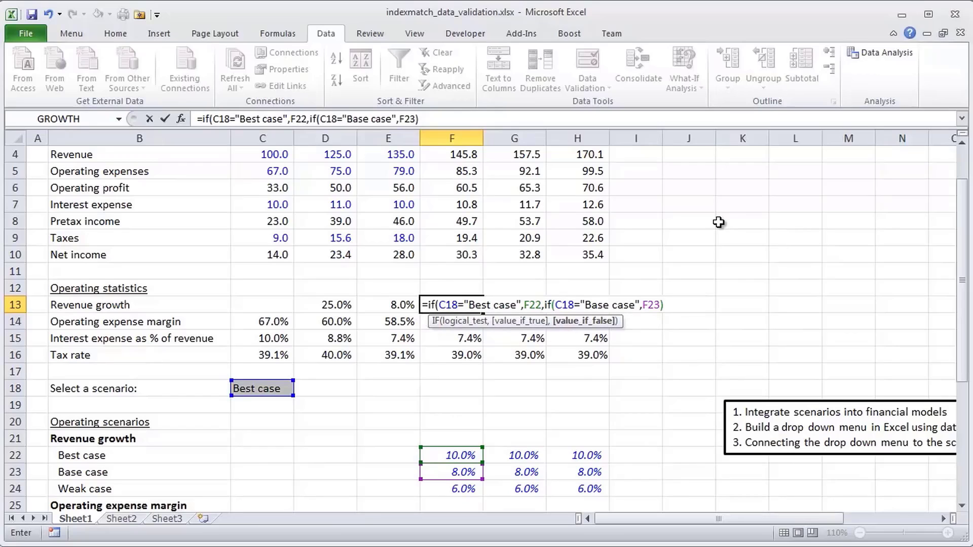
text())
key(ctrl+Return)
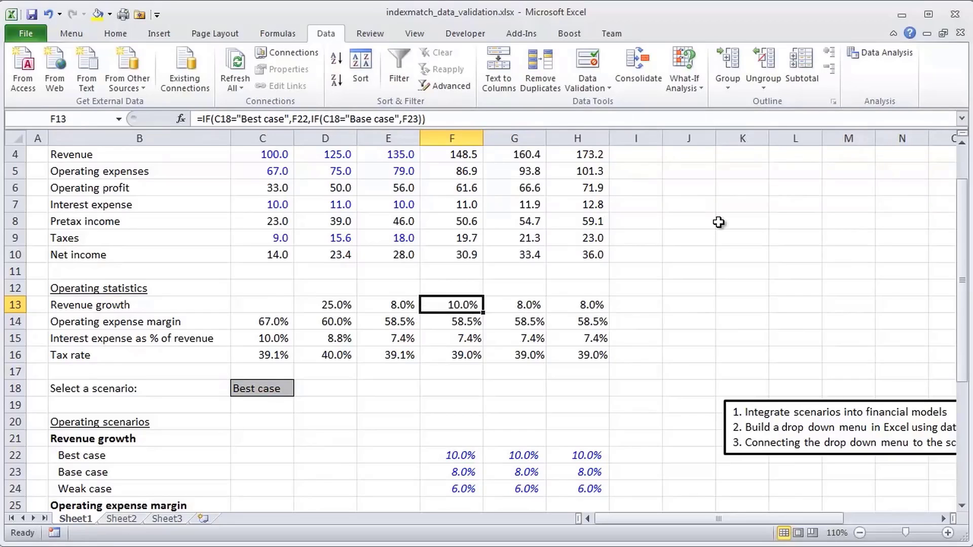
- Test the F13 formula by switching the C18 scenario to Base case and to Weak case
key(Left)
key(Left)
key(Down)
key(Left)
key(Down)
key(Down)
key(Down)
key(Down)
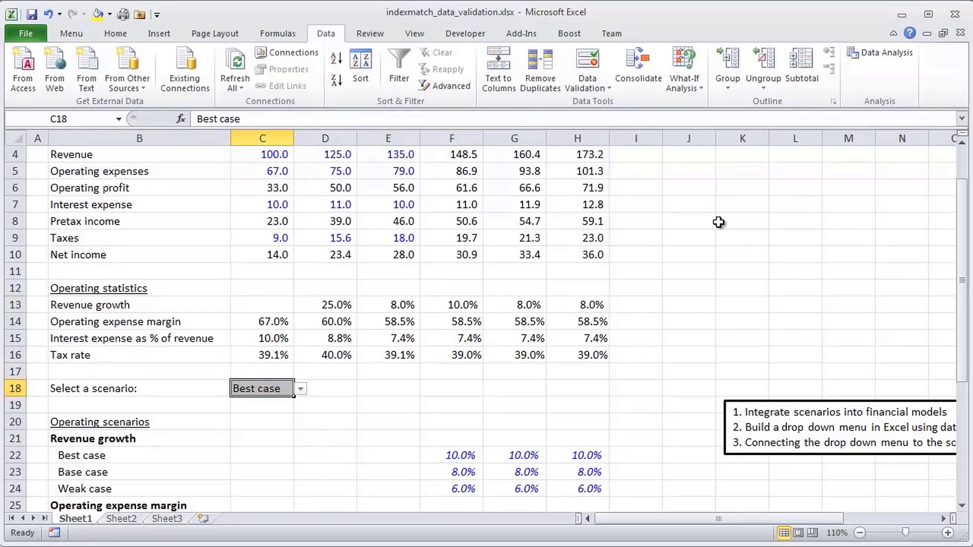
key(alt+Down)
key(Down)
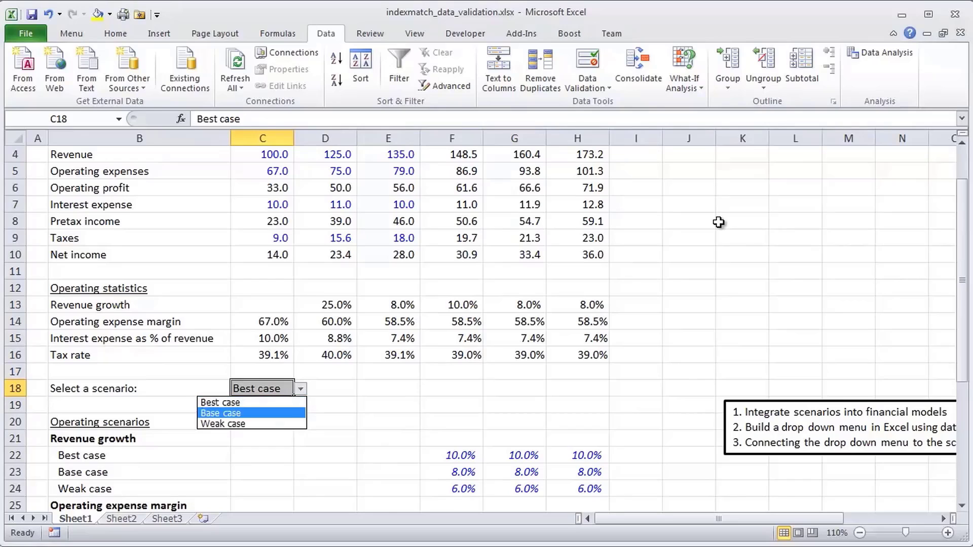
key(Return)
key(alt+Down)
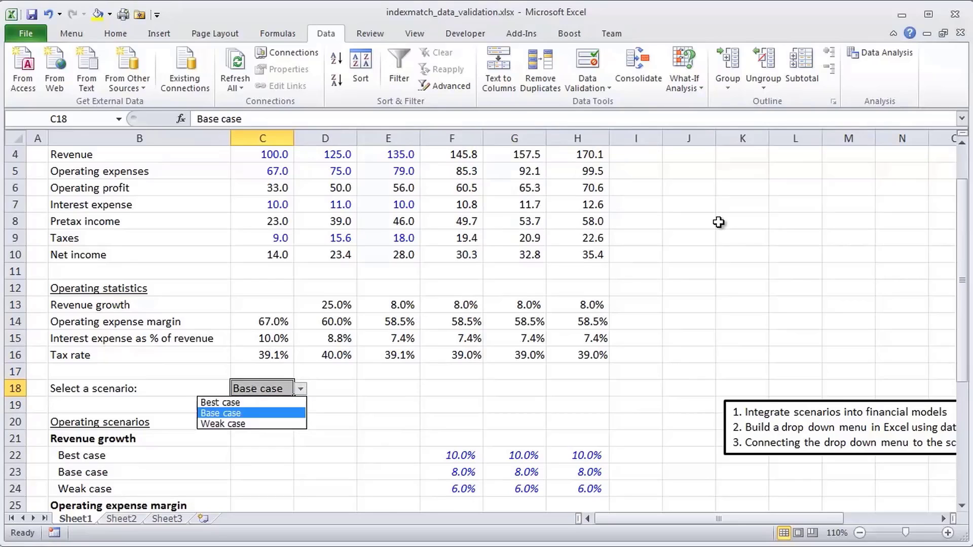
key(Down)
key(Return)
- Add the weak case growth in F24 as the false value of the nested IF in the F13 formula
key(Up)
key(Right)
key(Right)
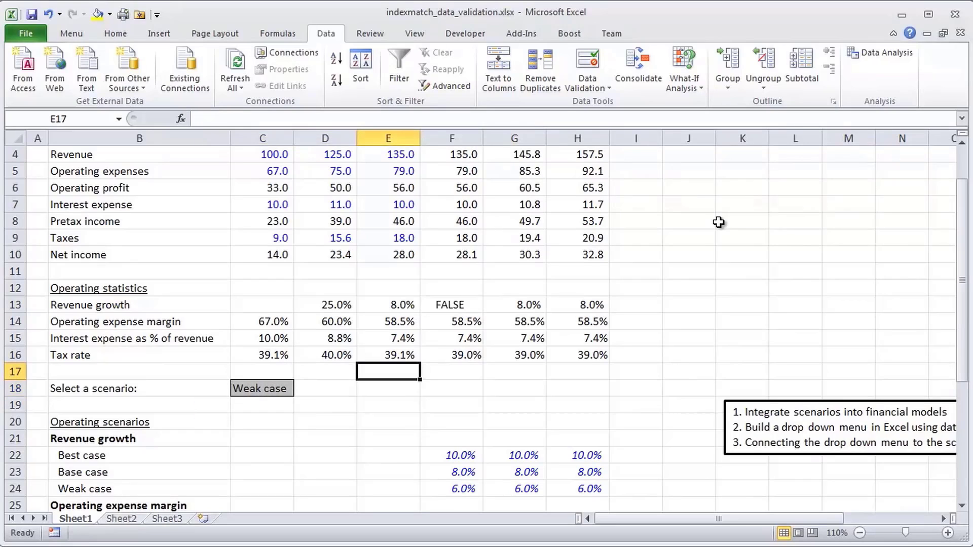
key(Right)
key(Up)
key(Up)
key(Up)
key(Up)
key(F2)
key(Left)
key(Left)
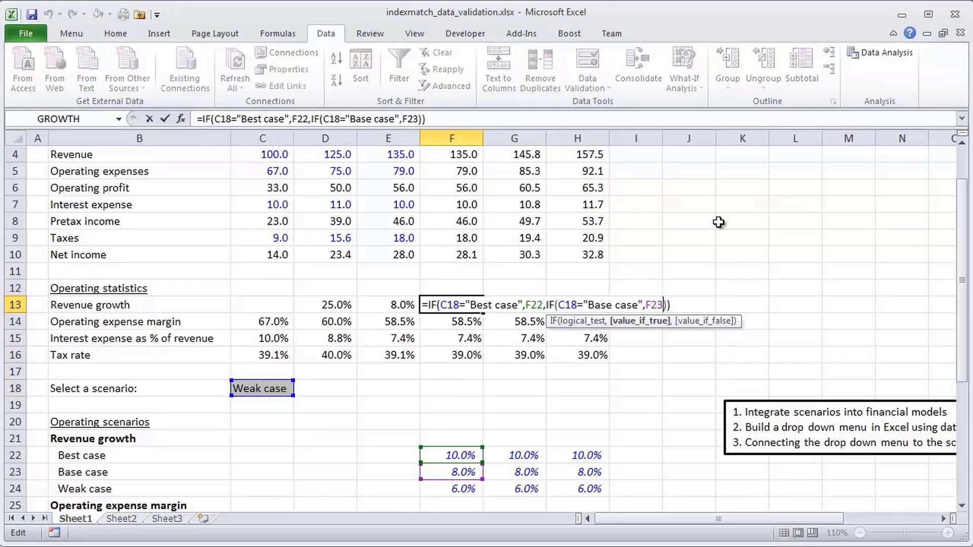
text(,)
key(Down)
key(Down)
key(Down)
key(Down)
key(Down)
key(Down)
key(Down)
key(Down)
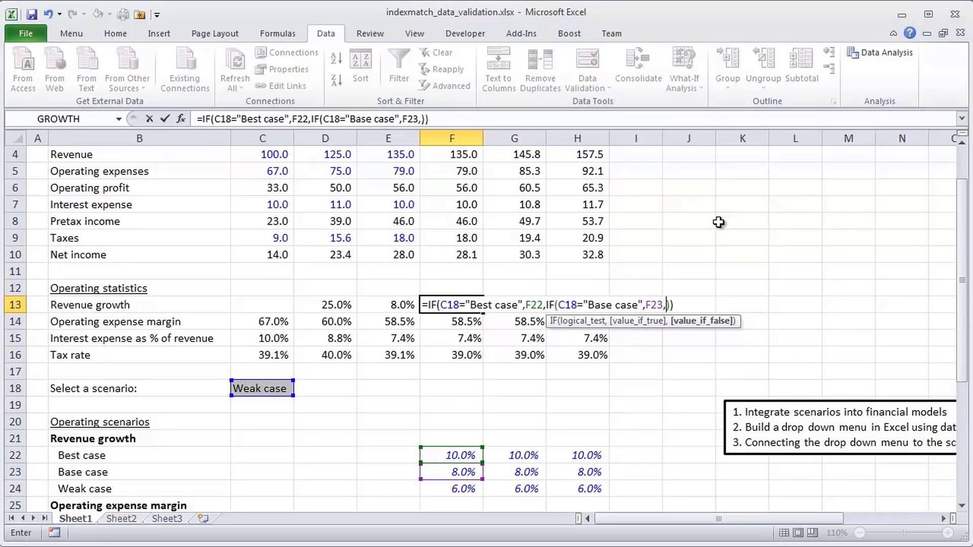
key(Down)
key(Down)
key(Down)
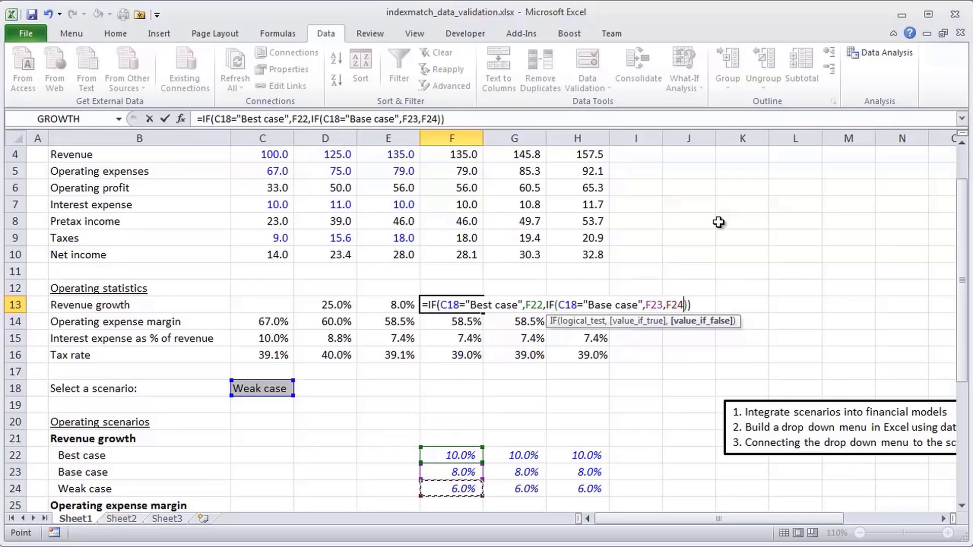
key(ctrl+Return)
- Choose Best case in the C18 scenario drop-down and go back to the revenue growth row
key(Left)
key(Left)
key(Down)
key(Left)
key(Down)
key(Down)
key(Down)
key(Down)
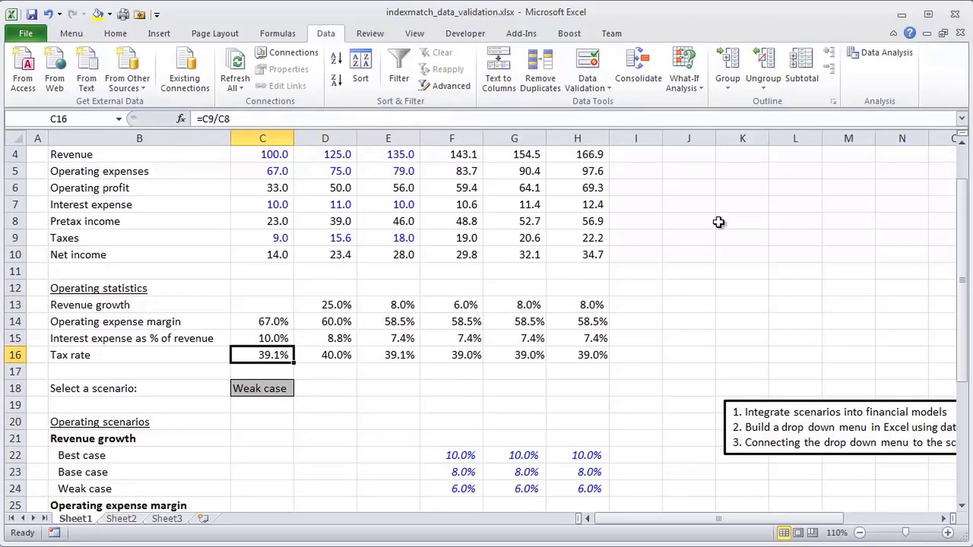
key(alt+Down)
key(Up)
key(Up)
key(Return)
key(Right)
key(Right)
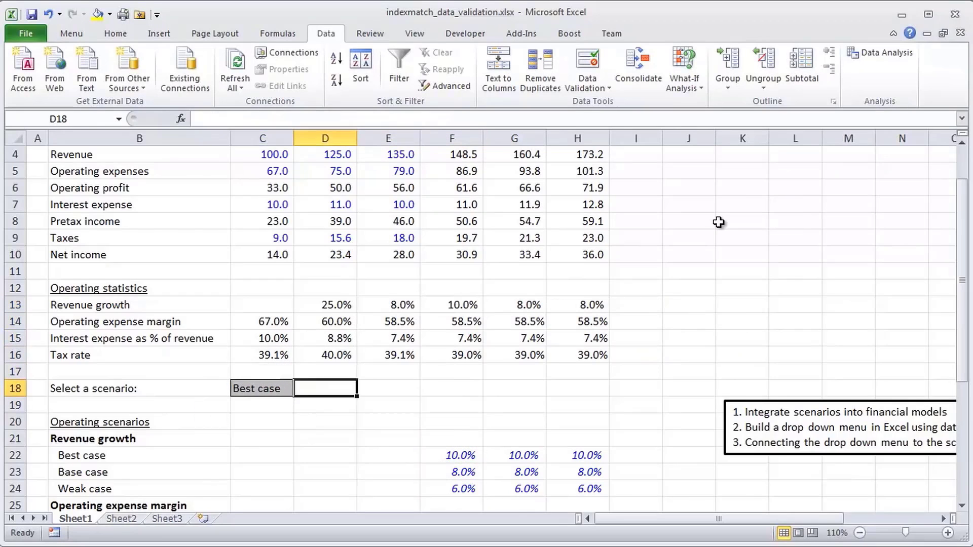
key(Up)
key(Up)
key(Up)
key(Up)
key(Up)
key(Right)
key(Left)
key(Left)
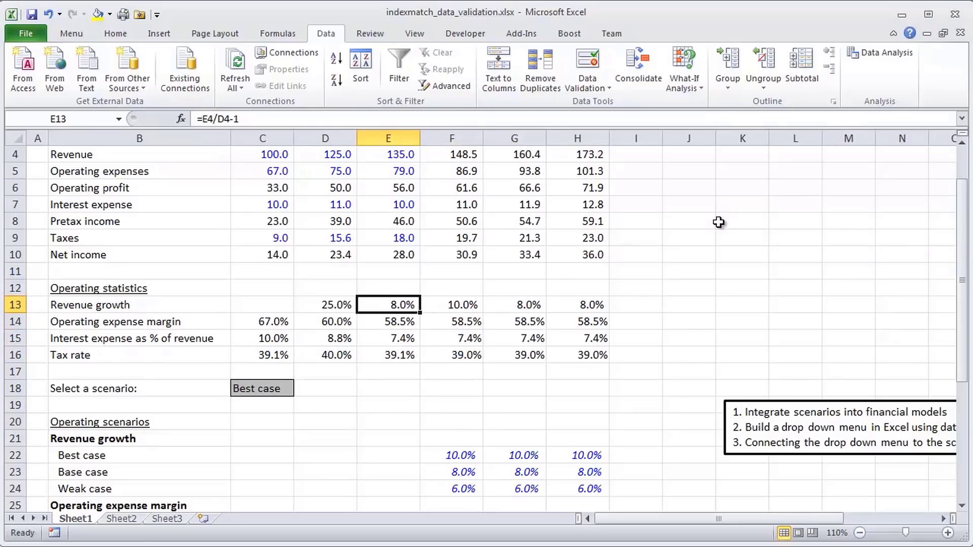
- Test the F13 revenue growth formula by switching the C18 scenario to Base case
key(Right)
key(Right)
key(Left)
key(Down)
key(Left)
key(Left)
key(Down)
key(Down)
key(Down)
key(Down)
key(alt+Down)
key(Down)
key(Return)
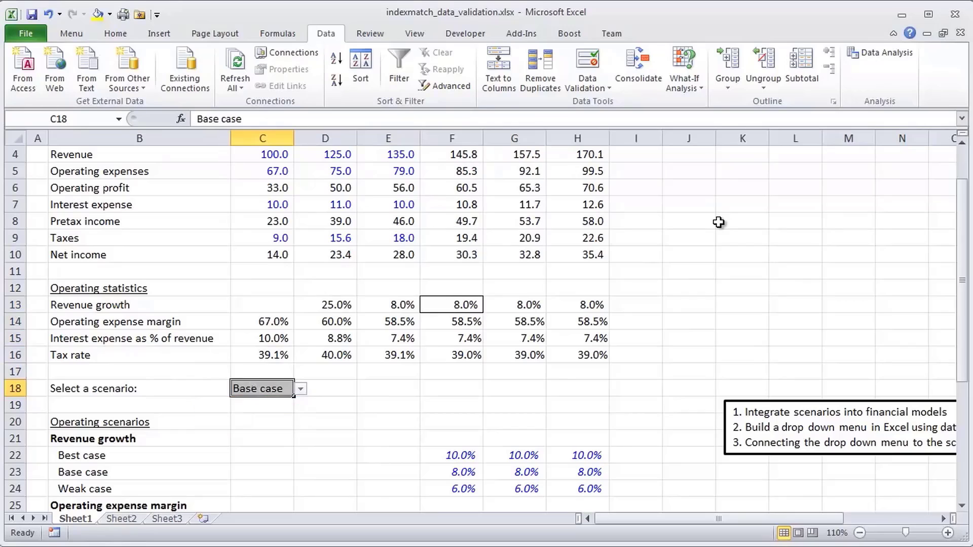
- Switch the C18 scenario to Weak case and go back to the revenue growth formula in F13
key(alt+Down)
key(Down)
key(Return)
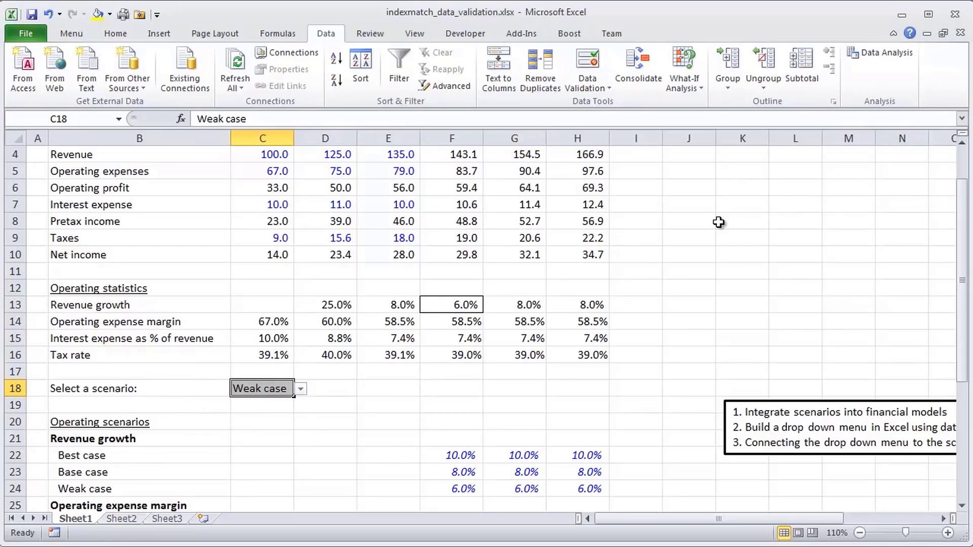
key(Right)
key(Right)
key(Up)
key(Up)
key(Right)
key(Up)
key(Up)
key(Up)
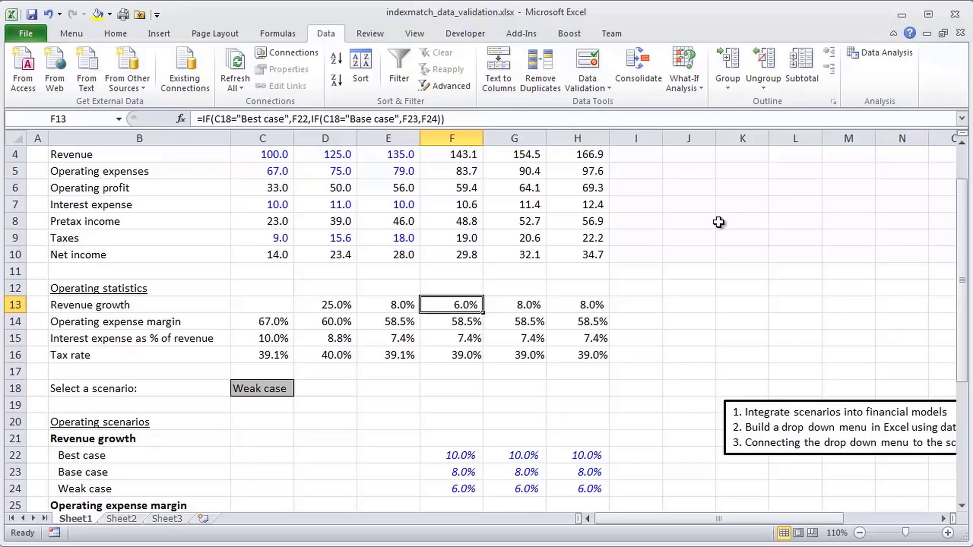
text(=)
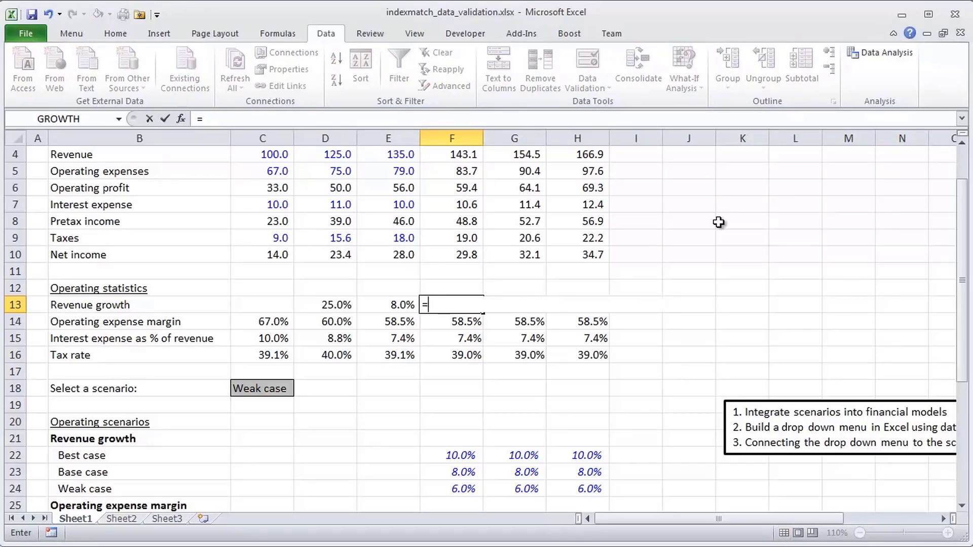
key(Escape)
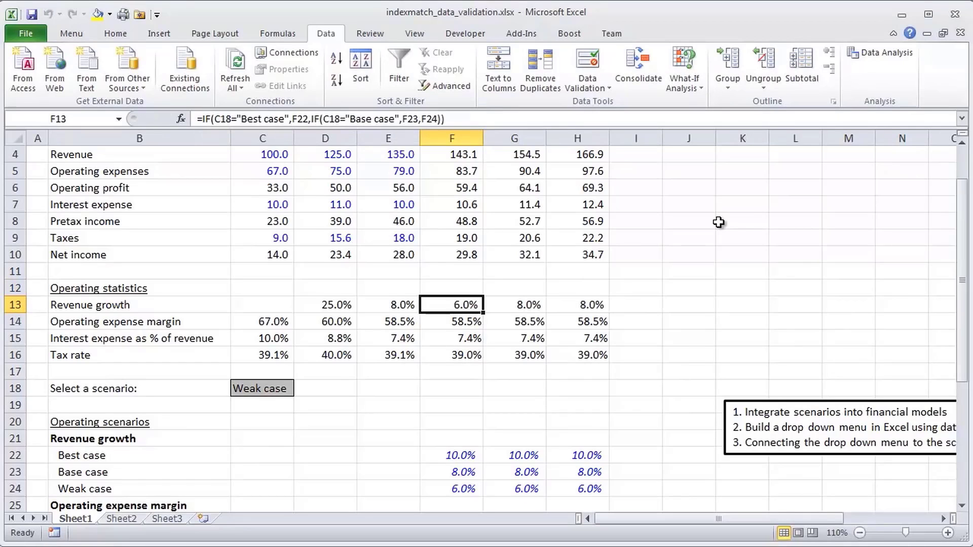
- Clear the forecast operating expense margin, interest expense percentage and tax rate in F14:H16
key(Down)
key(Down)
key(shift+Right)
key(shift+Right)
key(shift+Down)
key(Delete)
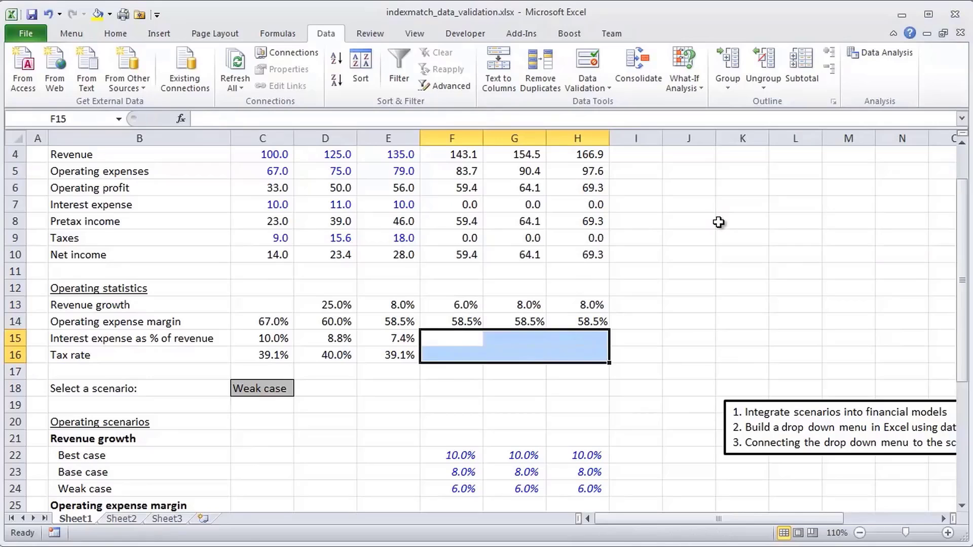
key(Up)
key(shift+Right)
key(shift+Right)
key(Delete)
key(Up)
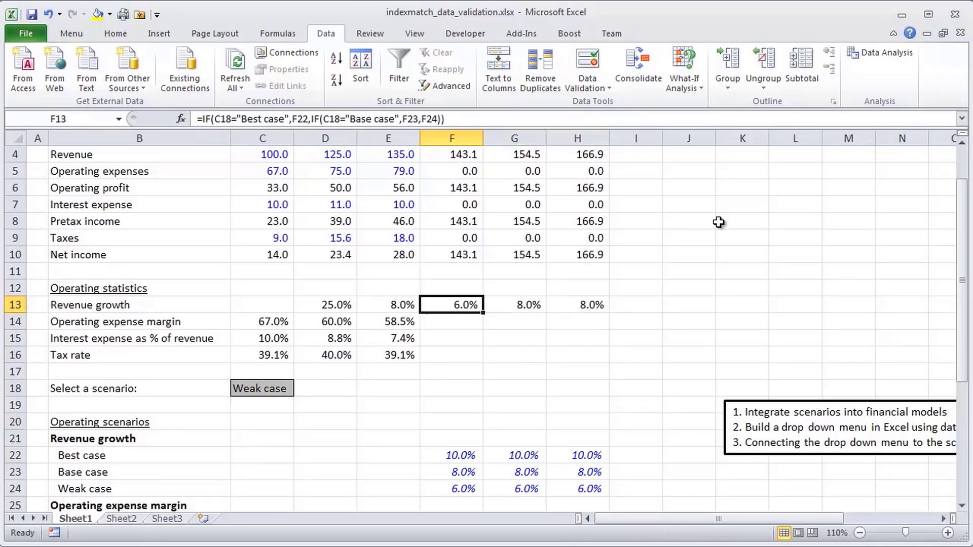
- Clear the forecast revenue growth cells F13:H13, including the nested IF formula
key(Down)
key(shift+Right)
key(shift+Down)
key(shift+Right)
key(shift+Down)
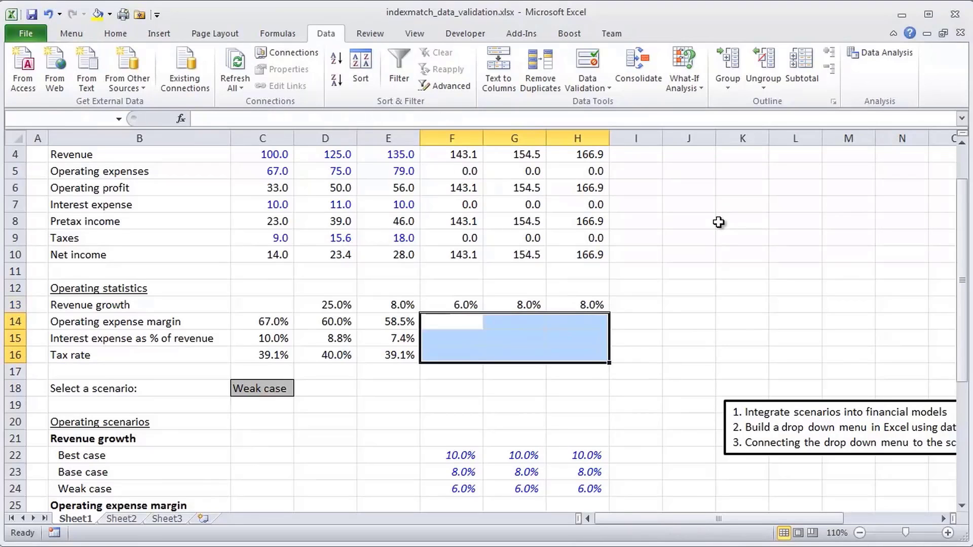
key(Up)
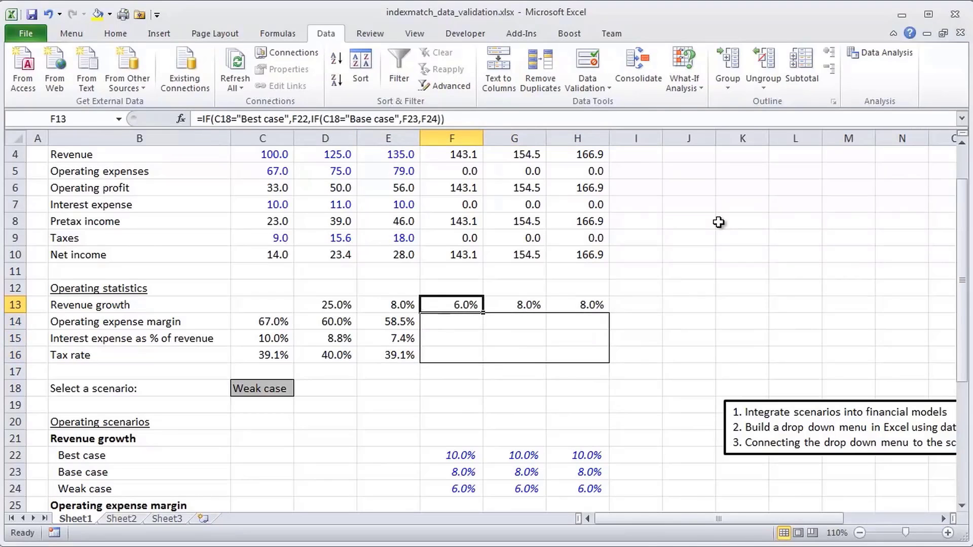
key(shift+Right)
key(shift+Right)
key(Delete)
- Enter =OFFSET(F21,3,0) in F13 to pull the weak case revenue growth
text(=offset)
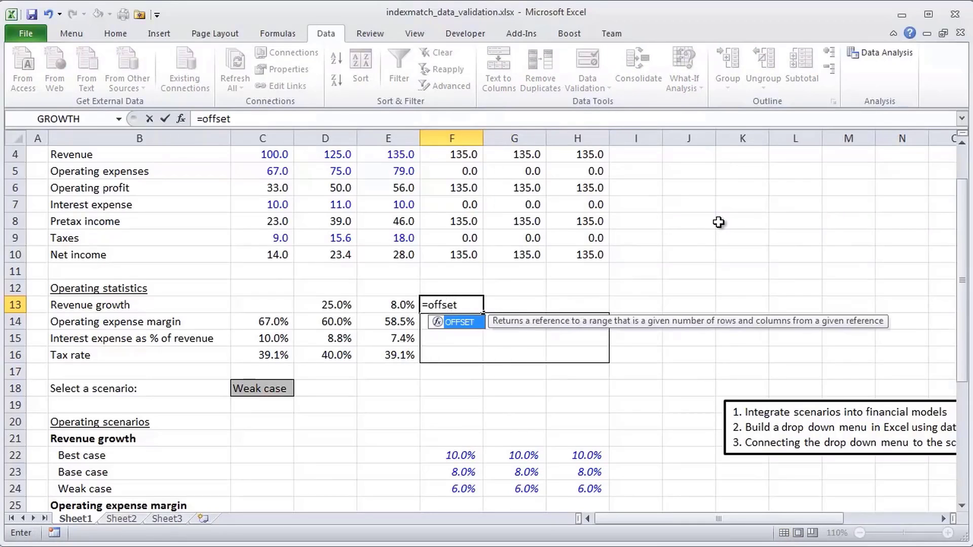
text(()
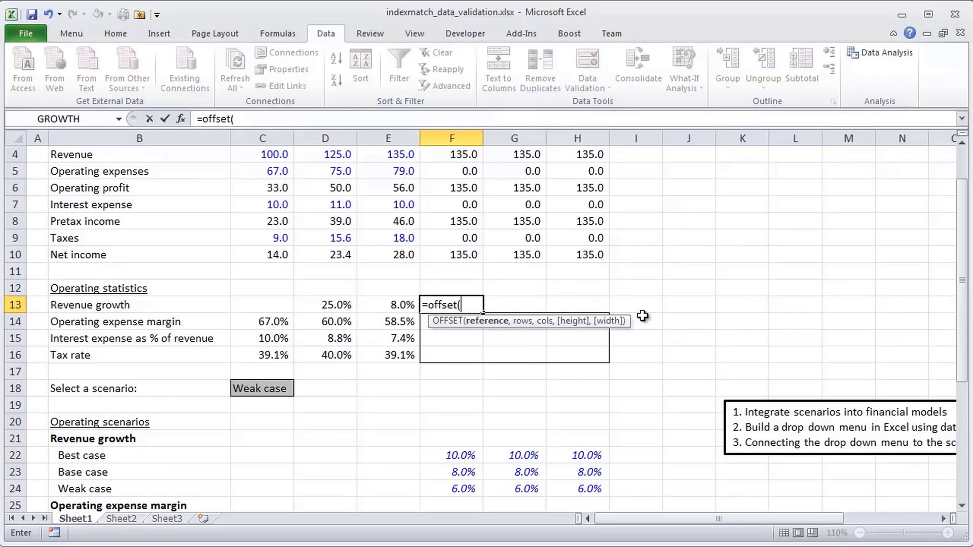
key(F2)
key(F2)
key(Down)
key(Down)
key(Down)
key(Down)
key(Down)
key(Down)
key(Down)
key(Down)
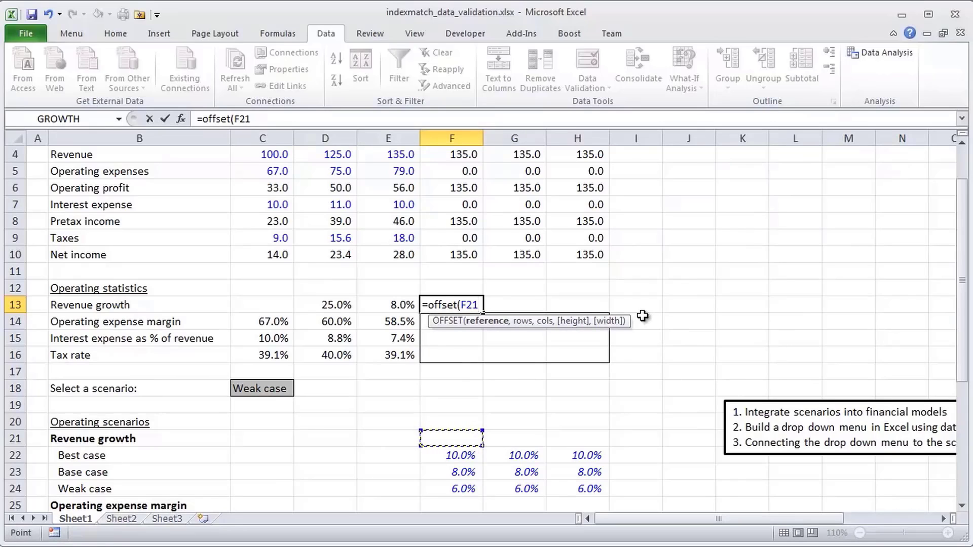
text(,)
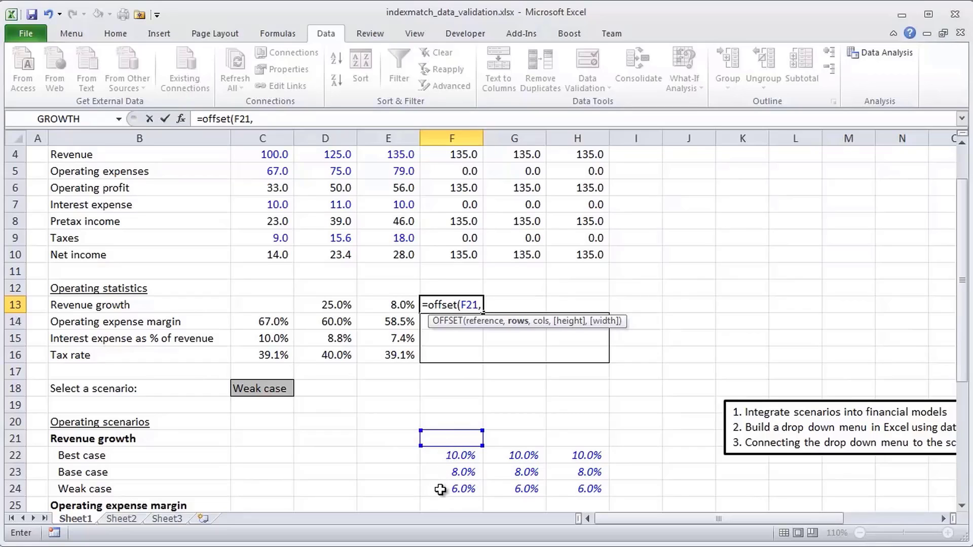
text(3,)
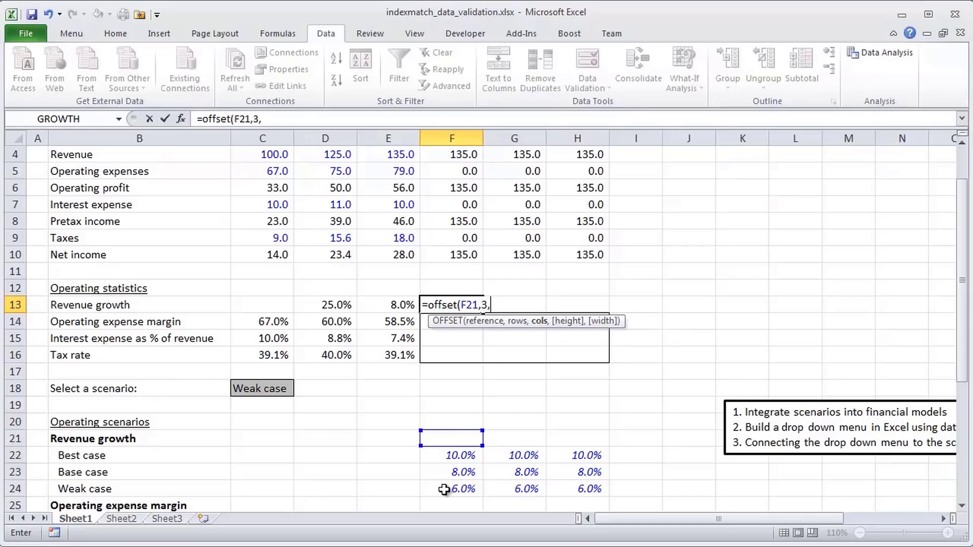
text(0))
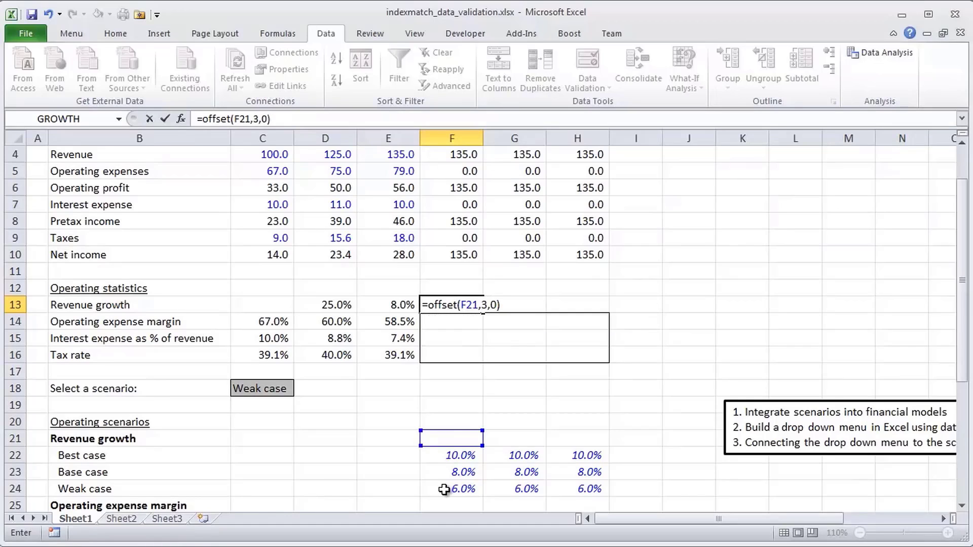
key(ctrl+Return)
- Change the rows argument of the OFFSET formula in F13 to 2 for the base case
key(F2)
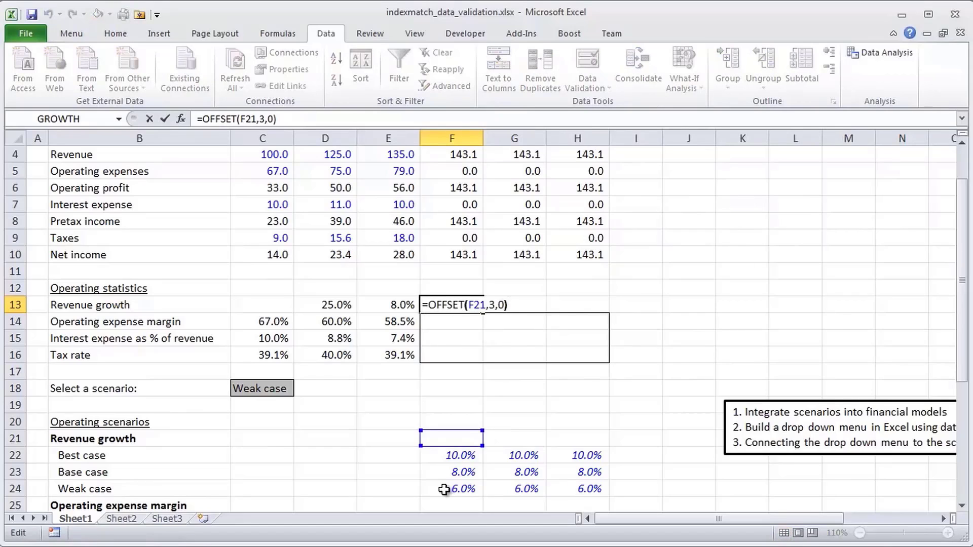
key(Escape)
key(F2)
key(Left)
key(Left)
key(Left)
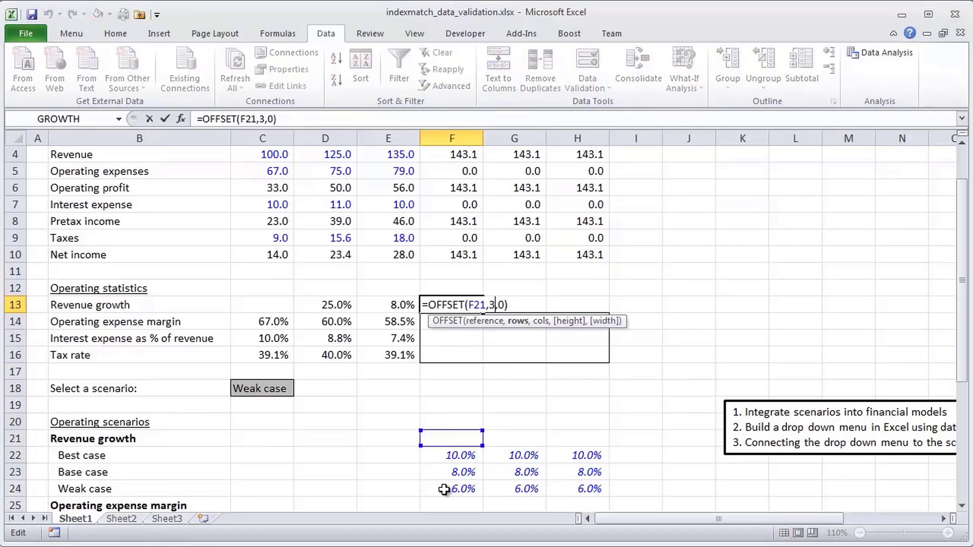
key(shift+Left)
text(2)
key(ctrl+Return)
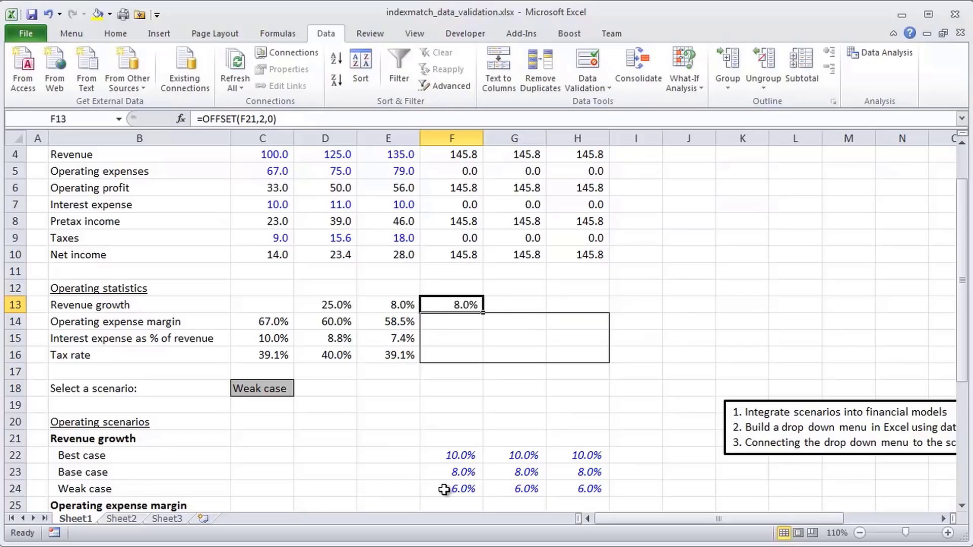
- Set the rows argument of the OFFSET formula in F13 to 1 for the best case
key(F2)
key(Left)
key(Left)
key(Left)
key(shift+Left)
text(1)
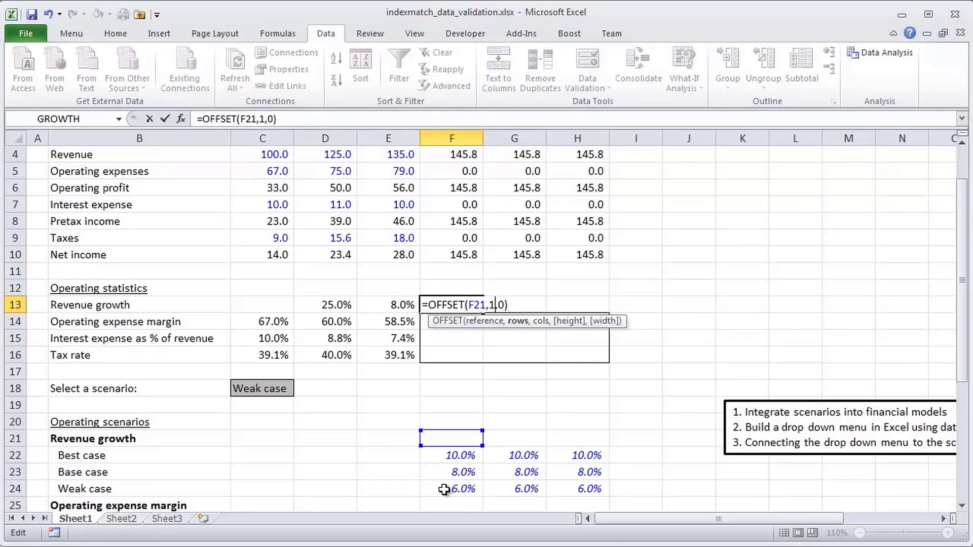
key(ctrl+Return)
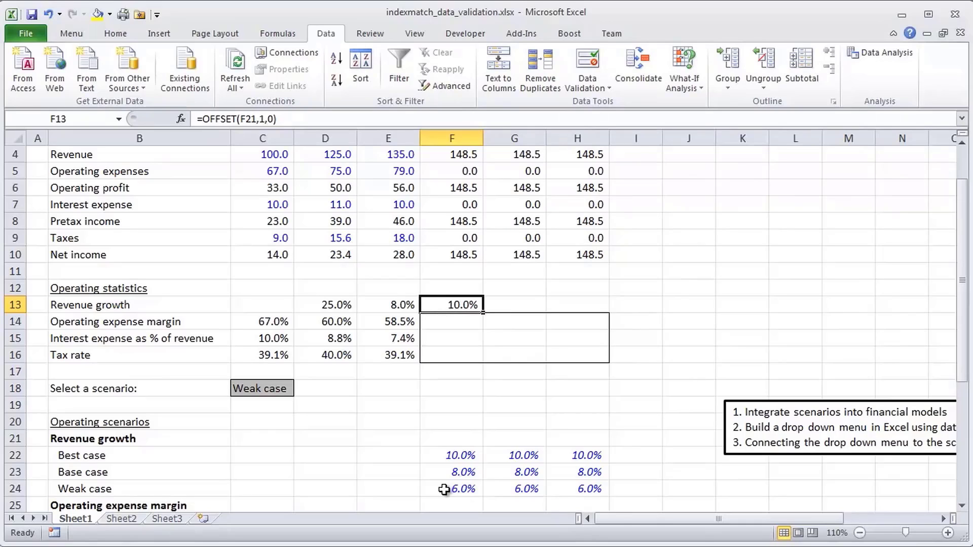
- Replace the rows argument of the F13 OFFSET formula with a MATCH function that looks up the scenario in C18
key(F2)
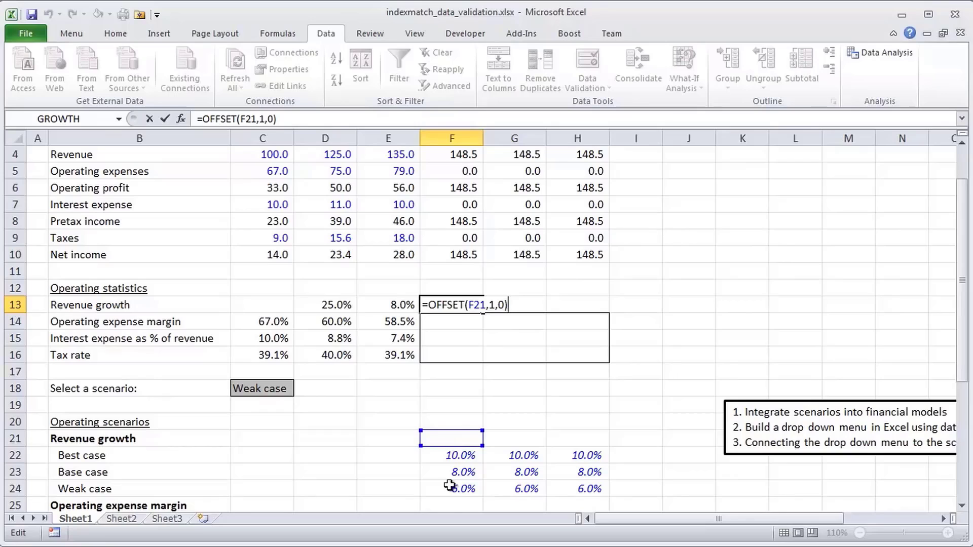
double_click(502, 304)
click(502, 304)
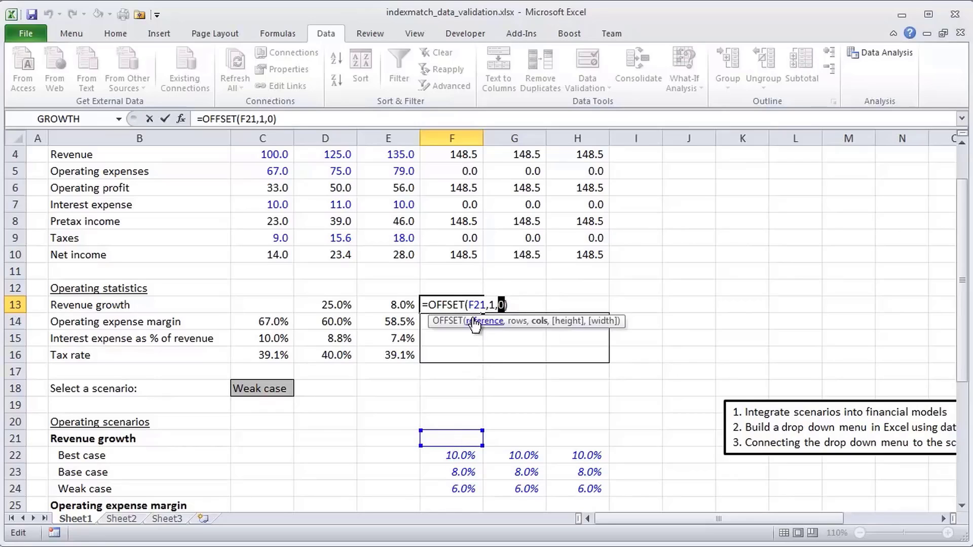
key(shift+Left)
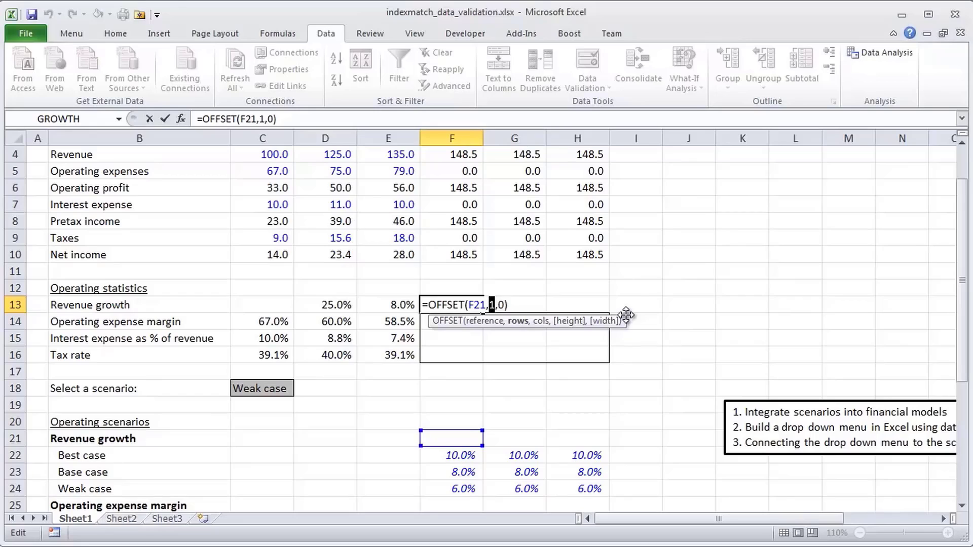
text(match)
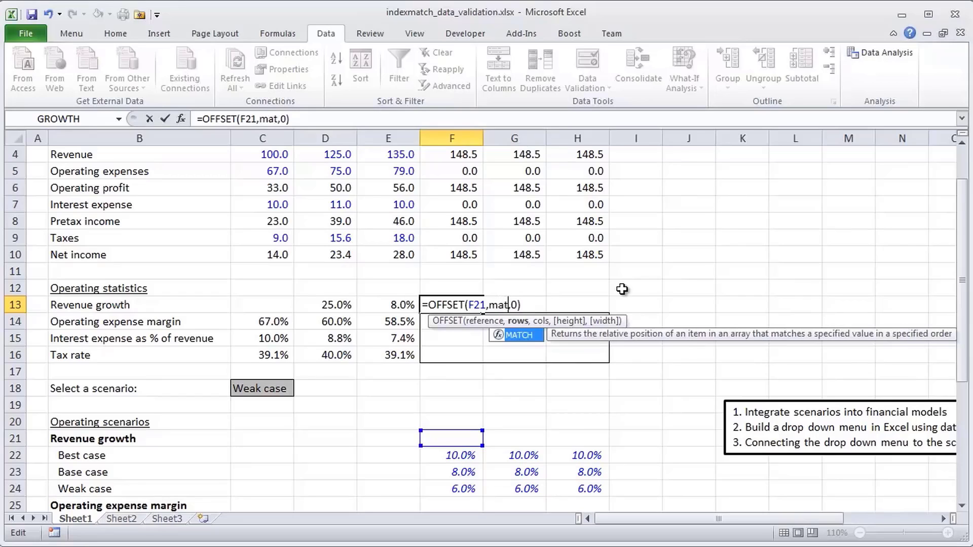
text(()
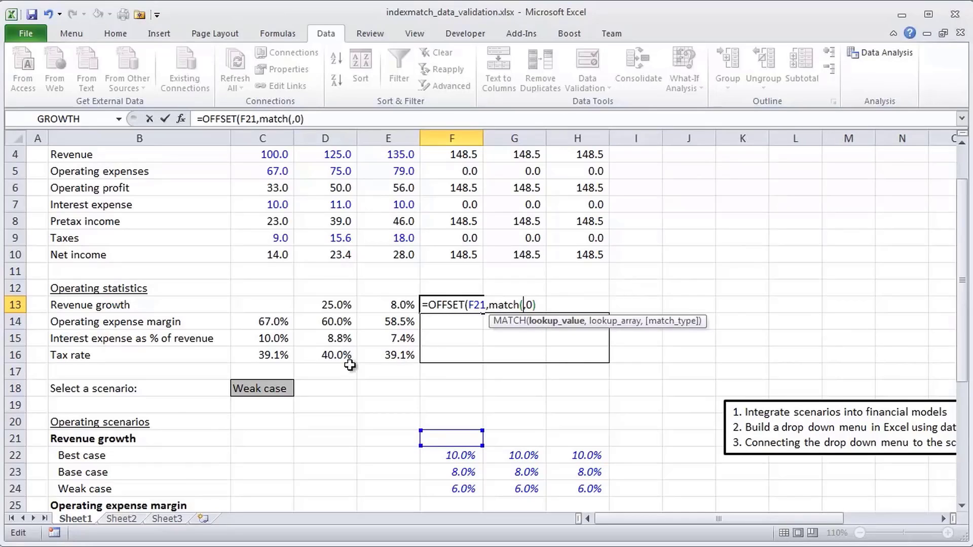
click(274, 391)
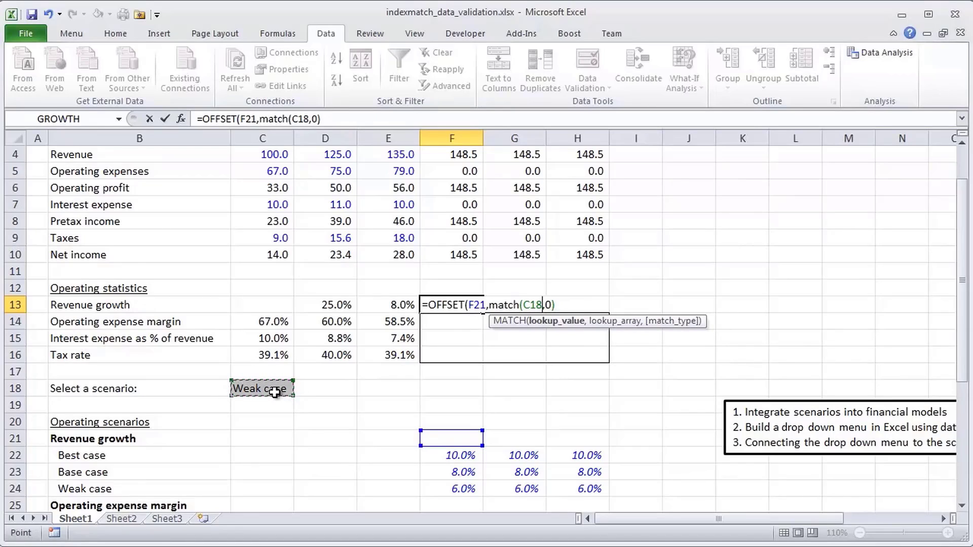
text(,)
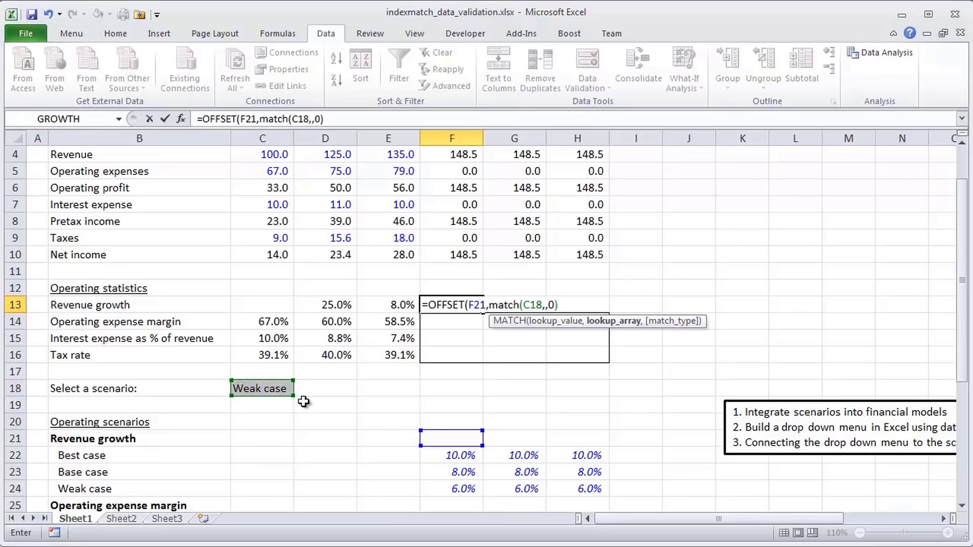
- Complete the MATCH with lookup array B22:B24 and match type 0, and enter the formula in F13
drag(111, 456, 107, 490)
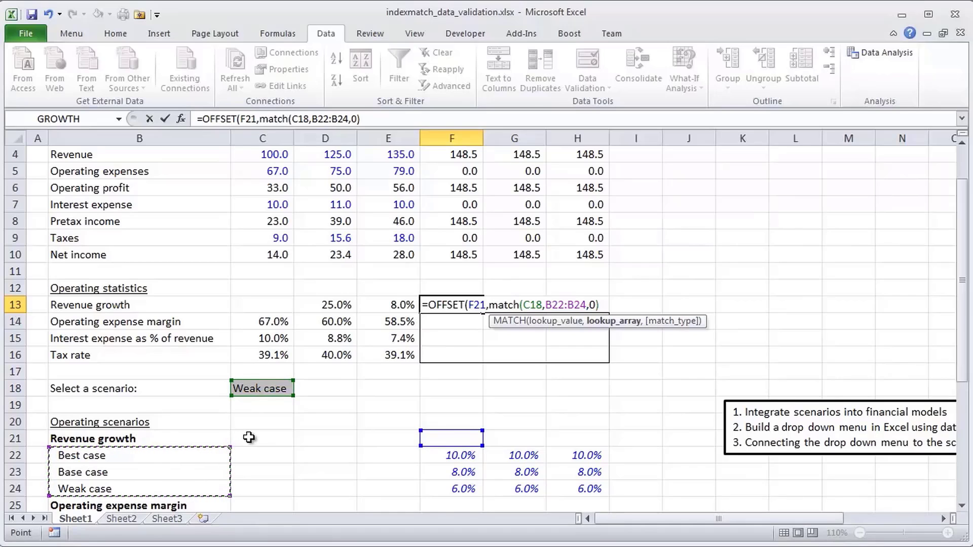
text(,)
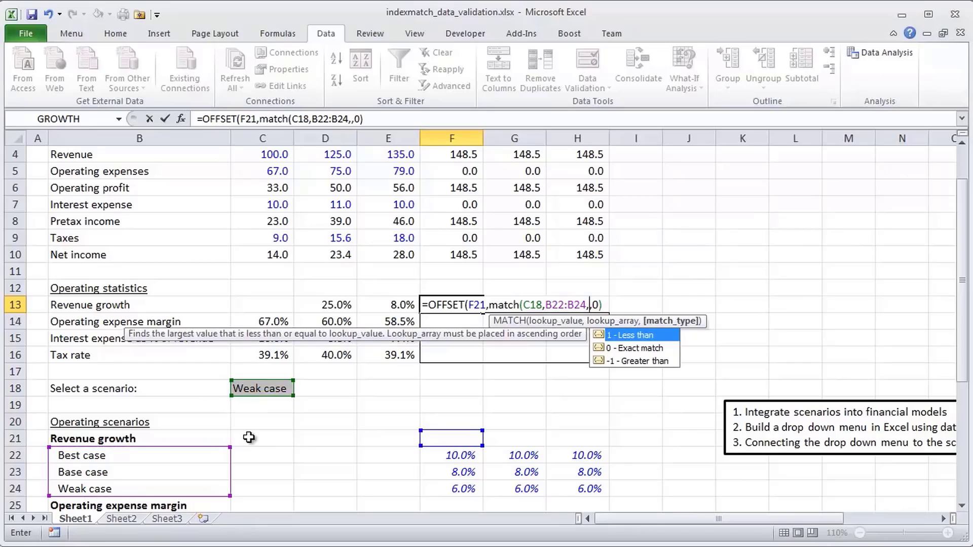
text(0)
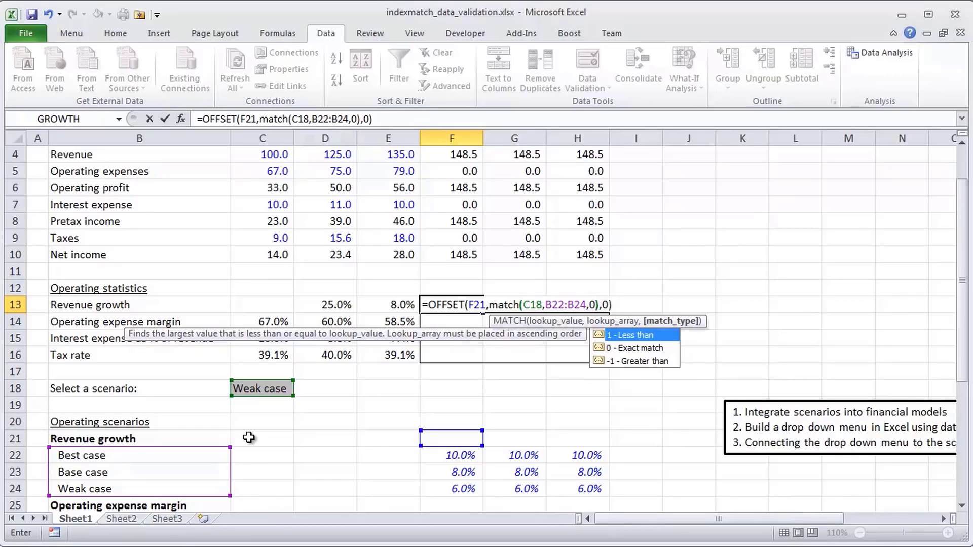
text())
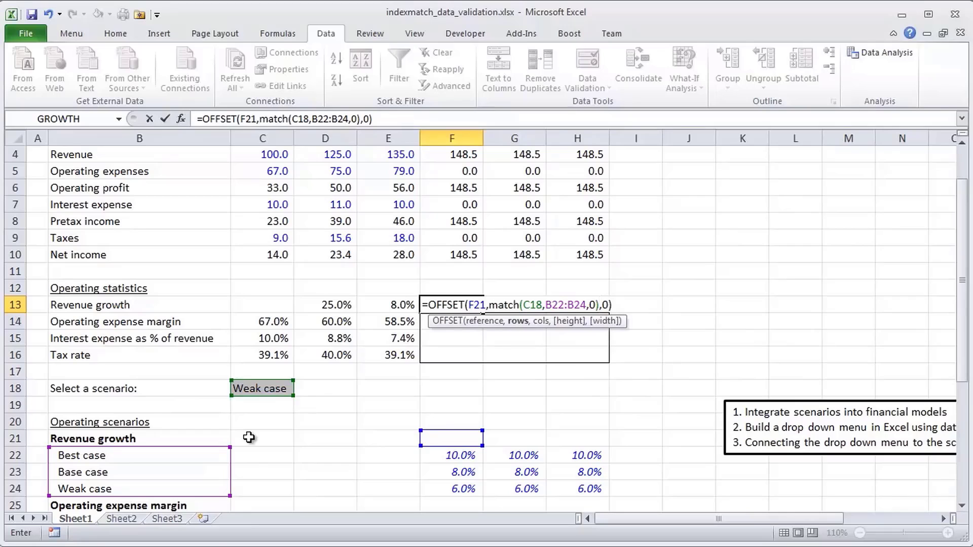
key(ctrl+Return)
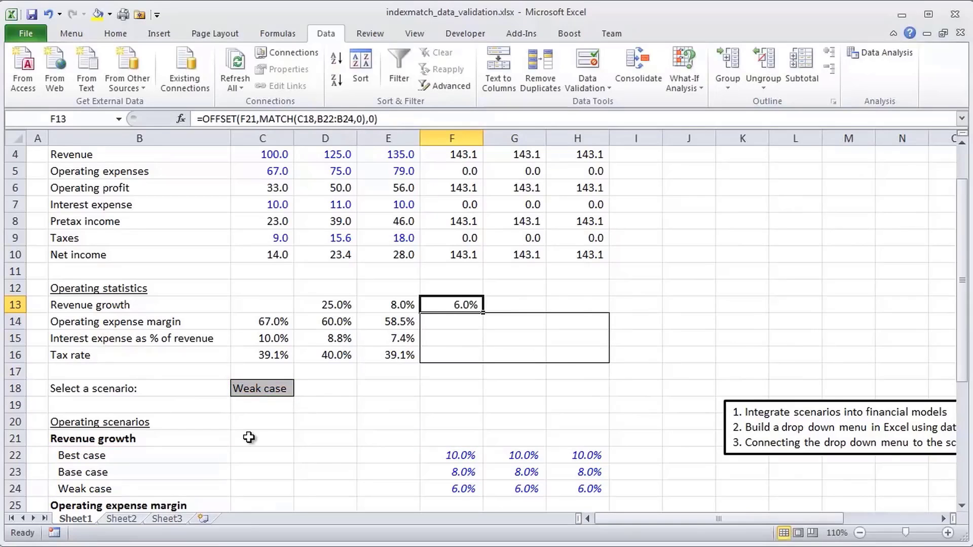
- Test the F13 growth formula by switching the scenario in C18 to Base case
key(F2)
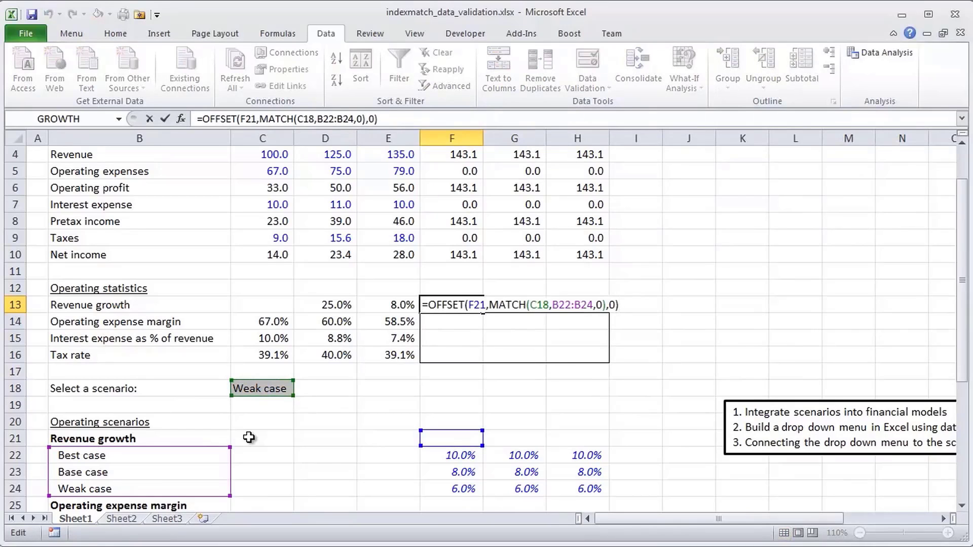
key(Escape)
key(Left)
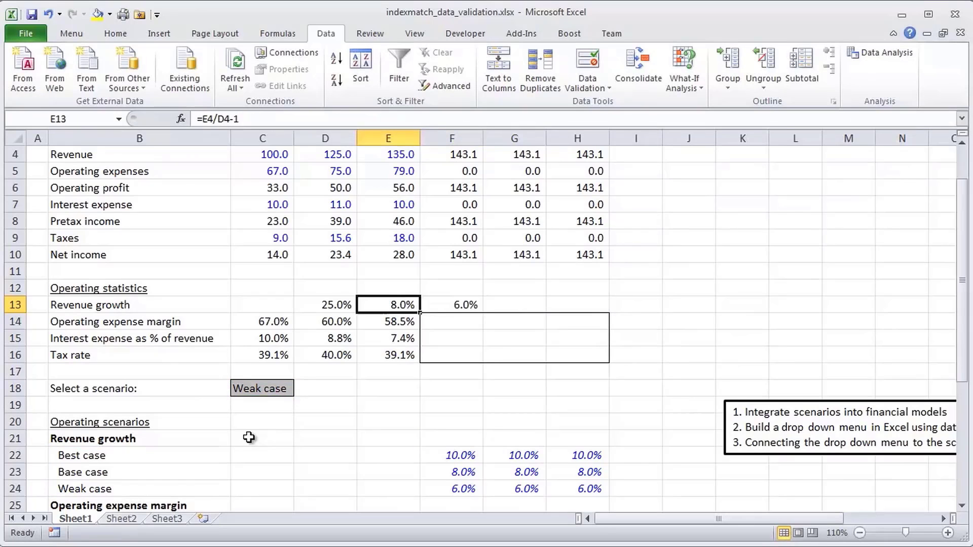
key(Left)
key(Down)
key(Down)
key(Down)
key(Down)
key(Down)
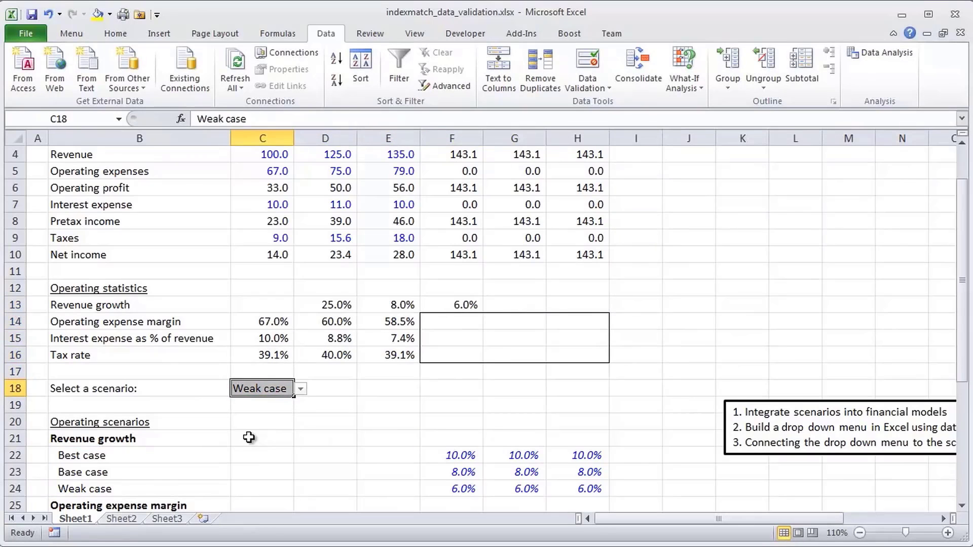
key(alt+Down)
key(Up)
key(Return)
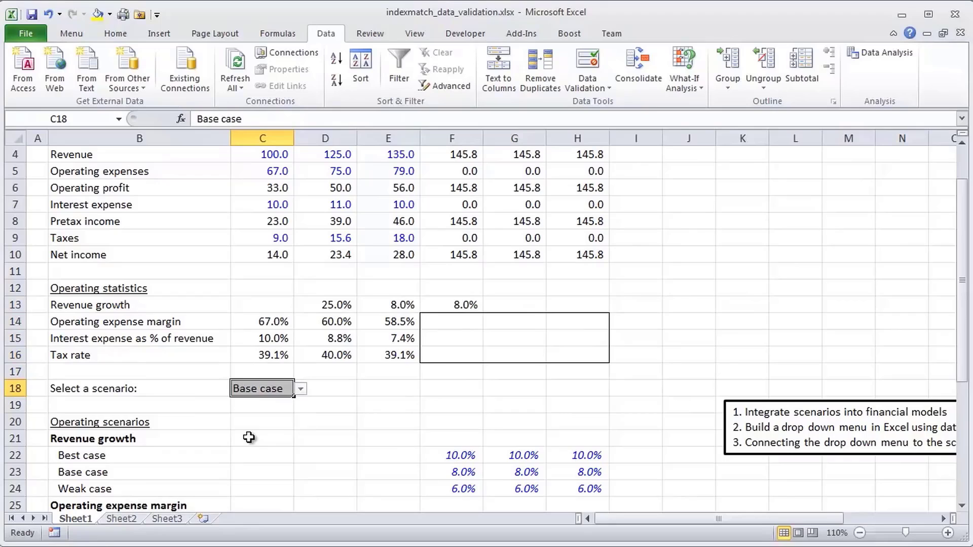
- Switch the scenario in C18 to Best case to test the F13 growth formula
key(alt+Down)
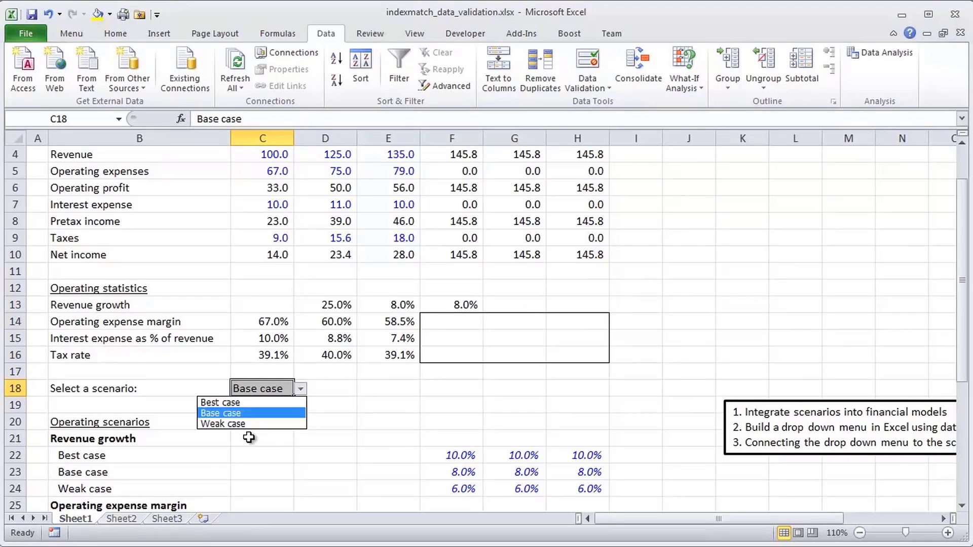
key(Up)
key(Return)
key(Right)
key(Right)
key(Up)
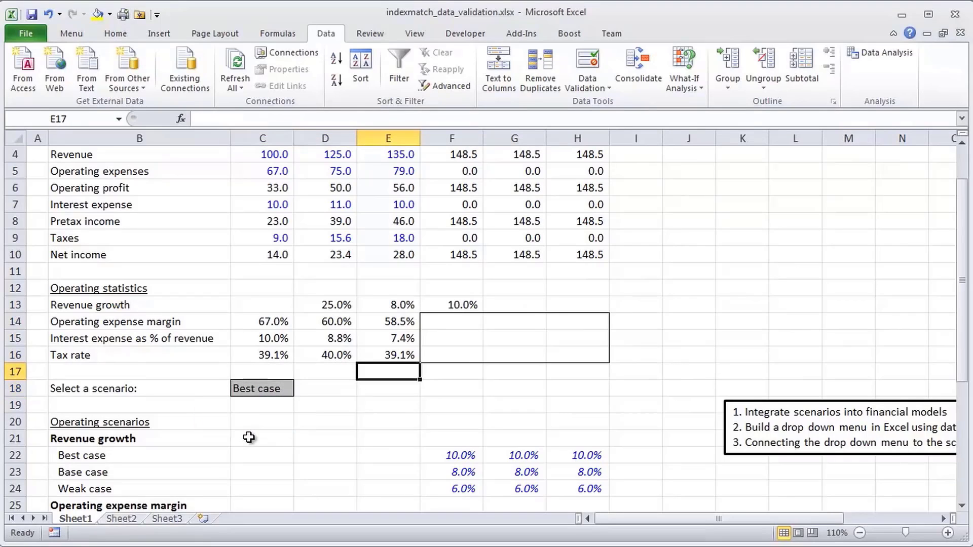
- Make the MATCH lookup array in the F13 formula absolute as $B$22:$B$24
key(Right)
key(Up)
key(Up)
key(Up)
key(Up)
text(=OFFSET(F21,MATCH(C18,B22:B24,0),0))
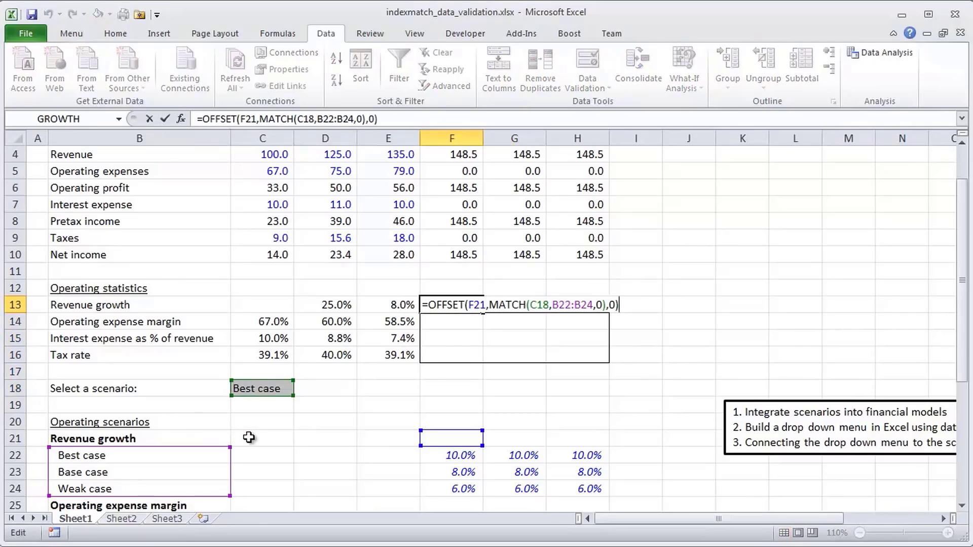
key(Left)
key(Left)
key(Left)
key(Left)
key(Left)
key(Left)
key(Left)
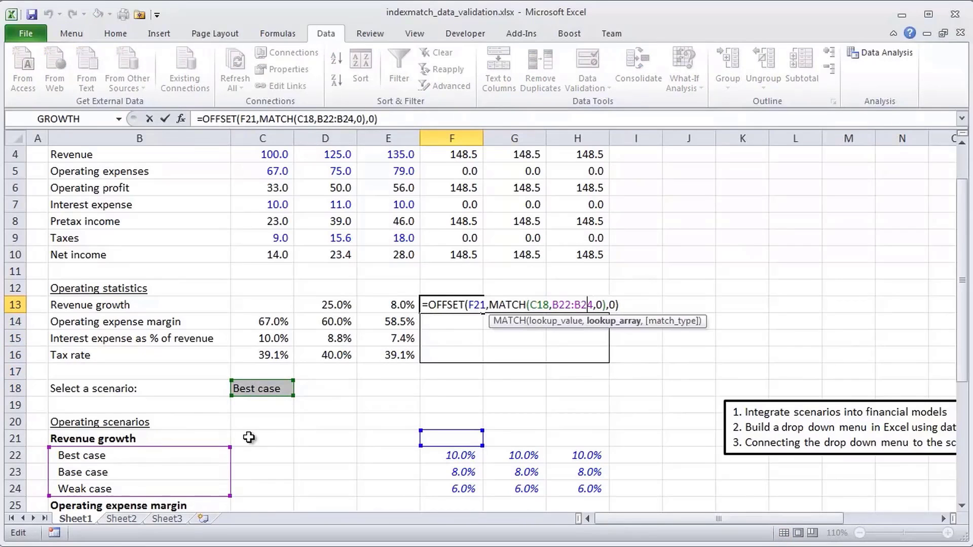
key(F4)
key(Left)
key(Left)
key(Left)
key(Left)
key(Left)
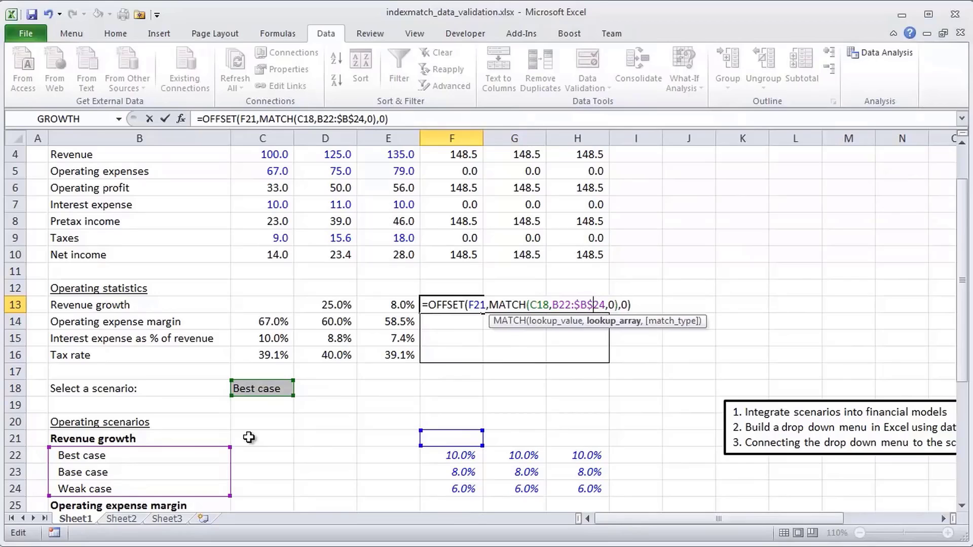
key(Left)
key(Left)
key(Left)
key(F4)
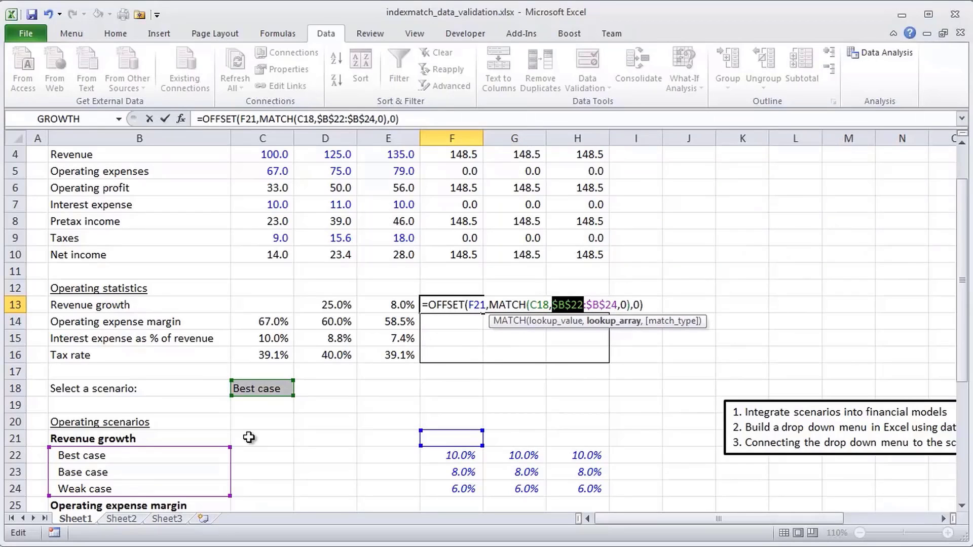
key(Right)
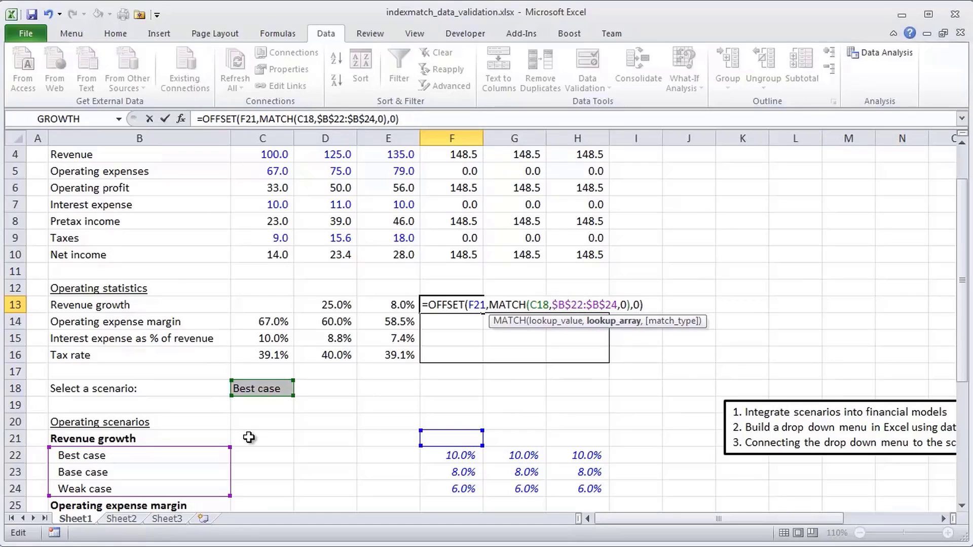
- Make the OFFSET reference in F13 absolute as $F$21 and enter the edited formula
key(Left)
key(Left)
key(Left)
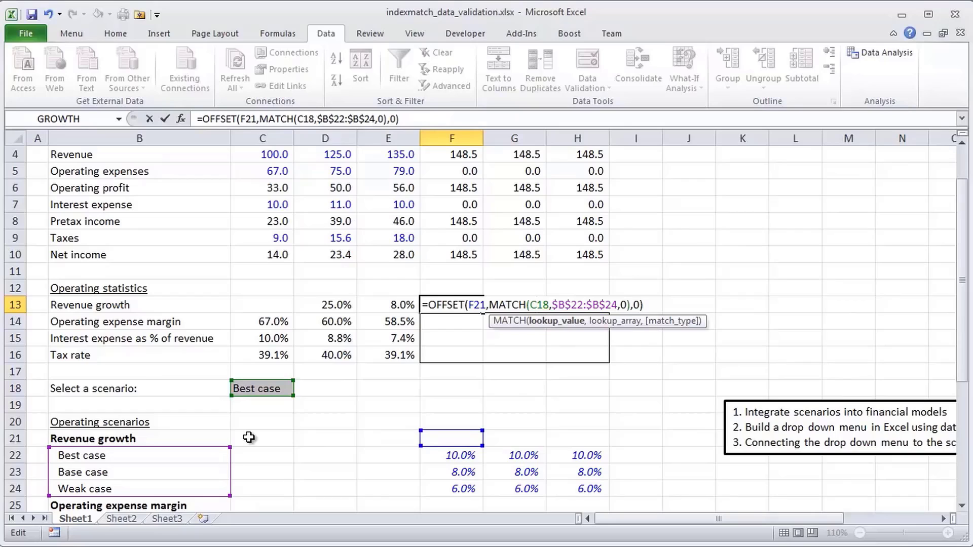
key(Right)
key(Left)
key(Left)
key(Left)
key(Left)
key(Left)
key(Left)
key(Left)
key(Left)
key(Left)
key(Left)
key(Left)
key(Left)
key(Right)
key(Right)
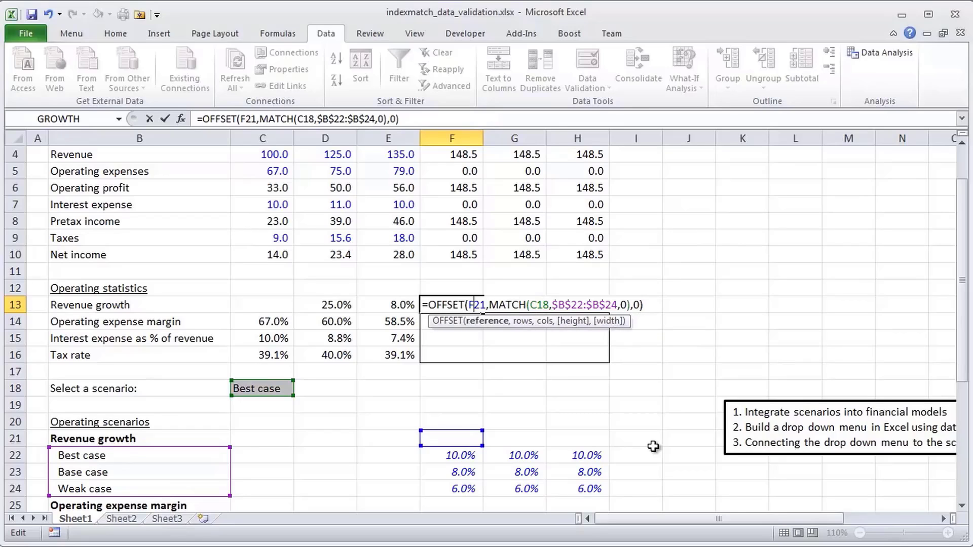
key(F4)
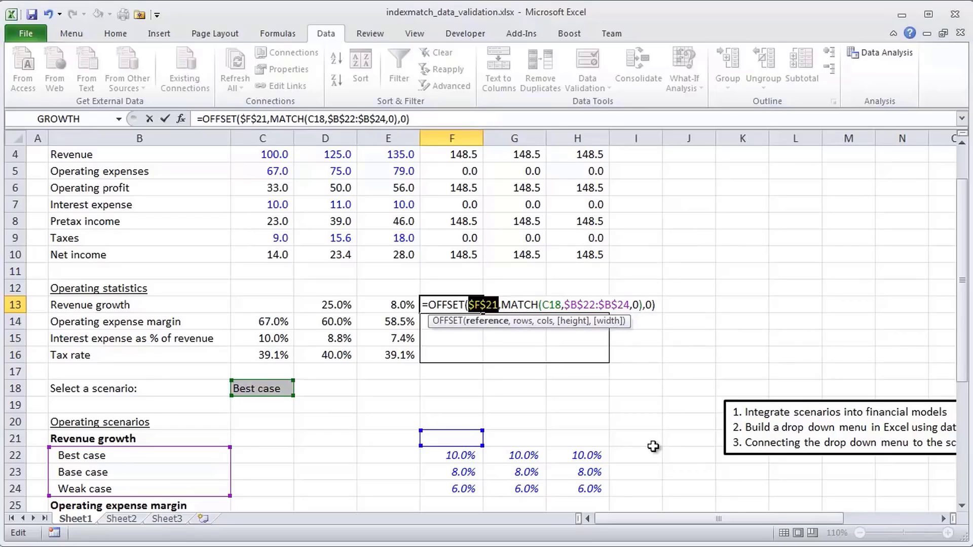
key(ctrl+Return)
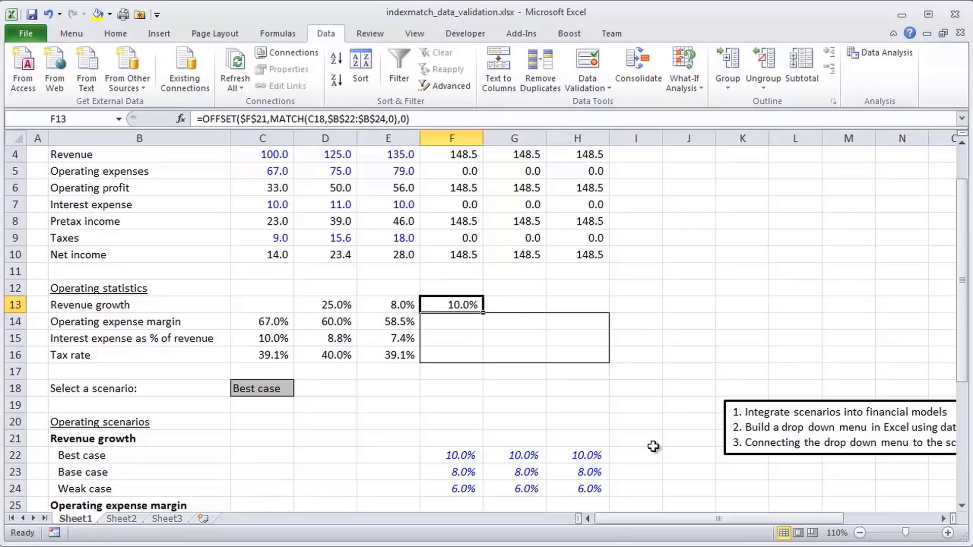
- Fill the F13 formula across to H13 and inspect the copied cell references in G13
key(shift+Right)
key(shift+Right)
key(ctrl+r)
key(Right)
key(F2)
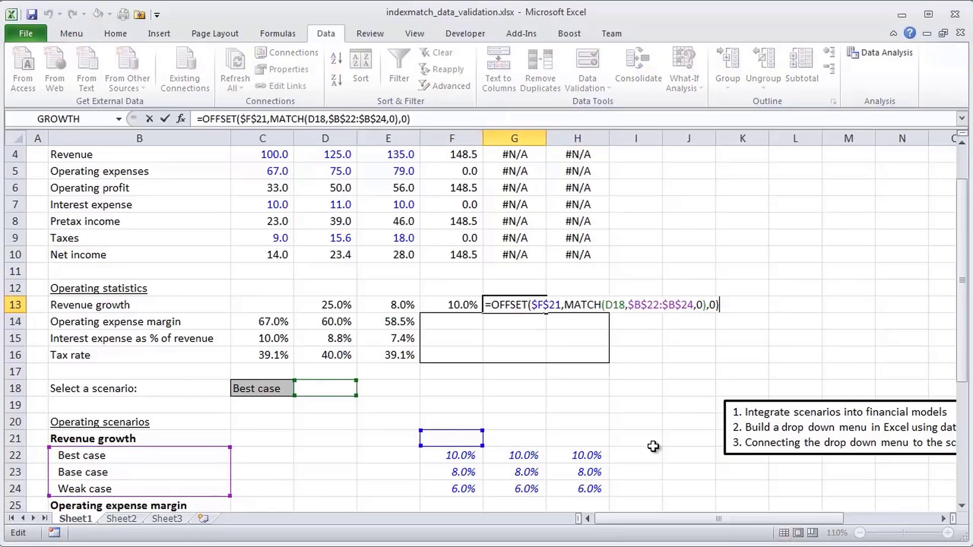
key(Escape)
- Reopen the F13 formula and change the OFFSET reference back to relative F21
key(Left)
key(F2)
key(Left)
key(Left)
key(Left)
key(Left)
key(Left)
key(Left)
key(Left)
key(Left)
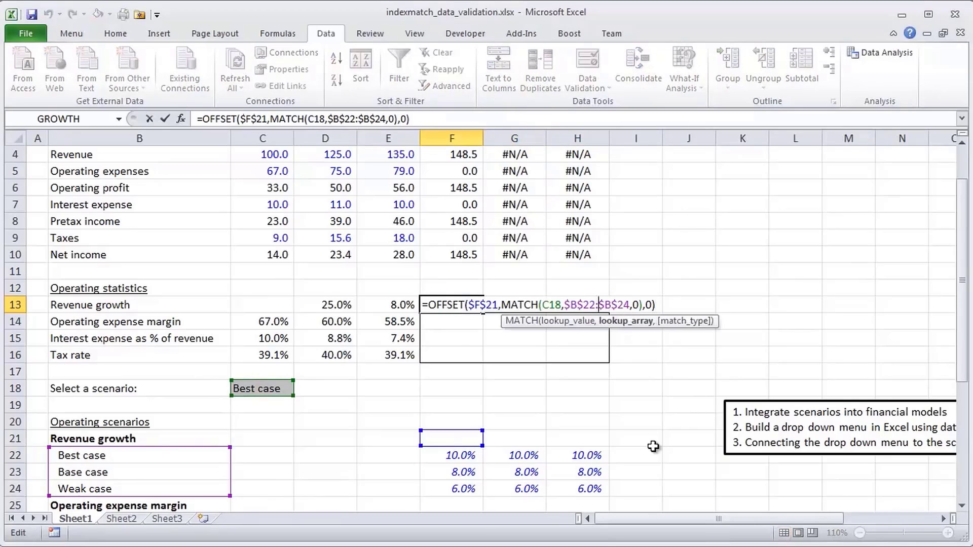
key(F4)
key(F4)
key(F4)
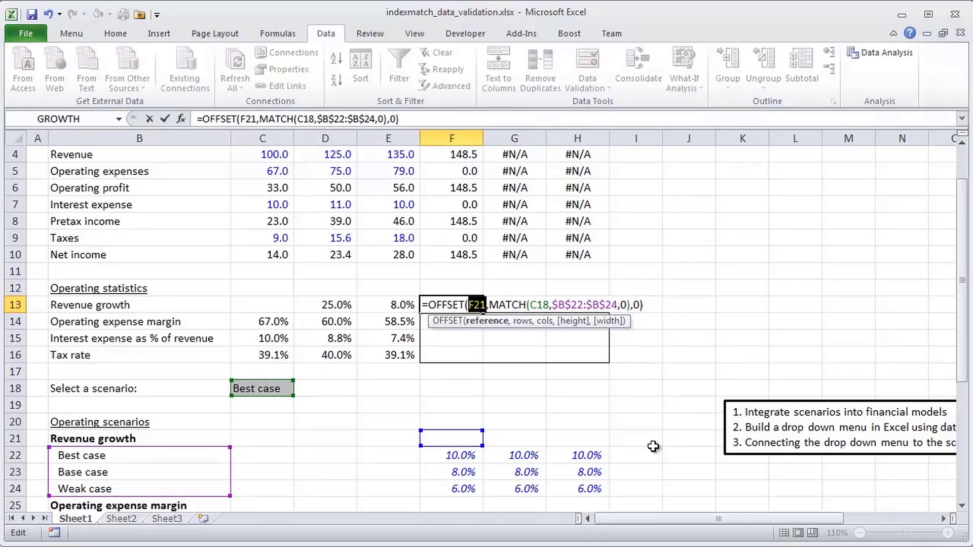
- Make the MATCH lookup value absolute as $C$18 and enter the formula in F13
key(Right)
key(Right)
key(Right)
key(Right)
key(Right)
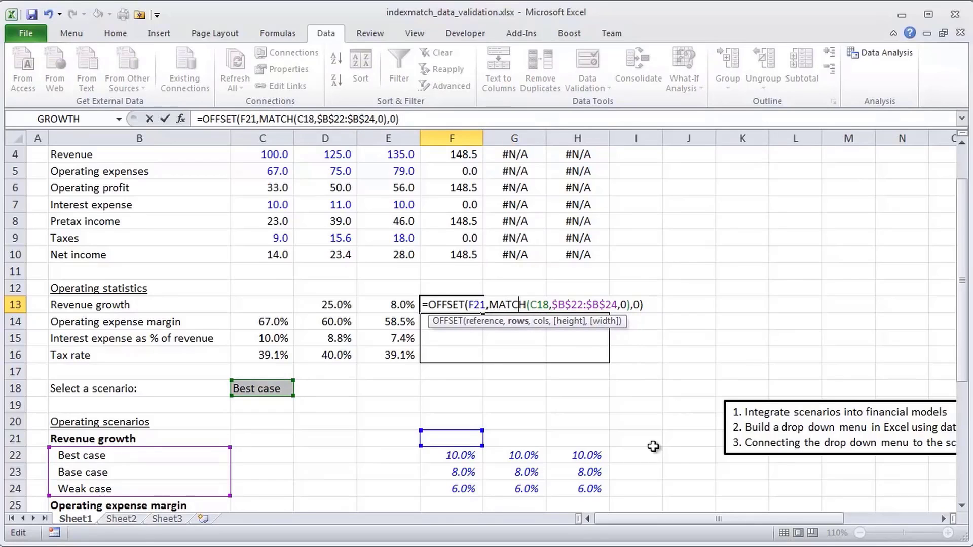
key(Right)
key(F4)
key(ctrl+Return)
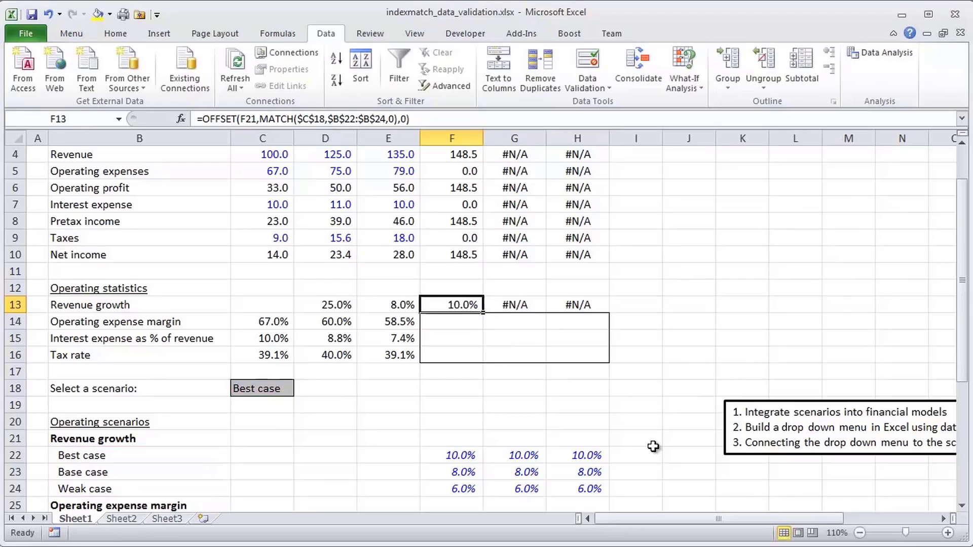
- Copy the corrected revenue growth formula from F13 across through H13
key(shift+Right)
key(shift+Right)
key(ctrl+r)
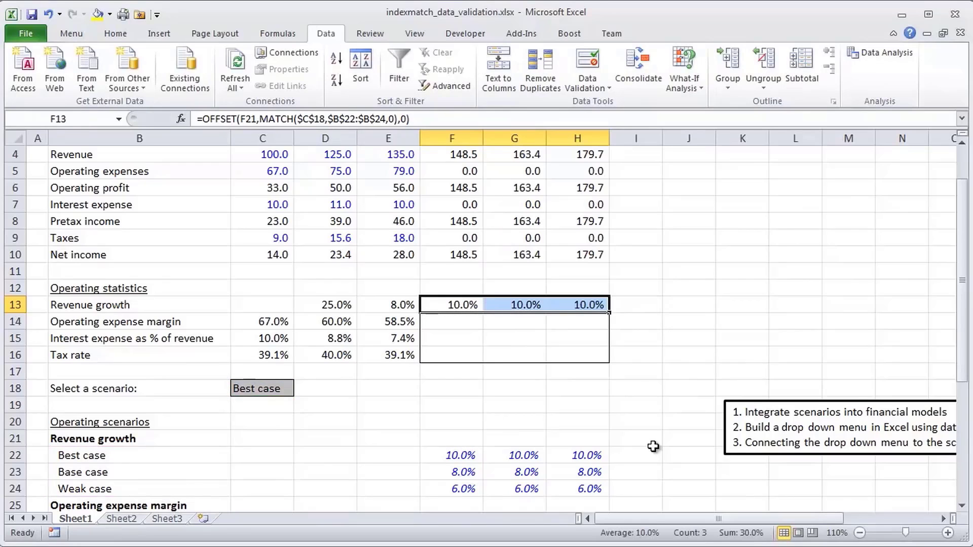
key(Right)
key(Right)
- Set the scenario in C18 to Base case to test the growth formulas in F13:H13
key(Left)
key(Left)
key(Left)
key(Left)
key(Left)
key(Down)
key(Down)
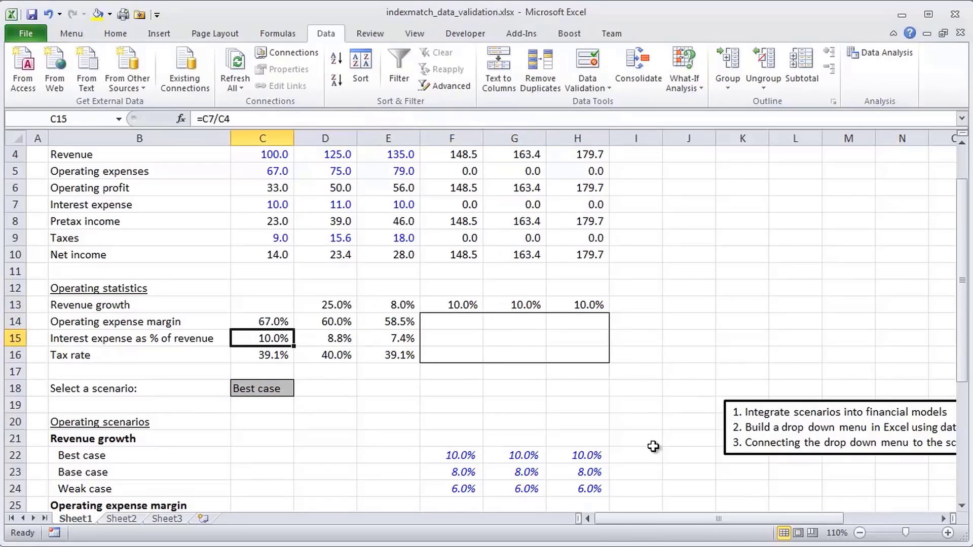
key(Down)
key(Down)
key(Down)
key(alt+Down)
key(Down)
key(Return)
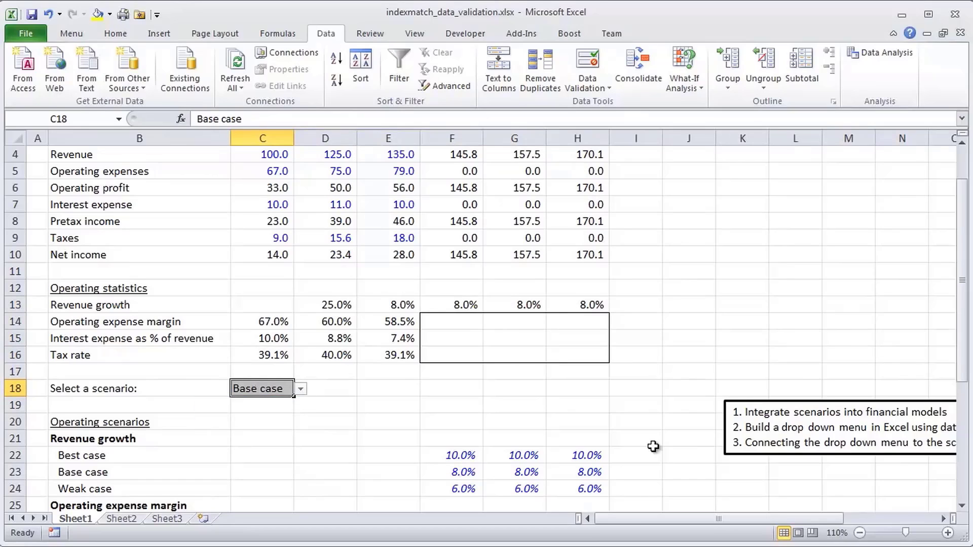
- Switch the scenario in C18 to Weak case to test the F13:H13 growth formulas
key(alt+Down)
key(Down)
key(Return)
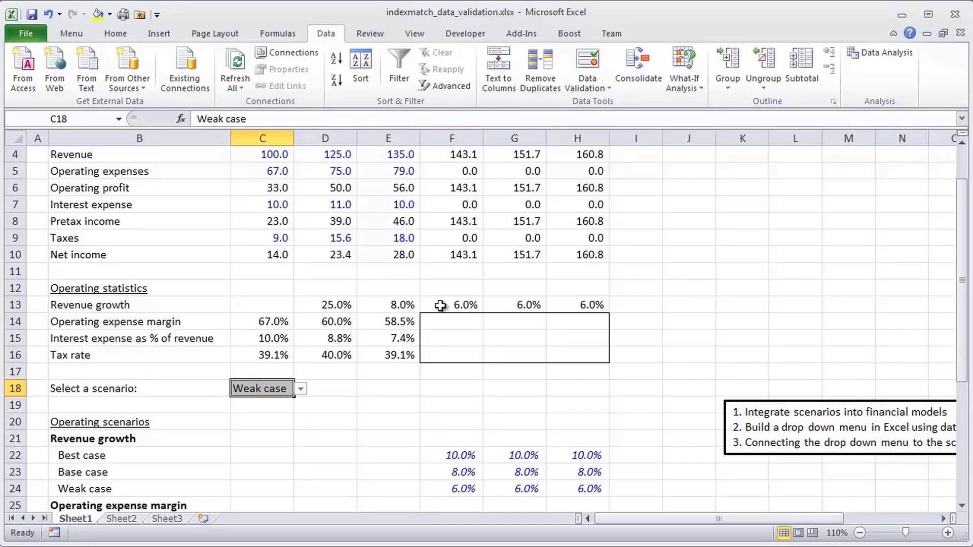
- Examine the empty forecast assumption cells F14:H16 and the 2013 revenue formula in F4
drag(444, 320, 585, 357)
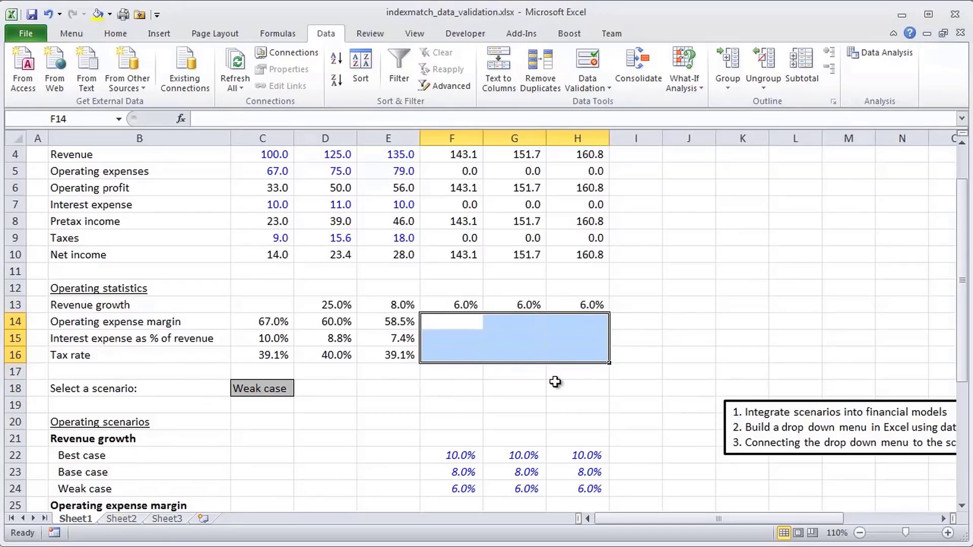
scroll(558, 382, up, 1)
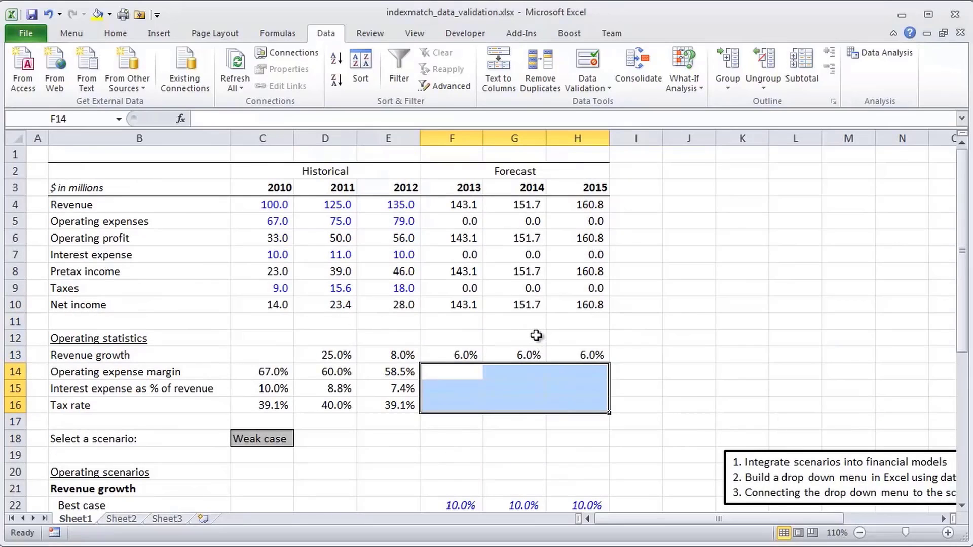
click(463, 209)
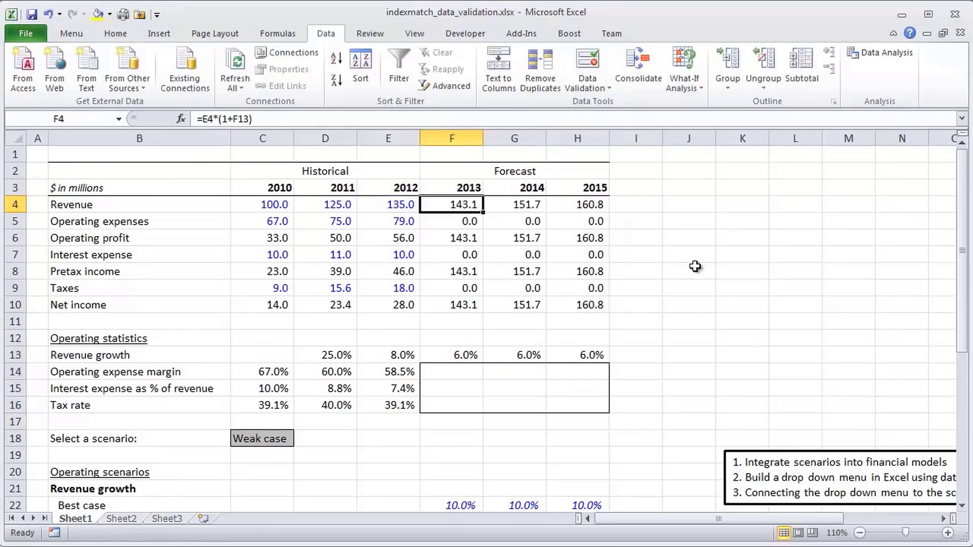
- Select Best case as the C18 scenario to check its effect on the forecast
click(256, 439)
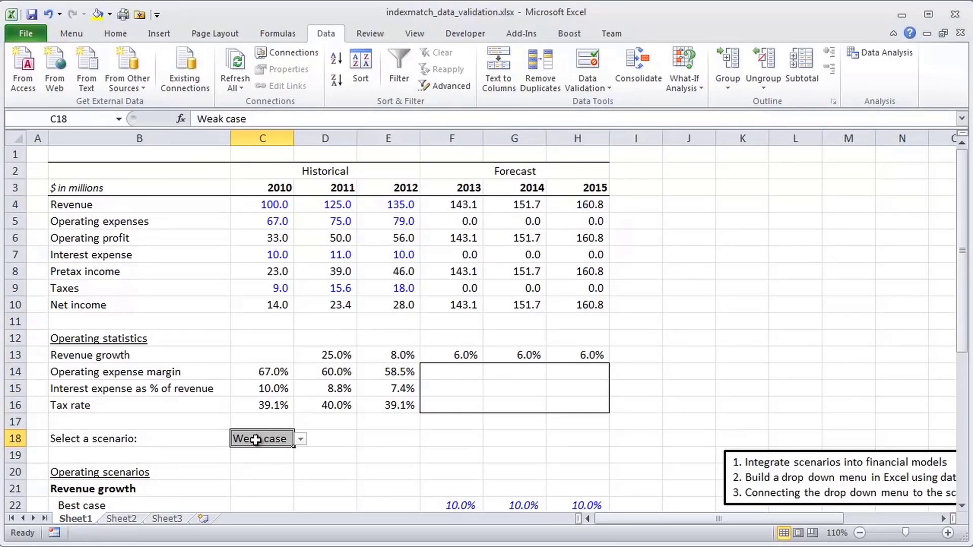
click(301, 438)
click(295, 450)
- Change the scenario in C18 to Base case
click(301, 439)
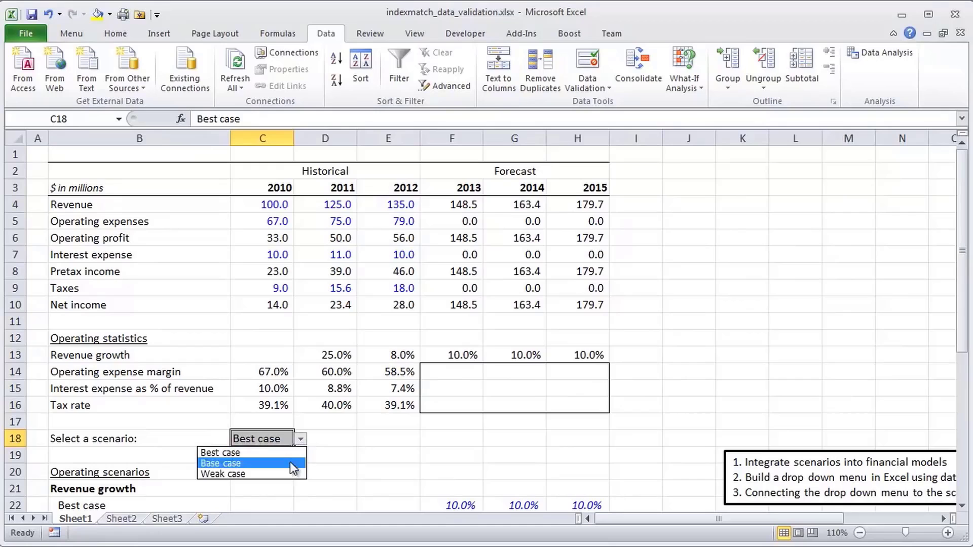
click(290, 461)
click(301, 440)
click(305, 444)
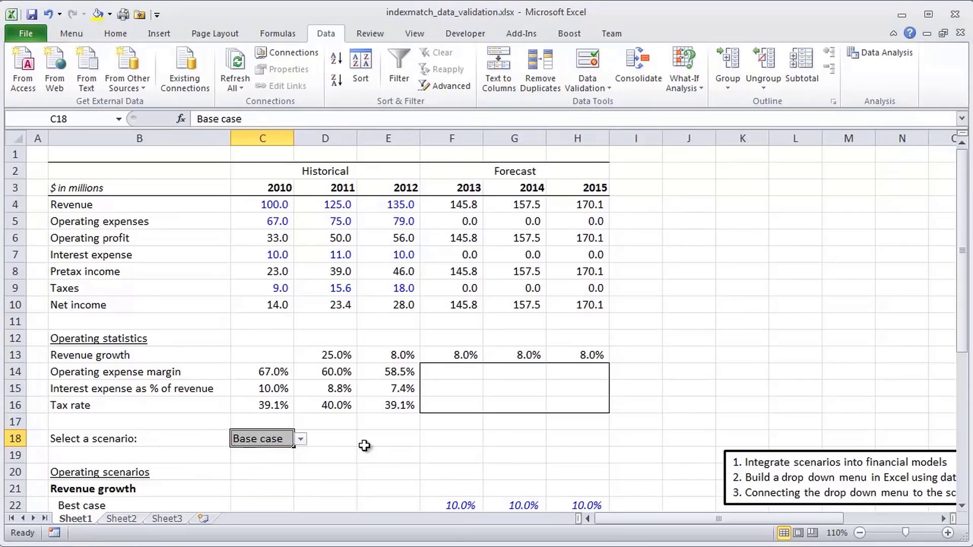
- Compare the revenue growth scenario inputs starting at F22 with the growth formulas in F13:H13
scroll(365, 445, down, 1)
click(455, 458)
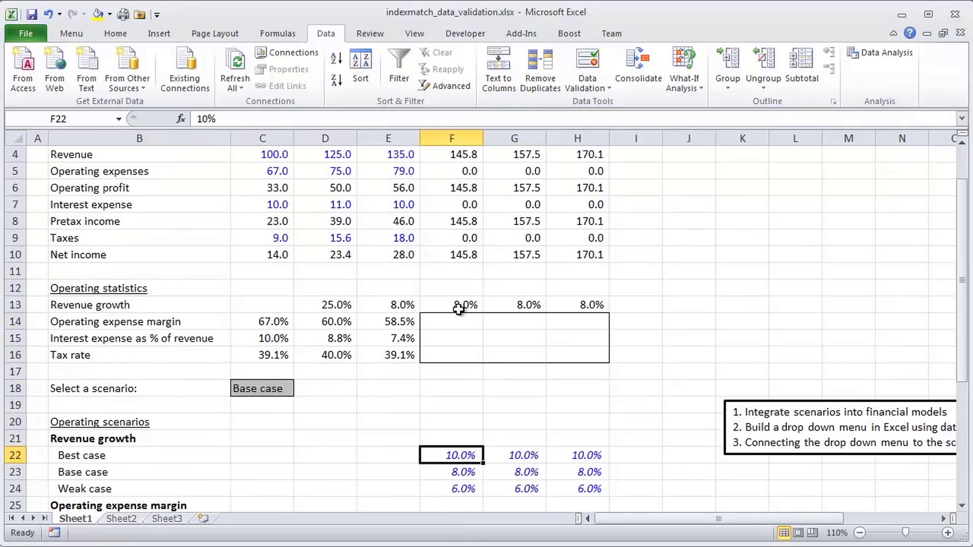
drag(456, 306, 591, 306)
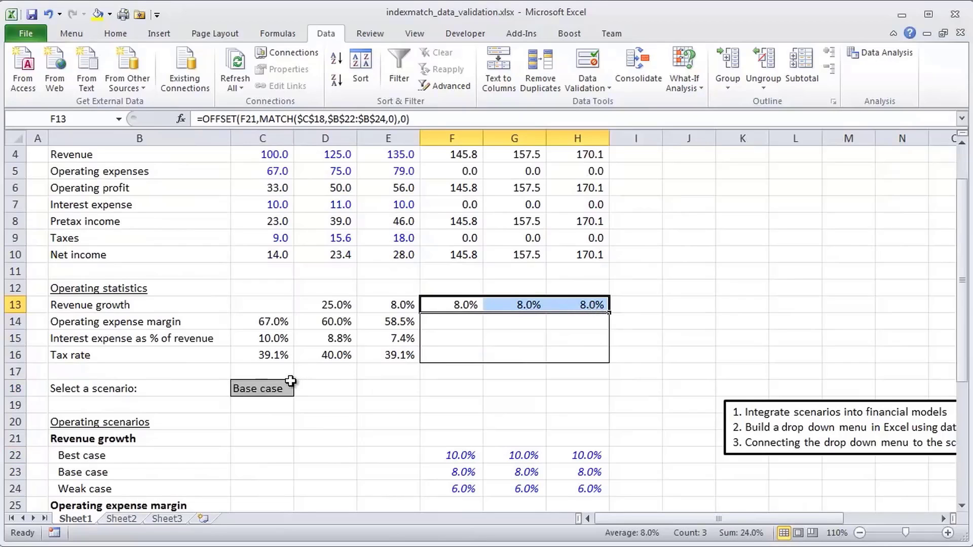
scroll(290, 381, up, 1)
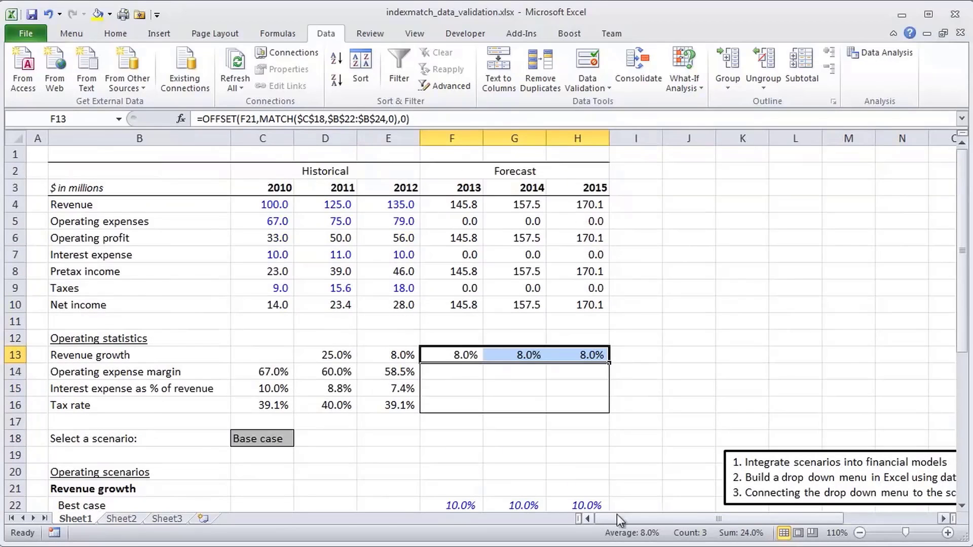